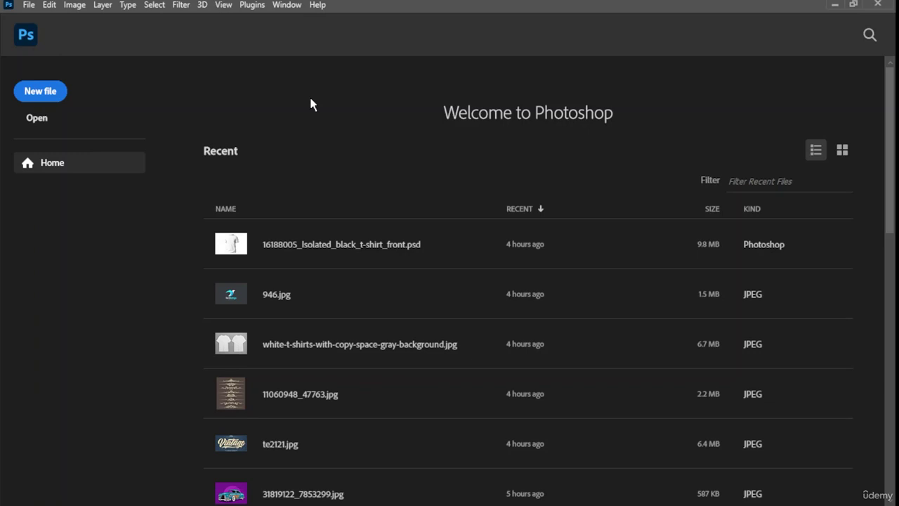
Create a new 6 x 9 inch portrait document at 300 pixels/inch in RGB Color, 8 bit, with a white background
left_click(47, 96)
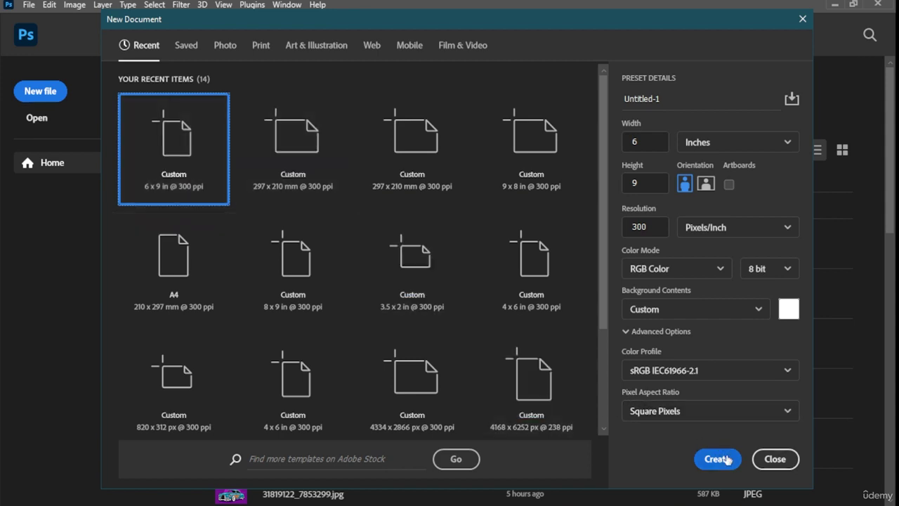
left_click(758, 270)
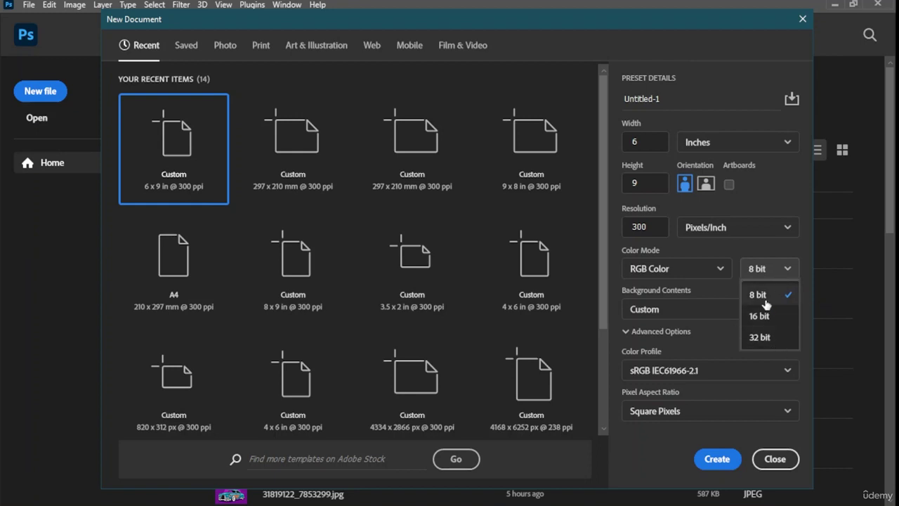
left_click(772, 294)
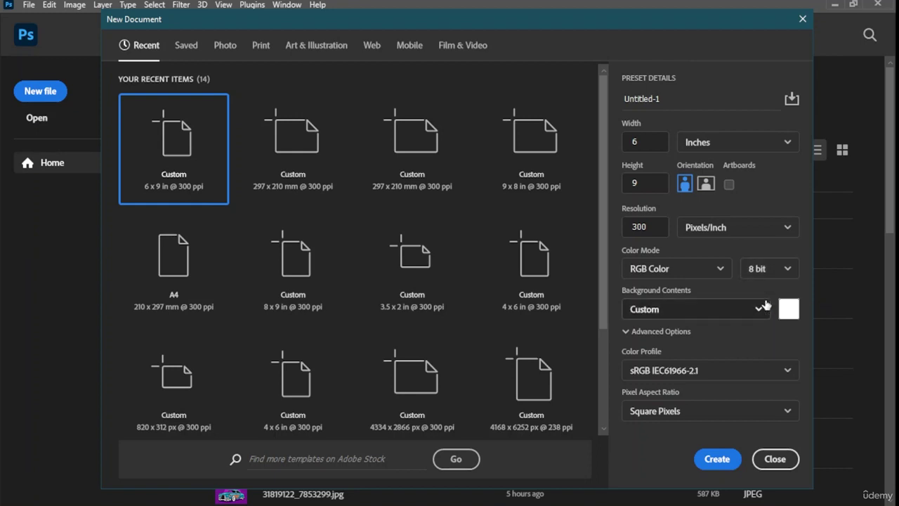
left_click(729, 464)
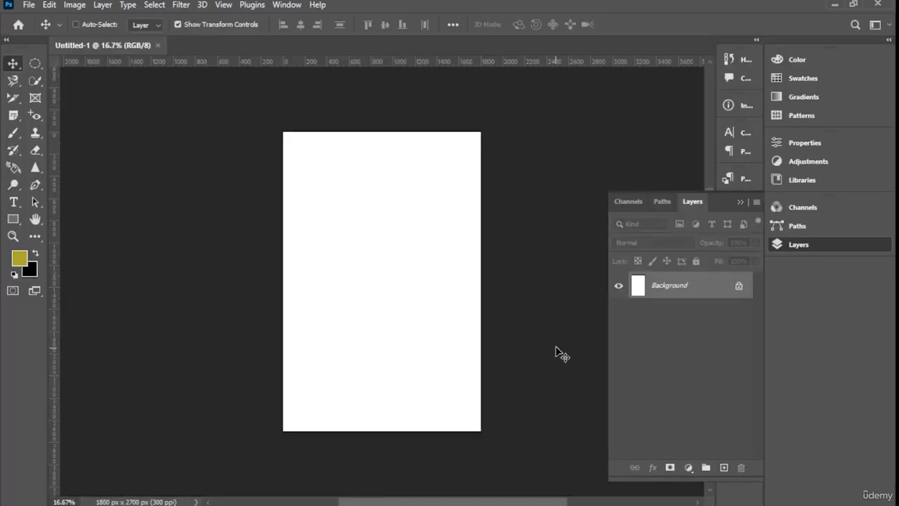
scroll(338, 323, "up", 3)
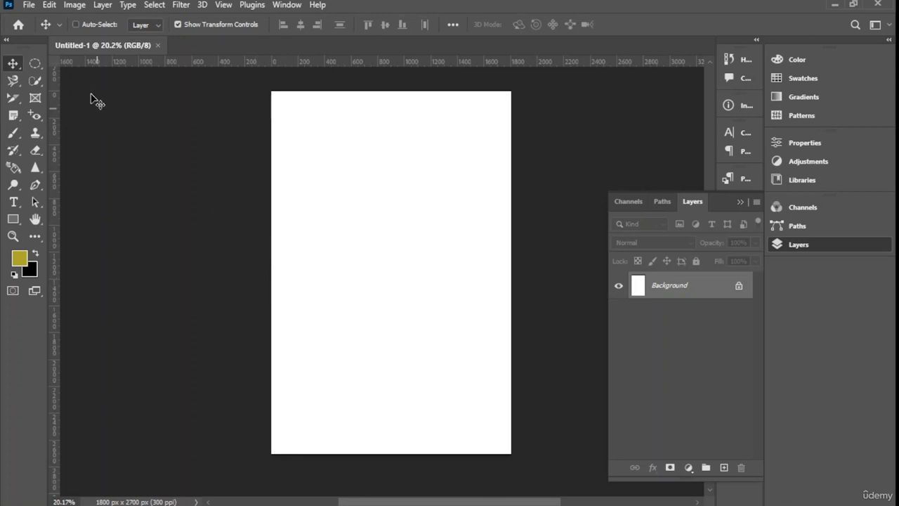
left_click(30, 5)
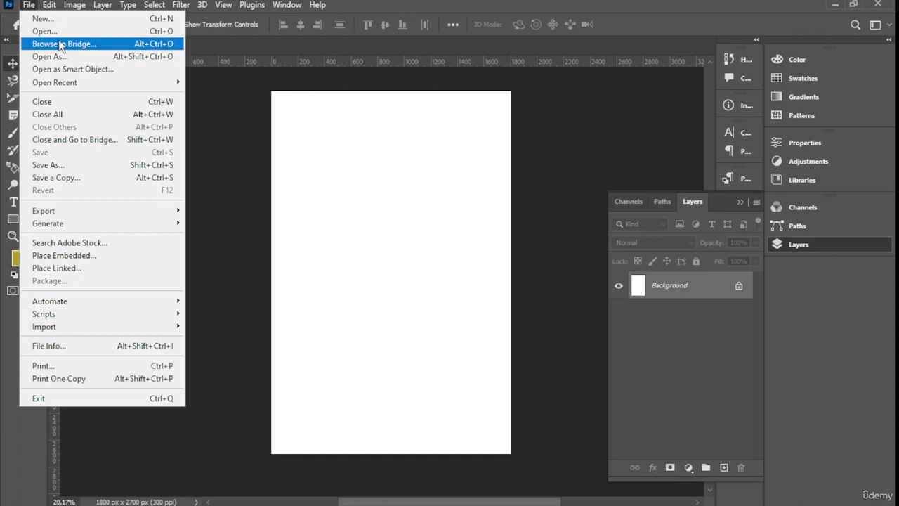
left_click(93, 33)
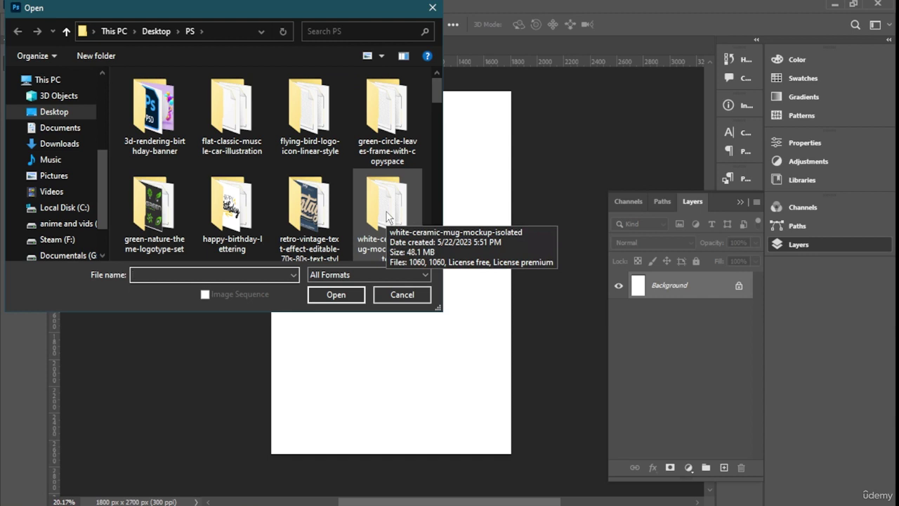
scroll(279, 216, "down", 1)
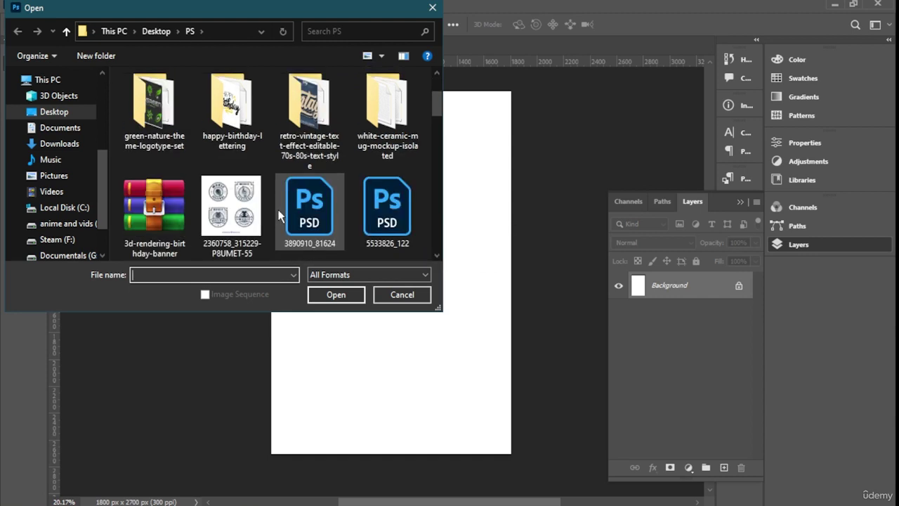
double_click(229, 218)
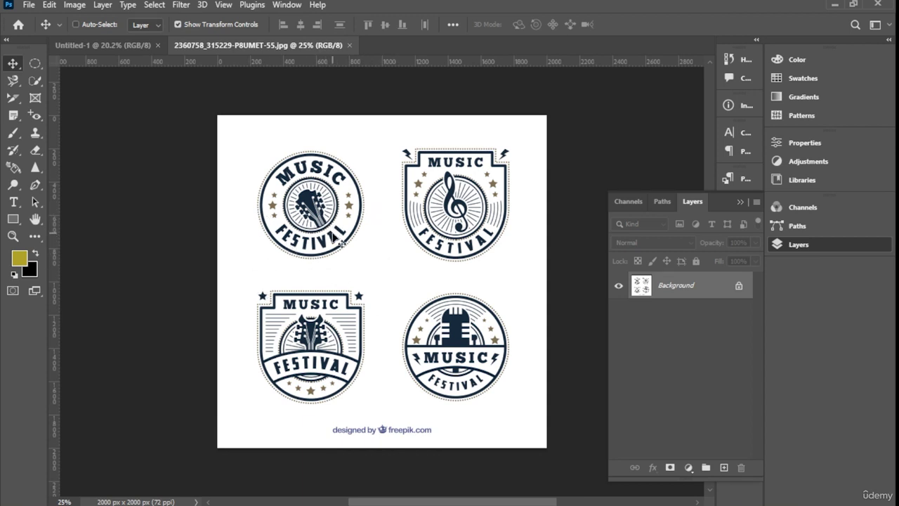
left_click(350, 45)
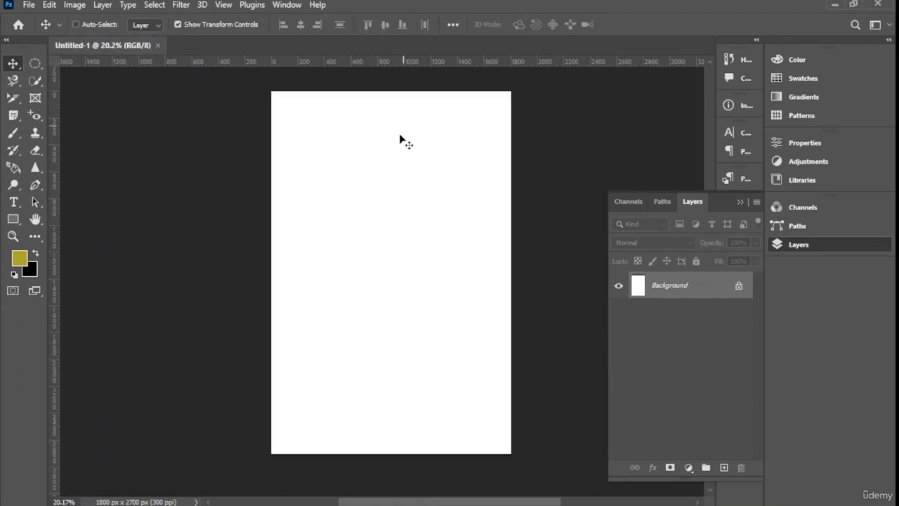
Open the black music icon set 16310491_v940-bb-ju-14 from the PS folder on the Desktop
left_click(28, 6)
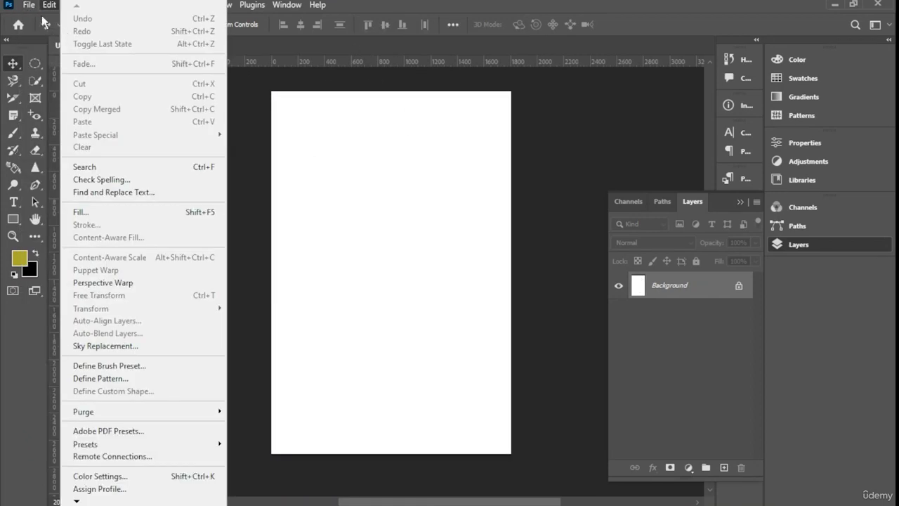
left_click(38, 31)
scroll(241, 202, "down", 2)
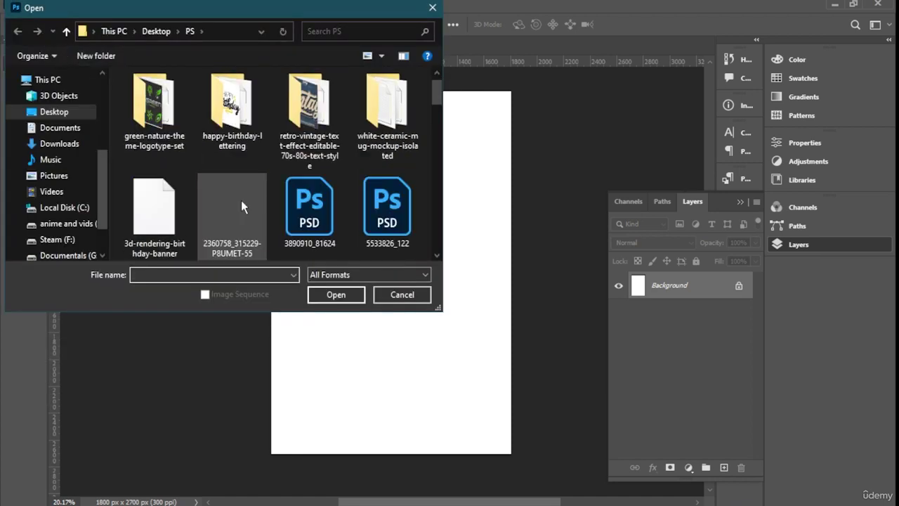
scroll(241, 202, "down", 2)
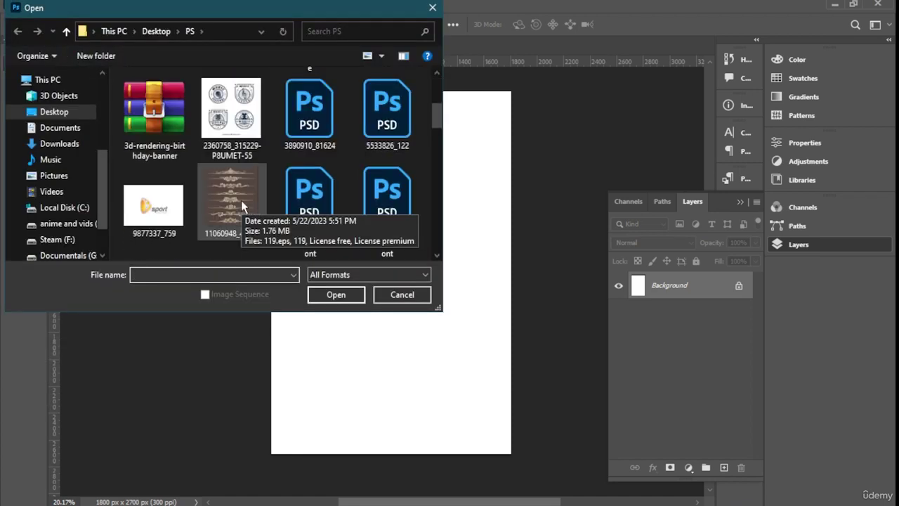
scroll(241, 200, "down", 1)
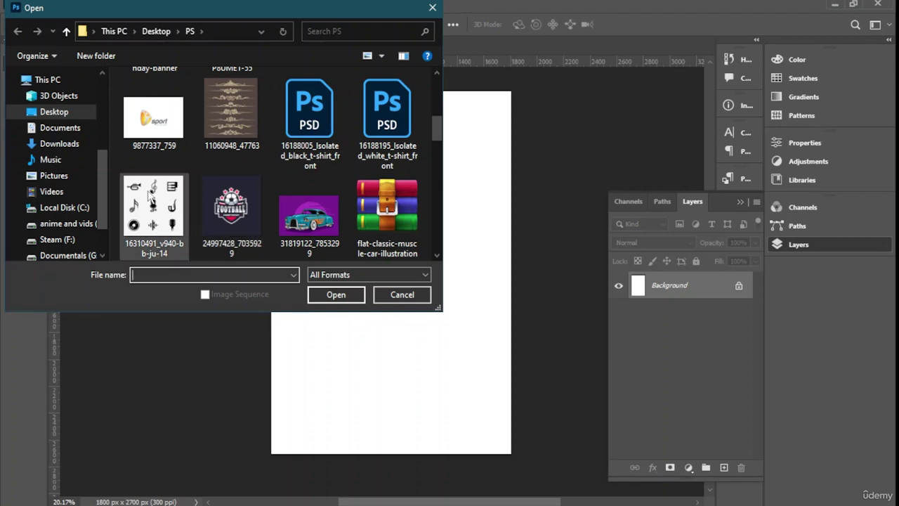
scroll(150, 200, "down", 4)
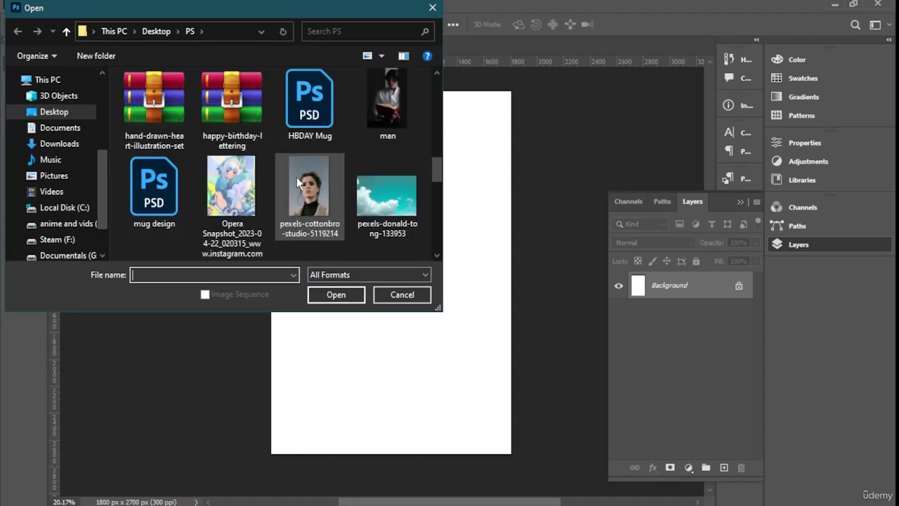
scroll(297, 177, "down", 8)
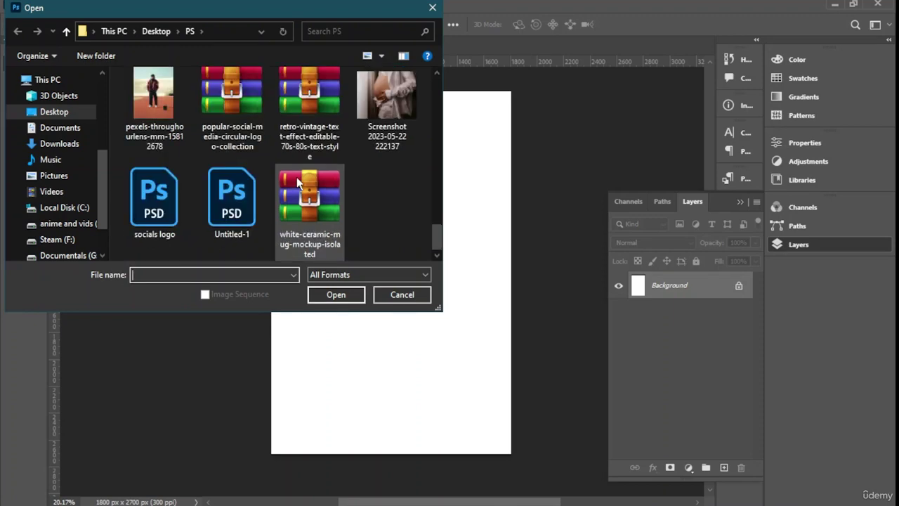
scroll(296, 182, "up", 6)
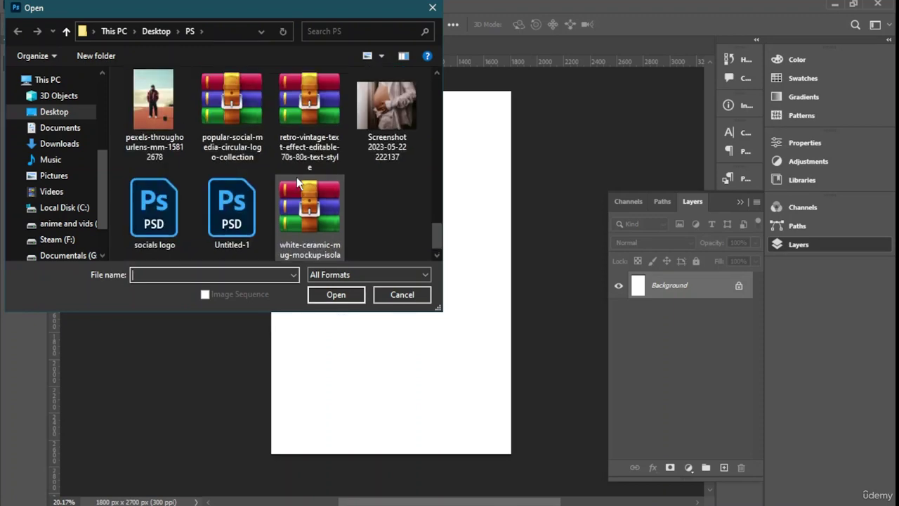
scroll(246, 184, "up", 5)
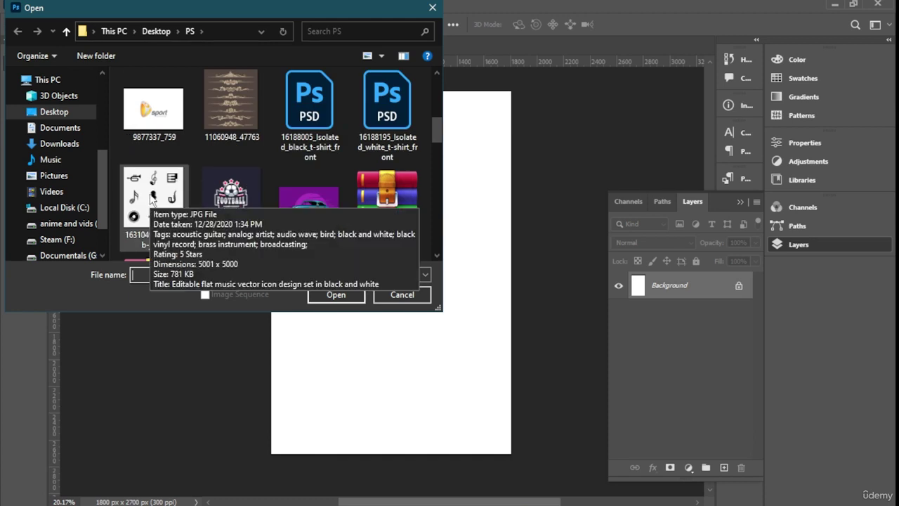
double_click(149, 199)
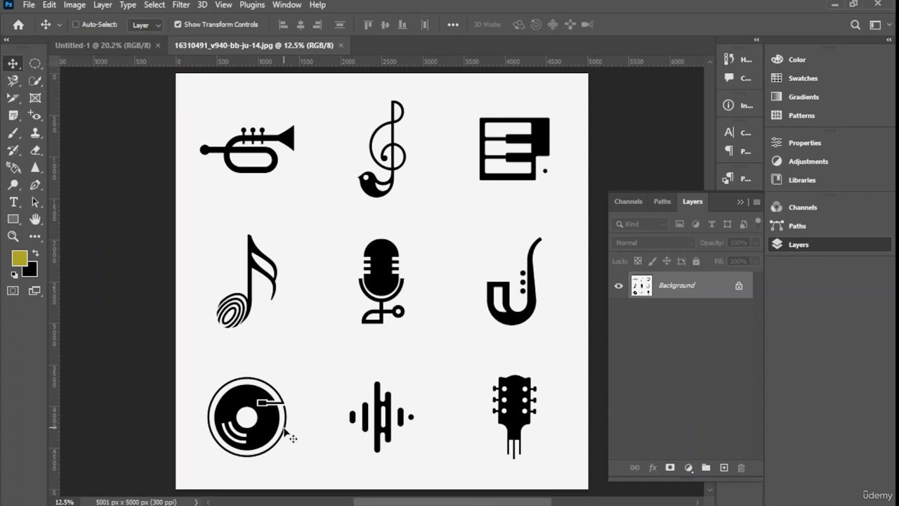
Open the images 11060085_18966492 and 8084234_1213 together from the Downloads folder
key("ctrl+o")
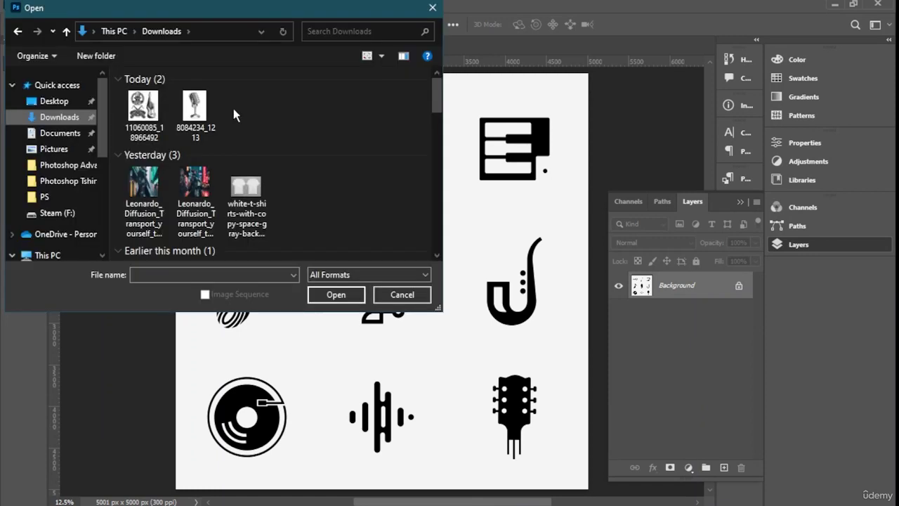
left_click_drag(275, 111, 101, 122)
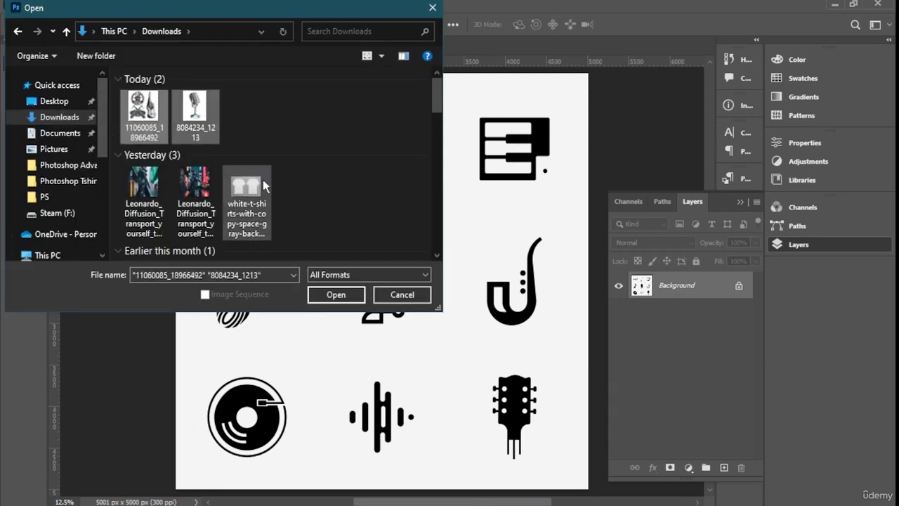
left_click(348, 295)
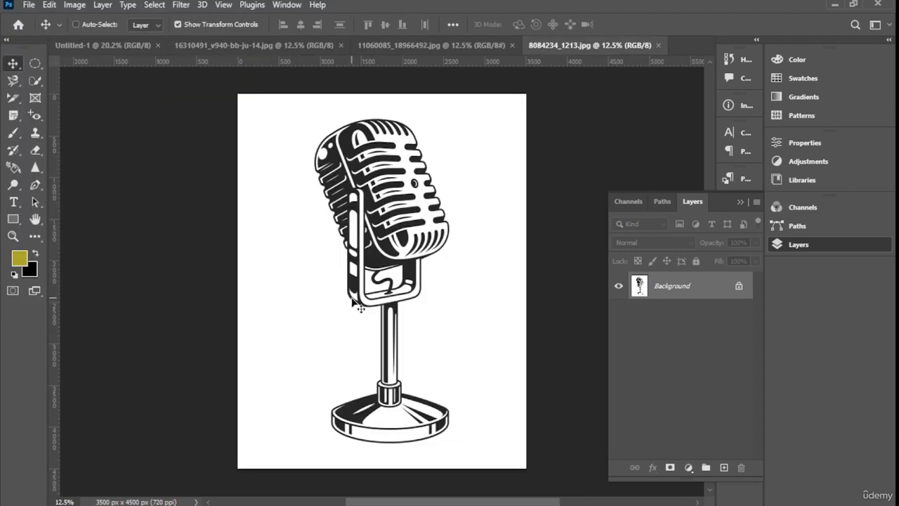
Look through the three opened music images to compare the artwork available for the design
left_click(421, 45)
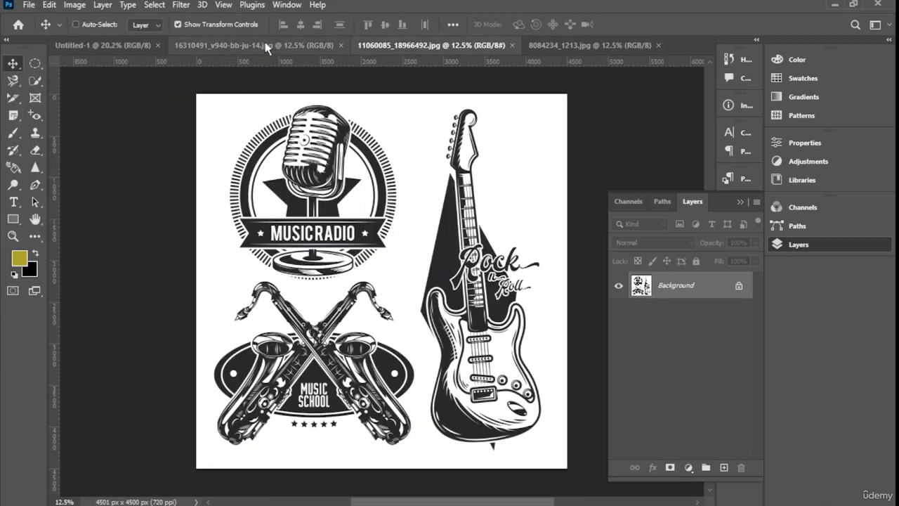
left_click(274, 44)
left_click(445, 45)
left_click(557, 43)
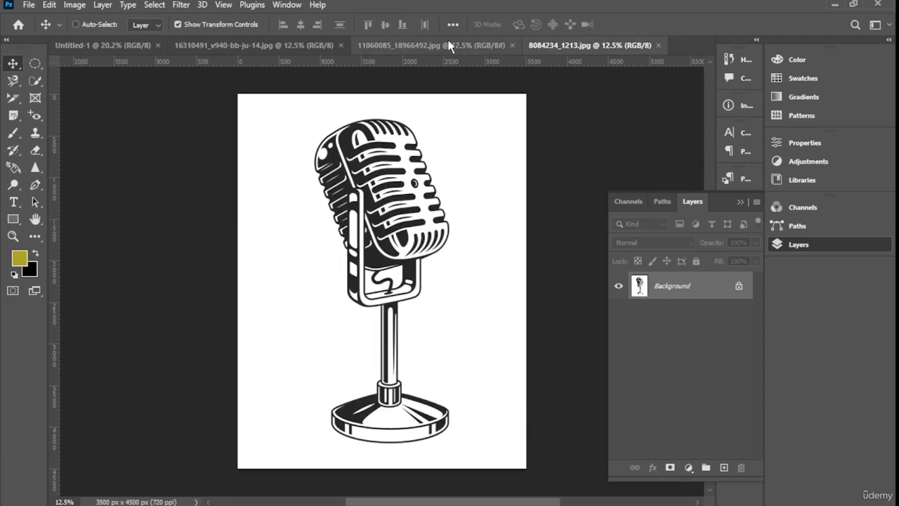
left_click(447, 44)
left_click(304, 44)
left_click(391, 45)
left_click(593, 46)
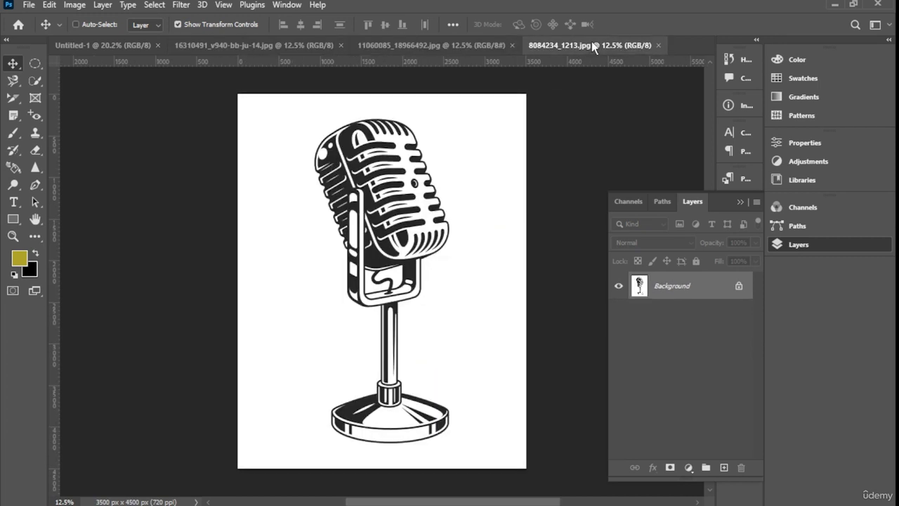
left_click(450, 45)
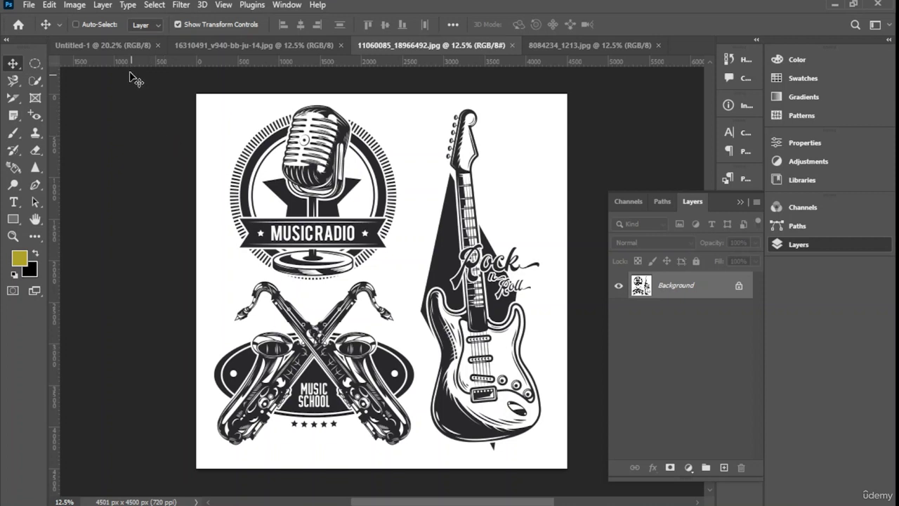
Isolate the guitar headstock in the music icon image with a Quick Selection and a layer mask
left_click(123, 45)
left_click(210, 45)
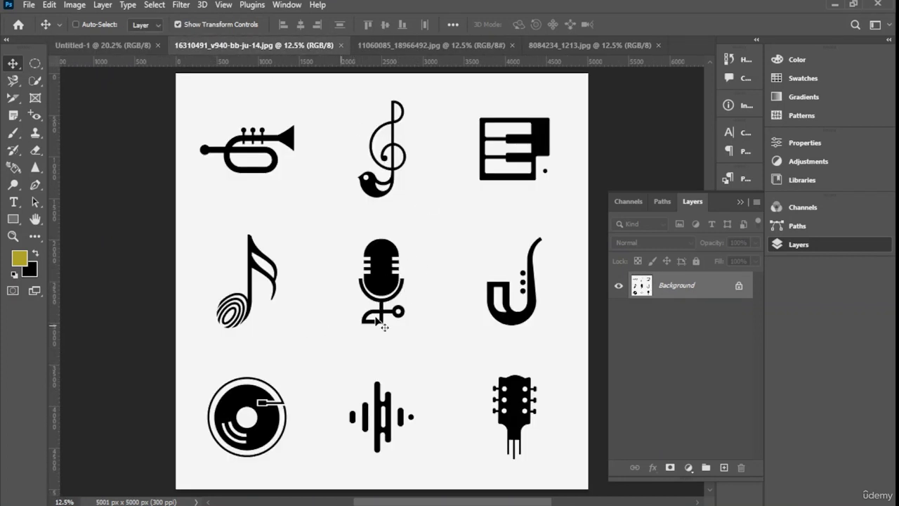
left_click(40, 79)
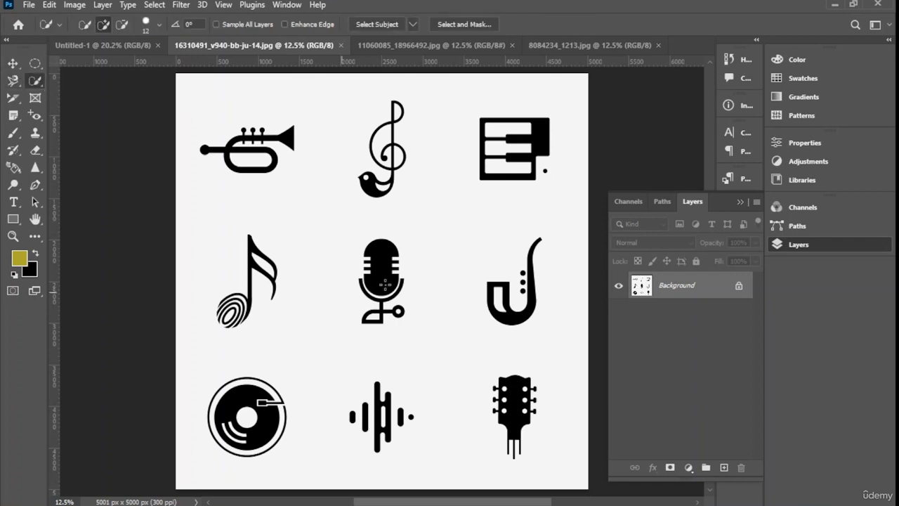
left_click(518, 385)
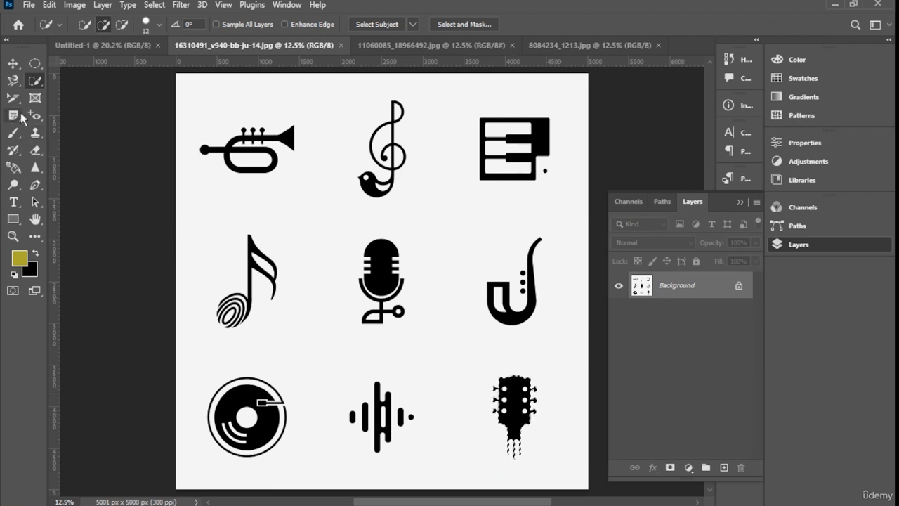
left_click(670, 467)
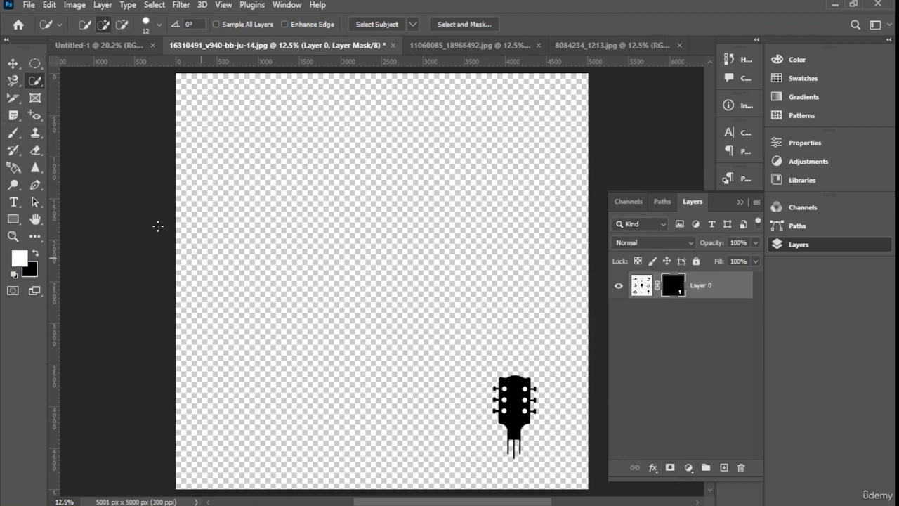
Copy the masked guitar headstock layer into the Untitled-1 document and shift it toward the canvas
left_click(13, 64)
left_click_drag(521, 416, 100, 49)
left_click_drag(337, 267, 413, 296)
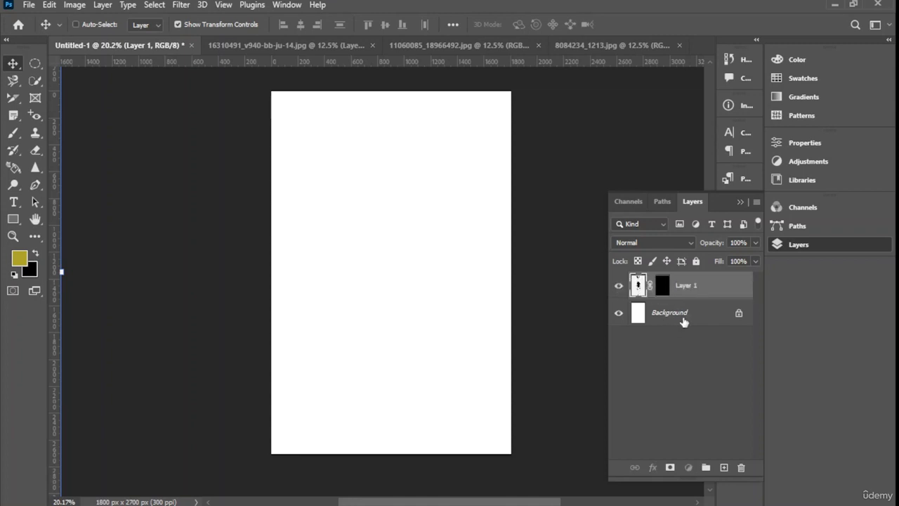
left_click_drag(686, 294, 683, 351)
left_click_drag(61, 251, 124, 285)
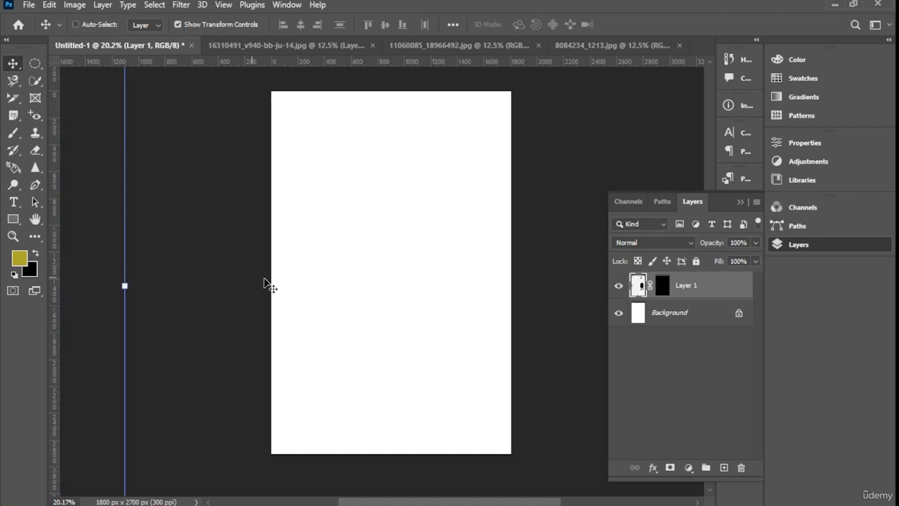
Move the guitar headstock layer onto the white canvas and scale it down to about 16%
scroll(262, 263, "down", 4)
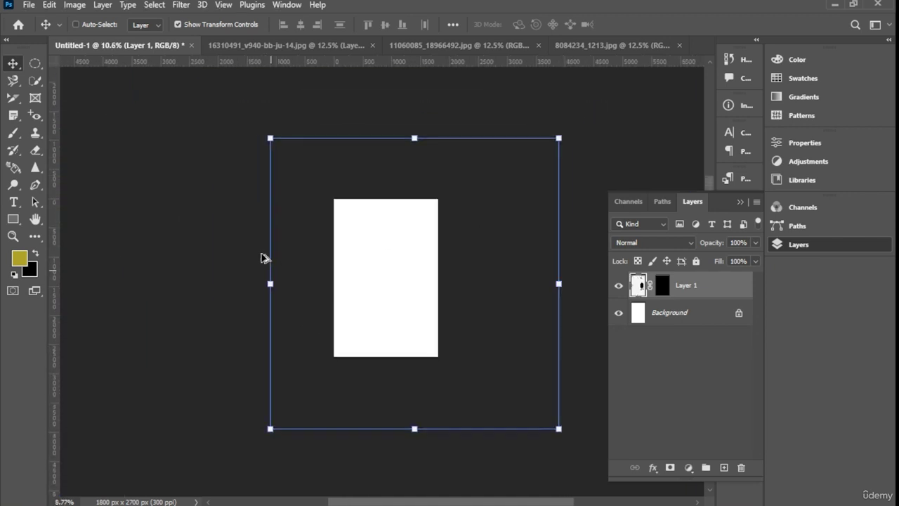
left_click_drag(290, 163, 393, 296)
scroll(433, 293, "up", 5)
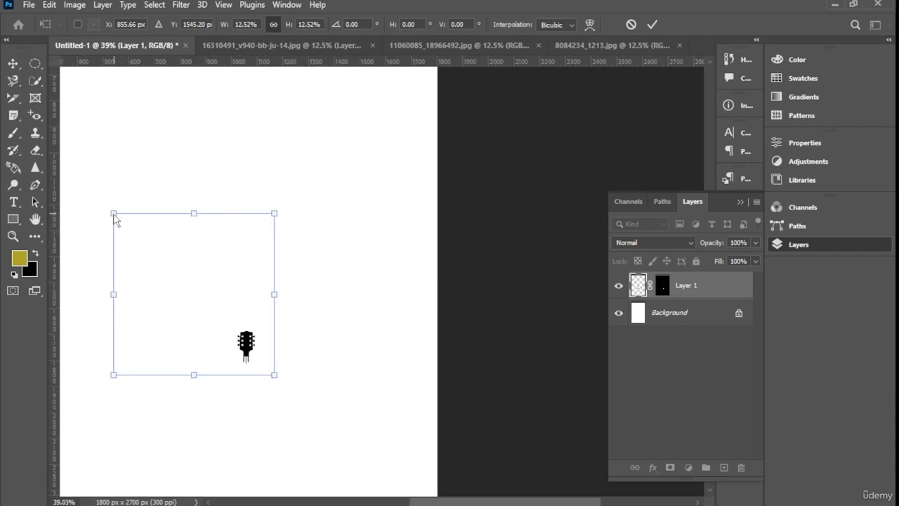
left_click_drag(108, 211, 98, 135)
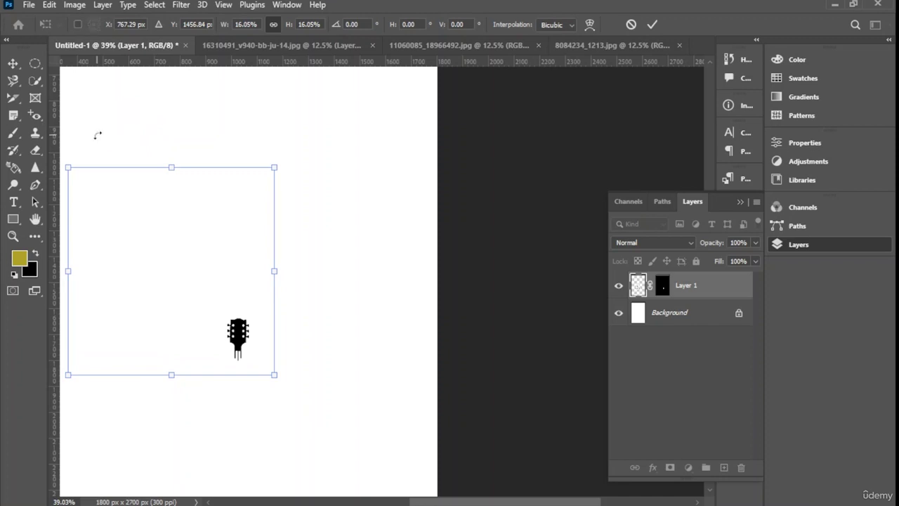
Try cropping the document tightly around the guitar headstock
left_click(13, 98)
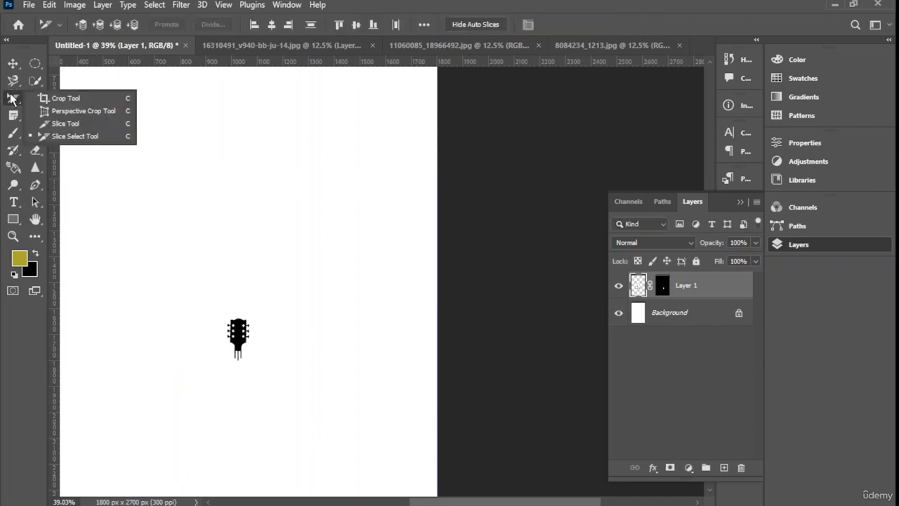
left_click(76, 100)
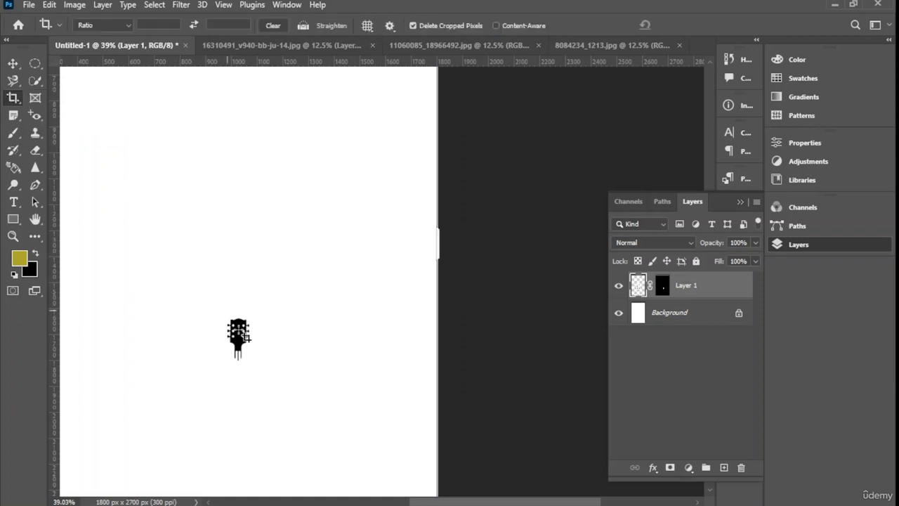
left_click_drag(208, 307, 268, 371)
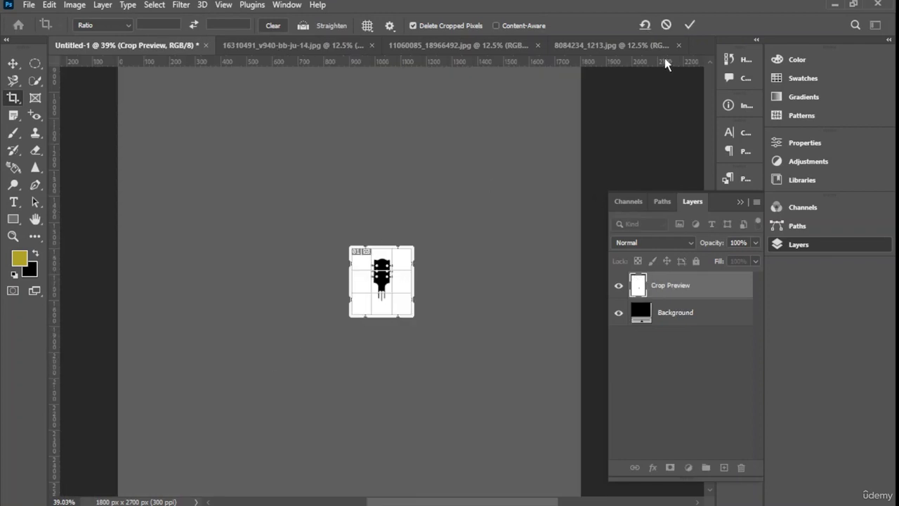
left_click(690, 25)
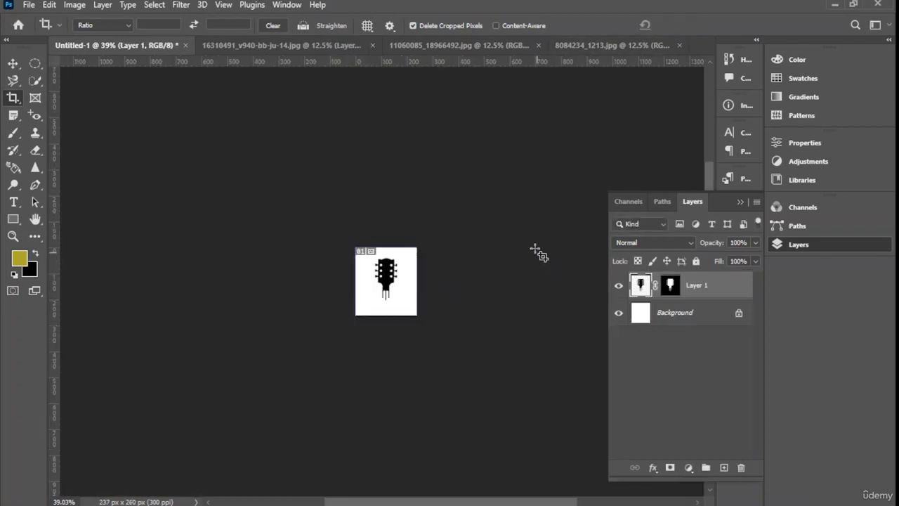
Cancel the trial transform of the headstock and undo the crop
key("ctrl+t")
left_click_drag(351, 247, 294, 257)
key("ctrl+z")
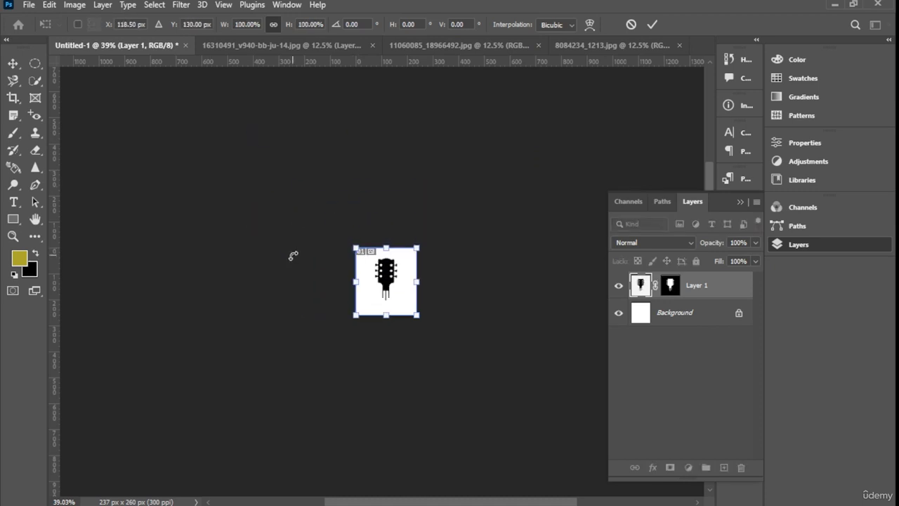
left_click(631, 24)
key("ctrl+z")
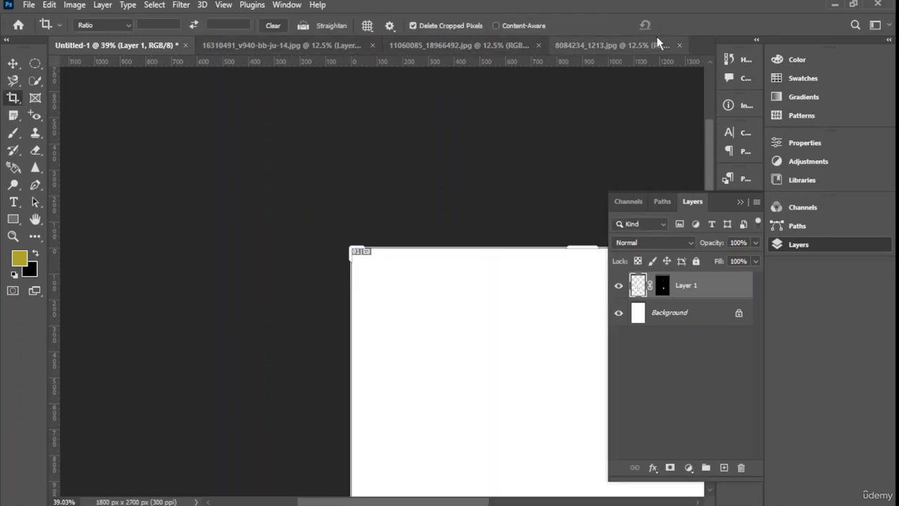
Enlarge the guitar headstock to about 170% and place it near the middle of the canvas
scroll(429, 192, "down", 6)
scroll(472, 188, "down", 2)
scroll(473, 187, "down", 4)
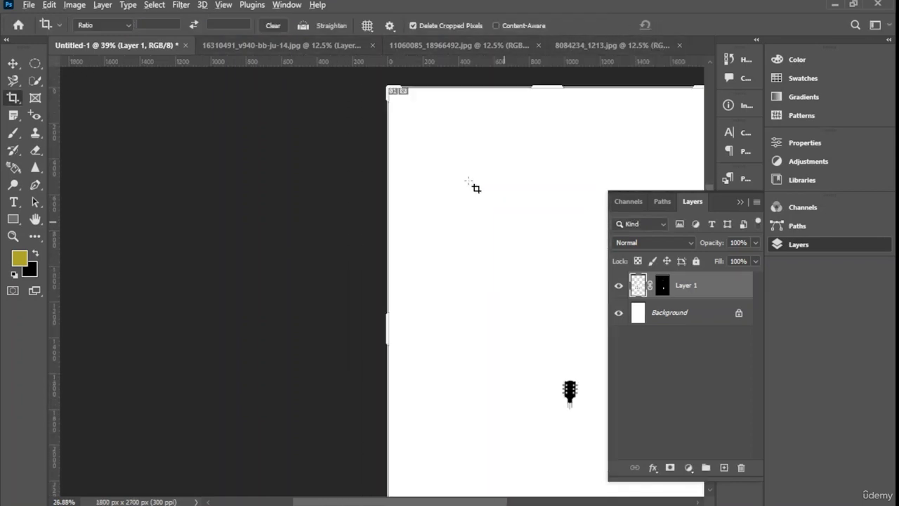
scroll(523, 300, "down", 2)
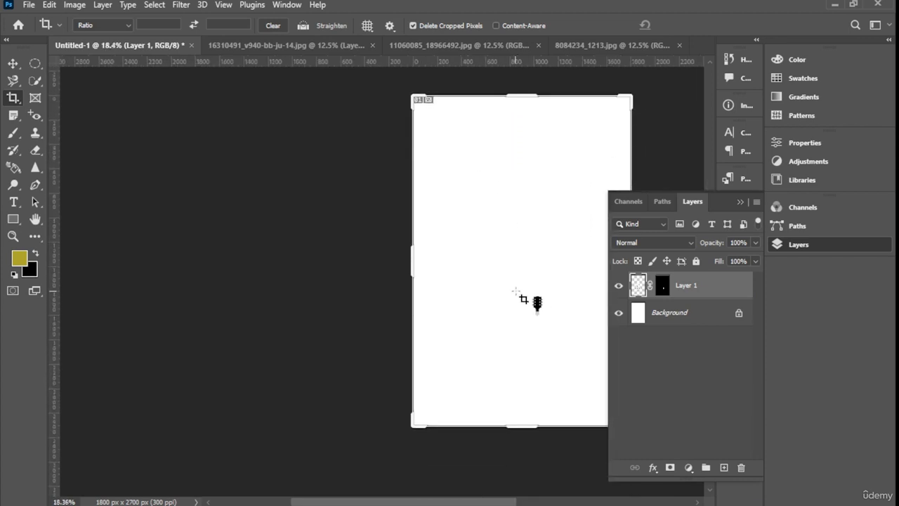
scroll(523, 299, "up", 2)
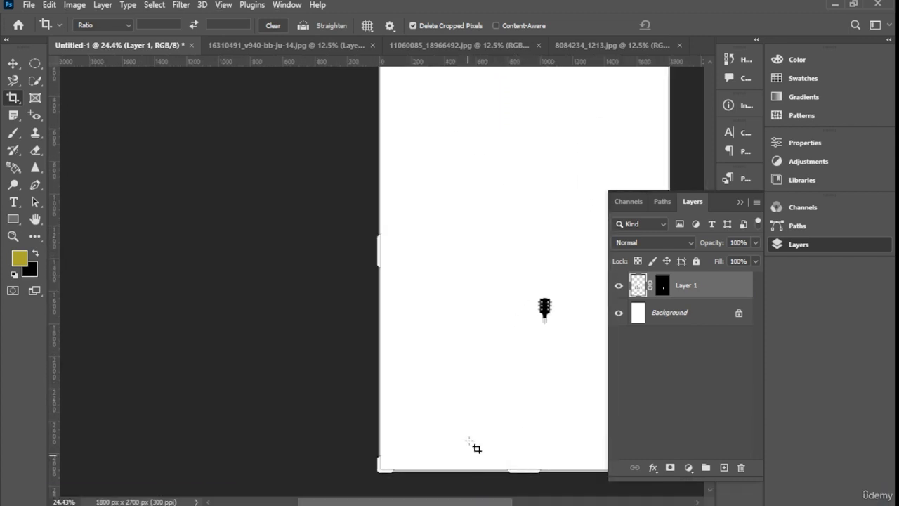
scroll(477, 442, "down", 1)
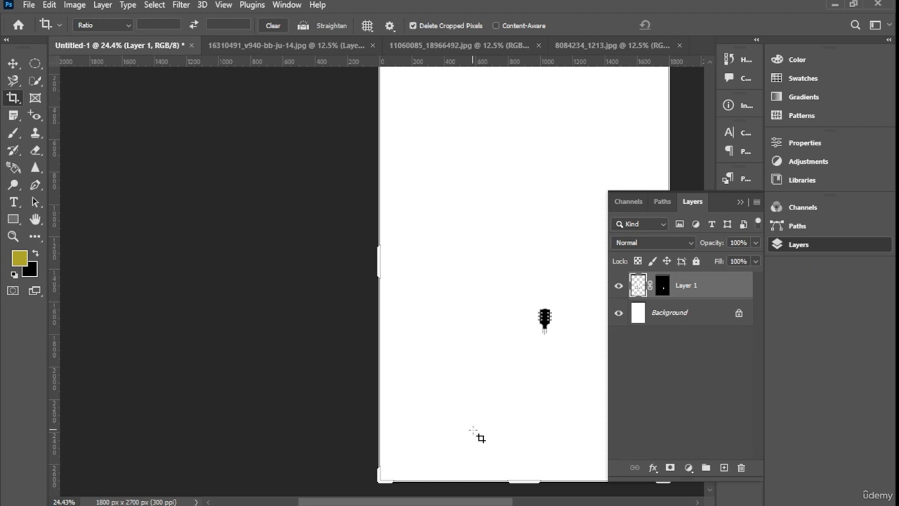
scroll(478, 435, "up", 10)
scroll(477, 430, "down", 4)
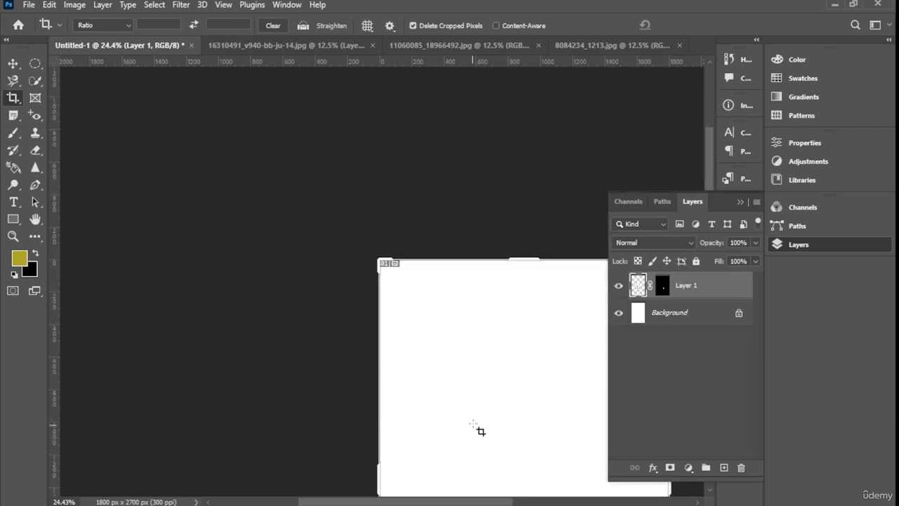
scroll(481, 429, "down", 5)
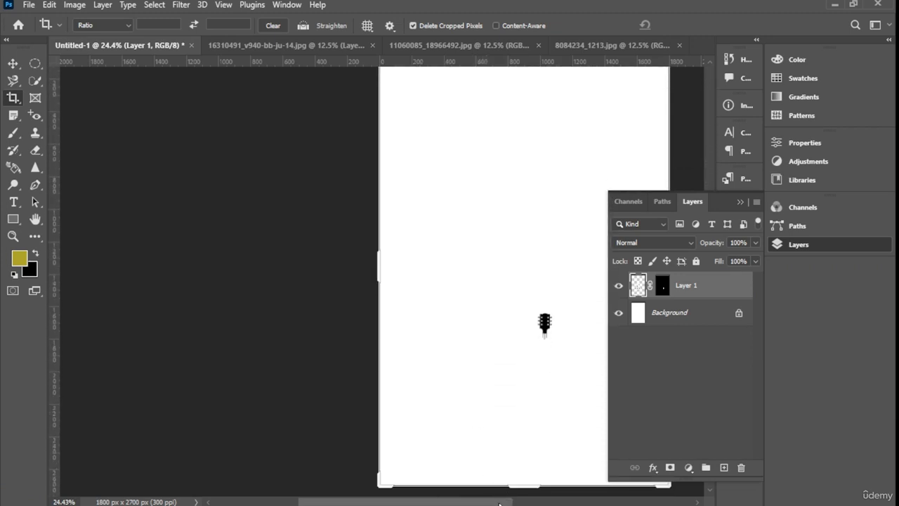
left_click_drag(500, 503, 528, 503)
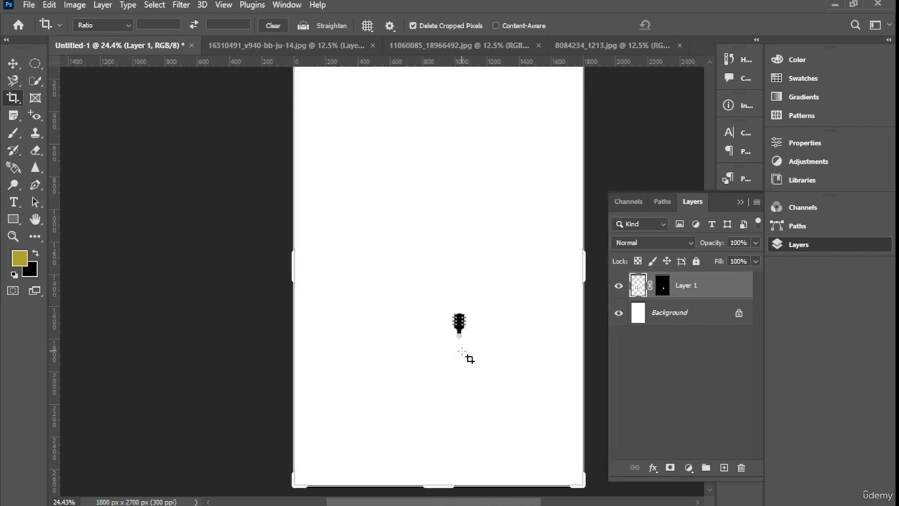
key("ctrl+t")
left_click_drag(346, 215, 223, 86)
left_click_drag(439, 297, 455, 259)
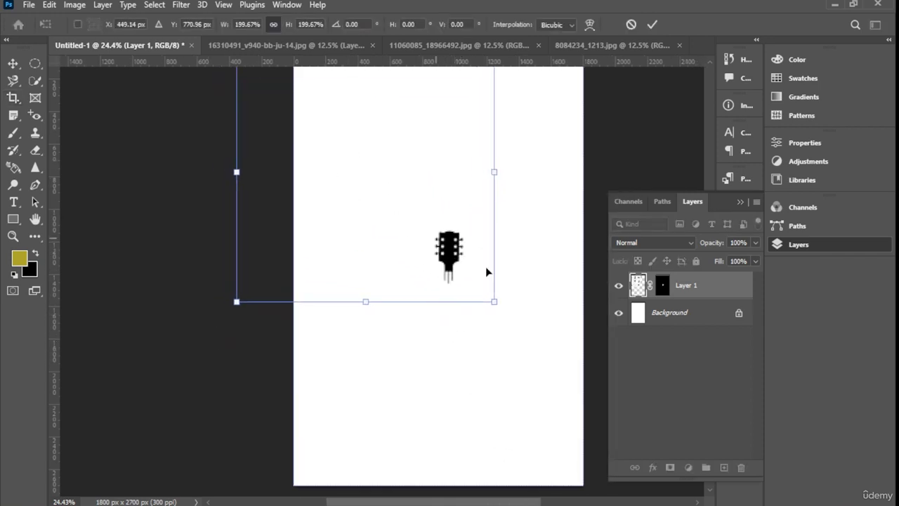
left_click_drag(498, 306, 525, 330)
left_click_drag(487, 291, 473, 275)
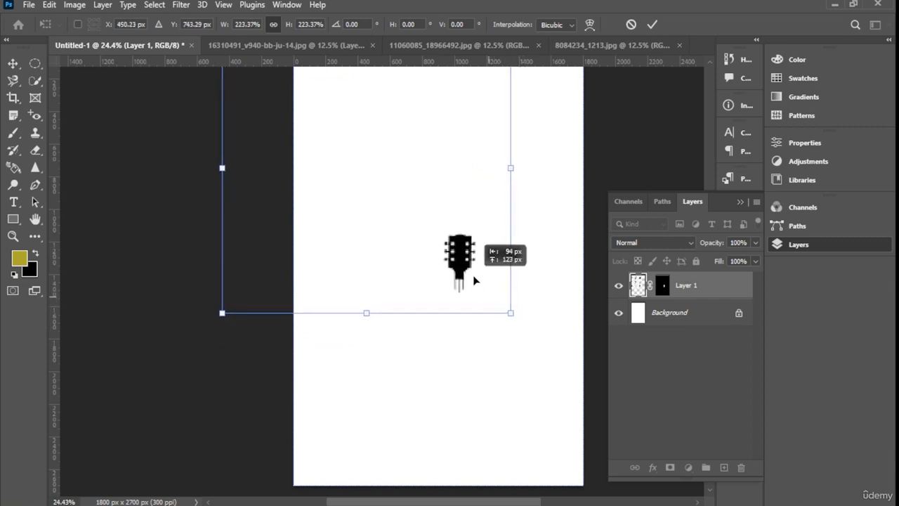
left_click_drag(510, 310, 447, 268)
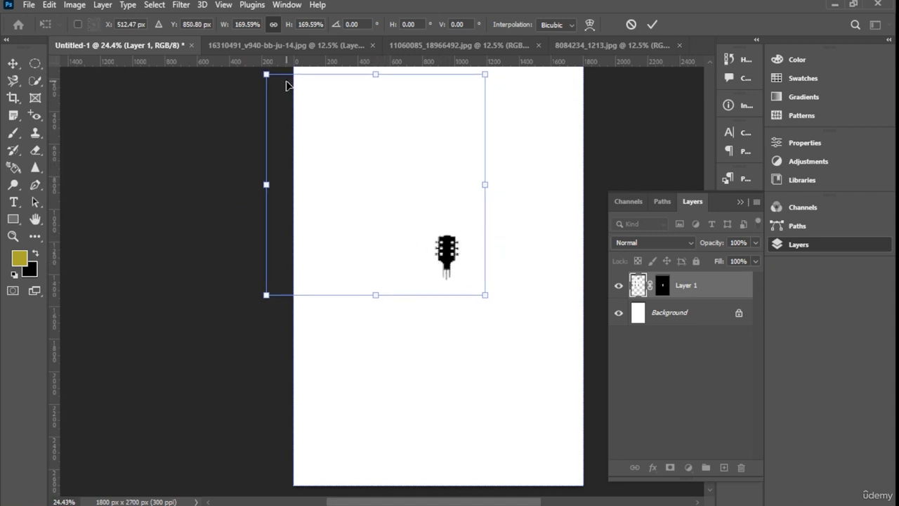
Draw an olive-yellow circle about 503 px in diameter and position it just below the guitar headstock
left_click(12, 220)
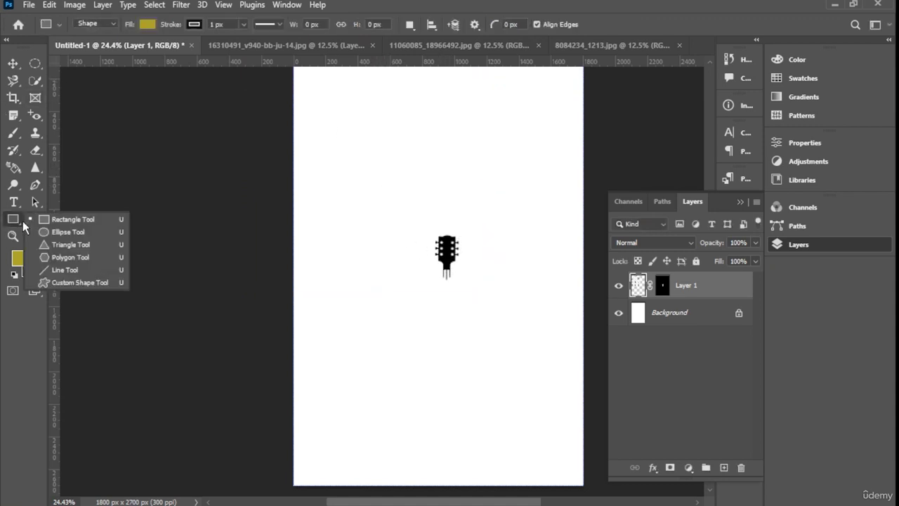
left_click(69, 229)
left_click_drag(368, 190, 451, 273)
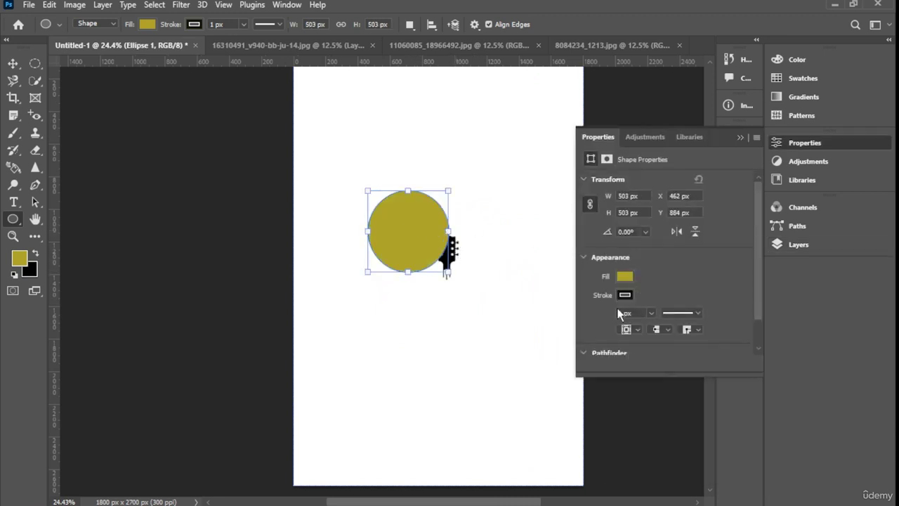
left_click(13, 63)
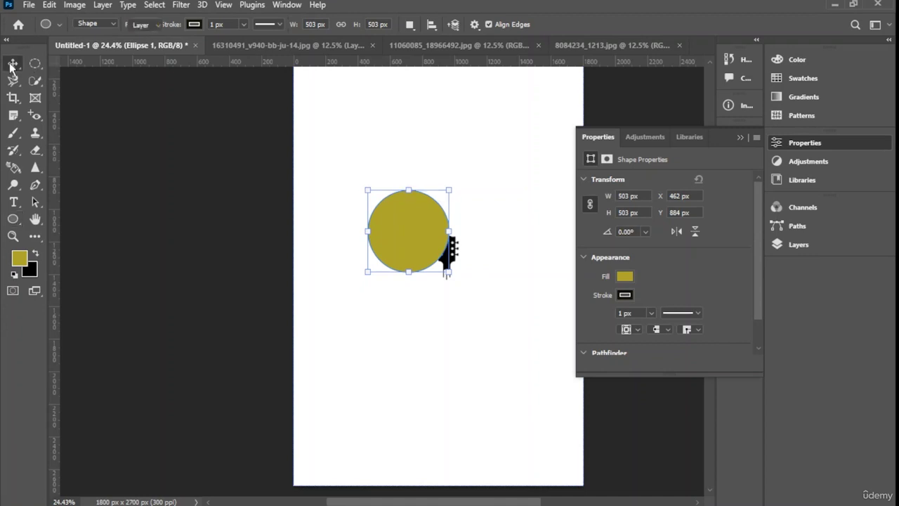
left_click_drag(388, 233, 428, 329)
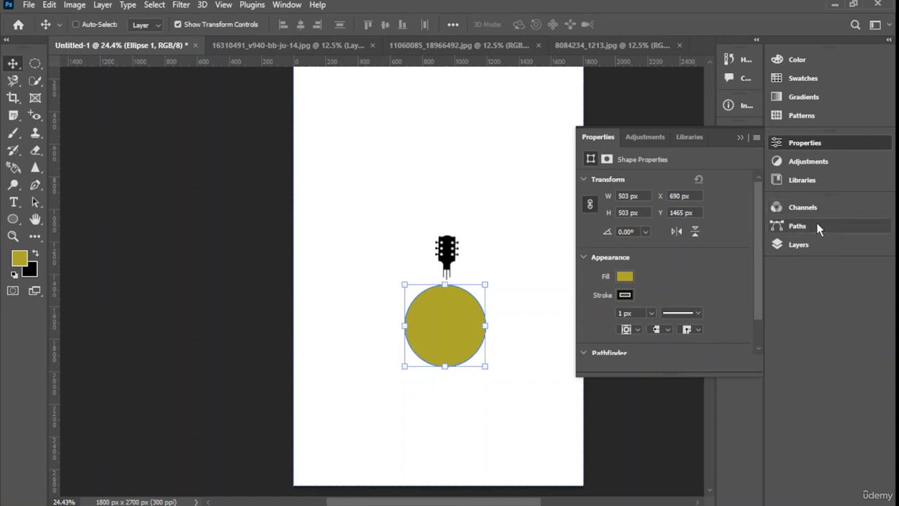
Move the Layer 1 headstock down over the circle
left_click(812, 244)
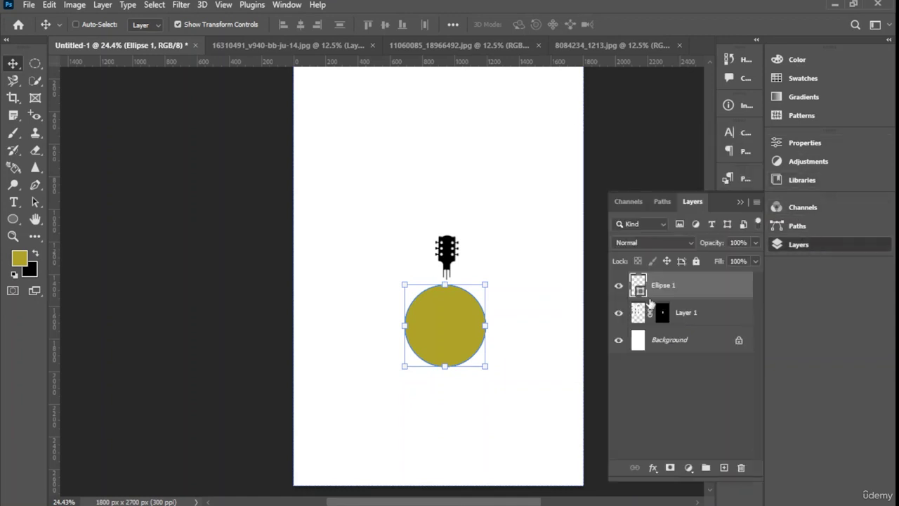
left_click(704, 314)
left_click_drag(438, 247, 440, 326)
Create a clipping mask on Layer 1 and move the Ellipse 1 layer beneath it
right_click(699, 316)
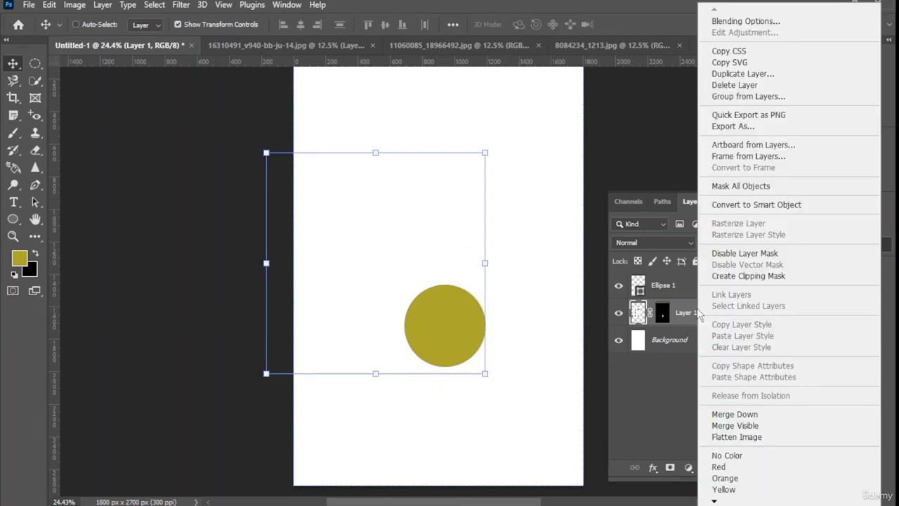
left_click(772, 203)
left_click(773, 276)
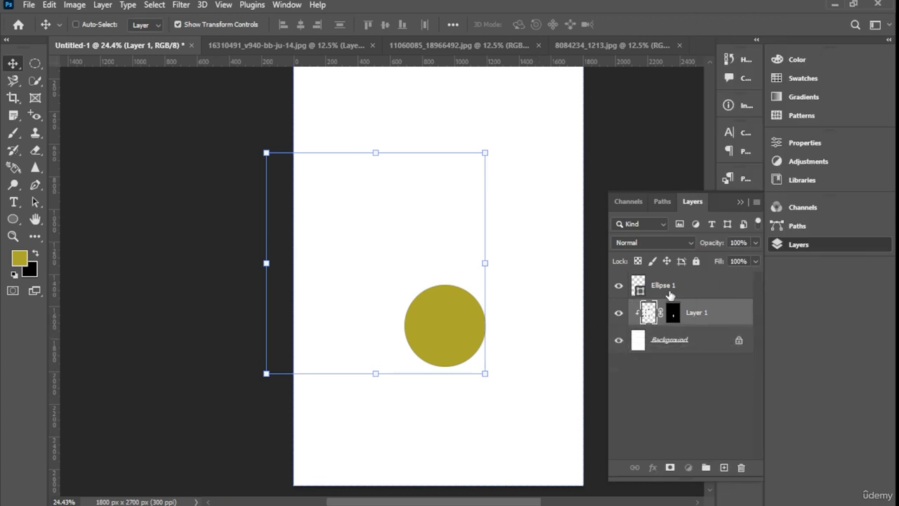
left_click_drag(671, 295, 674, 328)
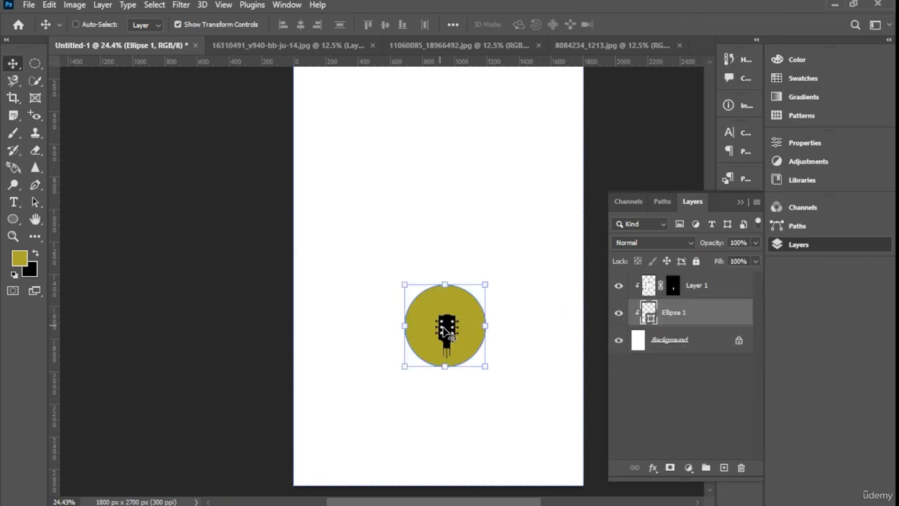
Move the circle and headstock higher on the canvas, enlarging the headstock to about 125% and centring it in the circle
left_click_drag(443, 327, 450, 270)
left_click_drag(462, 337, 441, 264)
left_click(702, 288)
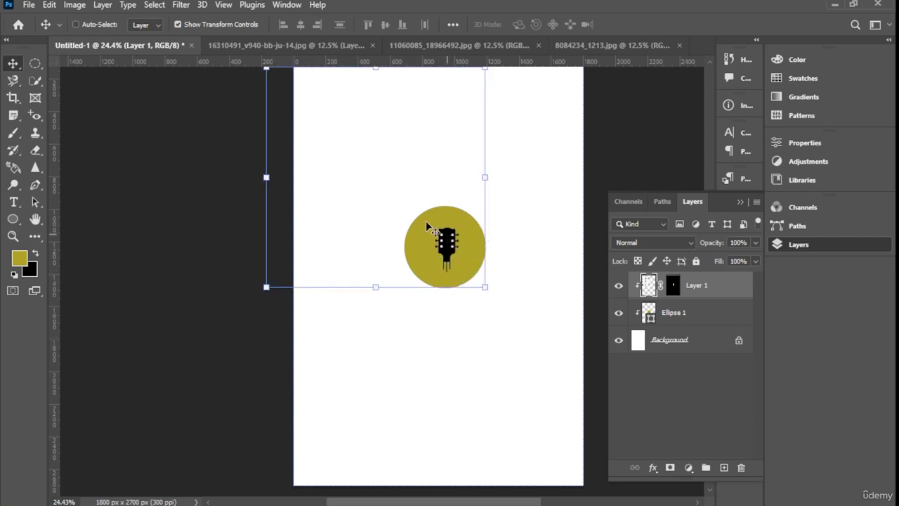
left_click_drag(491, 295, 540, 342)
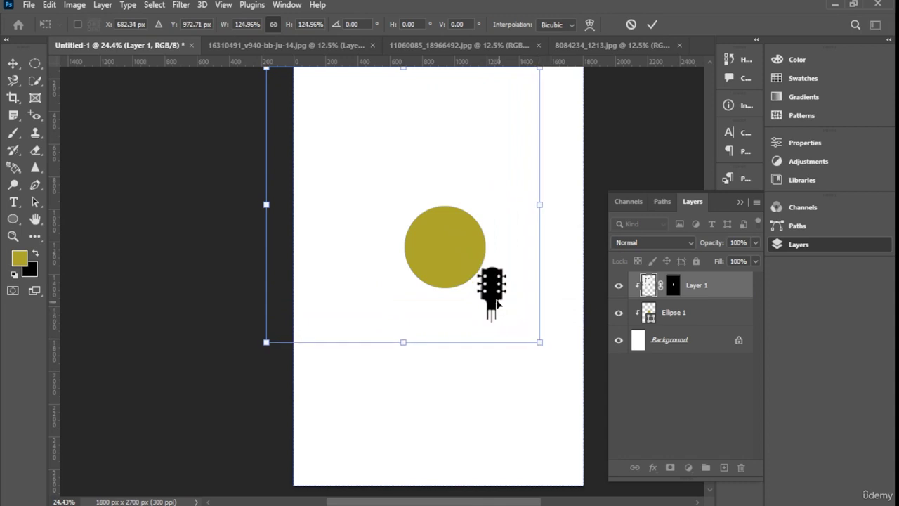
left_click_drag(492, 311, 452, 258)
Try recolouring the Ellipse 1 circle with a slightly darker olive-yellow foreground colour
left_click(694, 320)
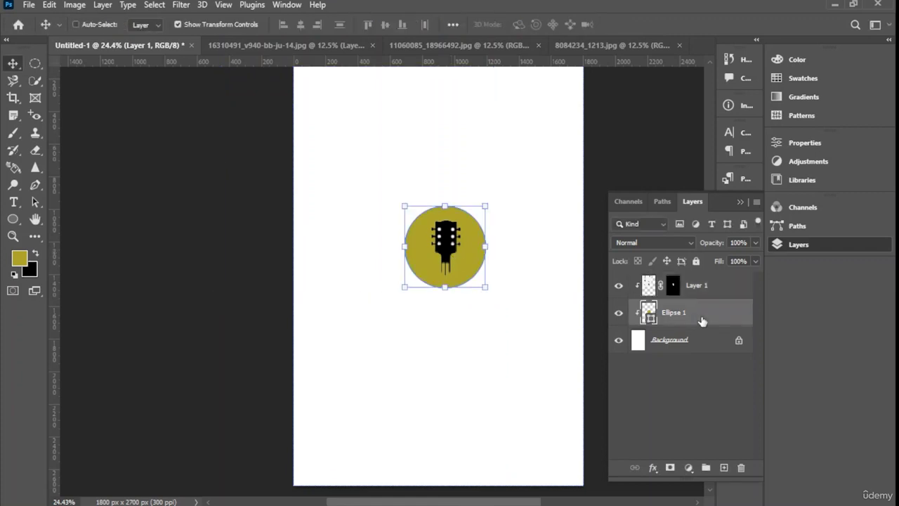
right_click(701, 319)
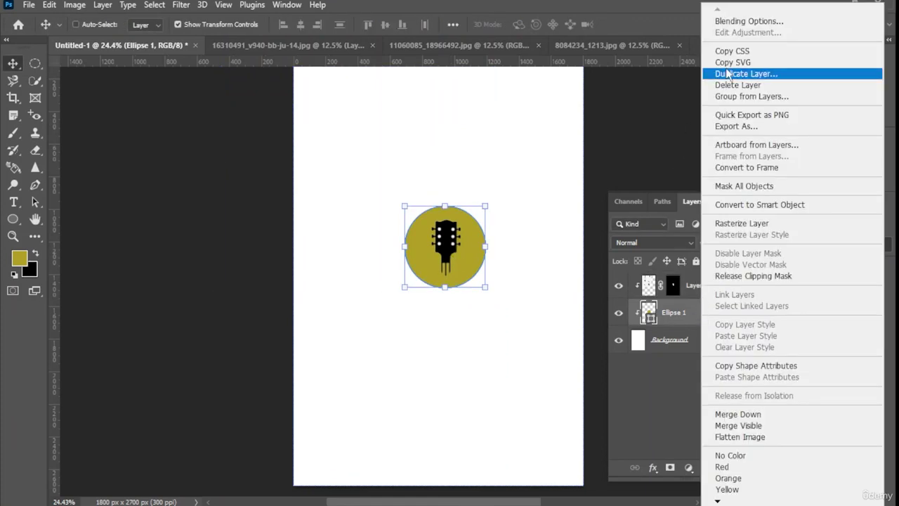
left_click(641, 188)
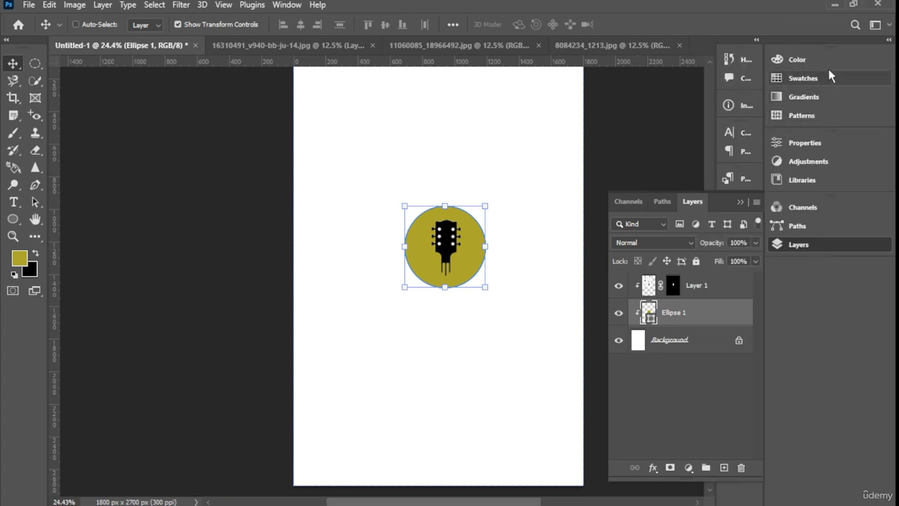
left_click(797, 59)
left_click_drag(687, 118, 717, 92)
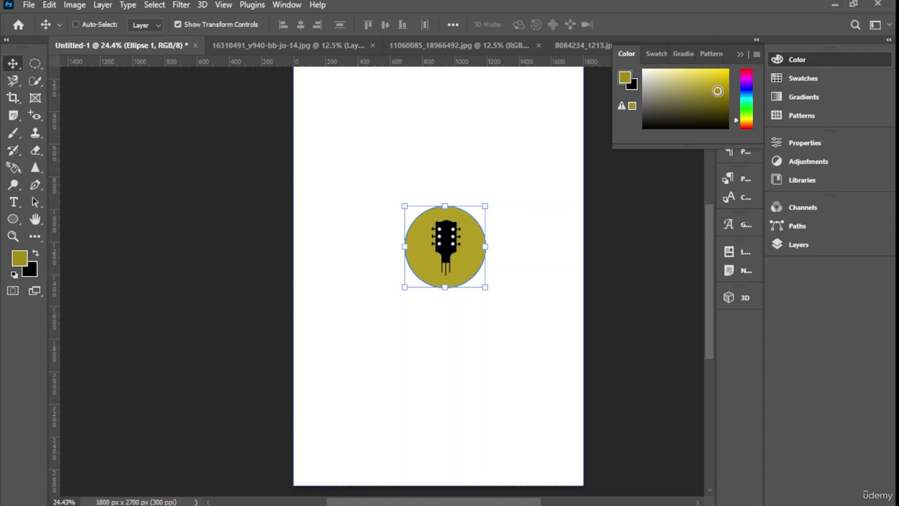
key("alt+BackSpace")
key("ctrl+z")
Set the foreground colour to a dark olive brown and return to the layer list
mouse_move(693, 94)
left_mouse_down()
mouse_move(677, 120)
mouse_move(706, 105)
left_mouse_up()
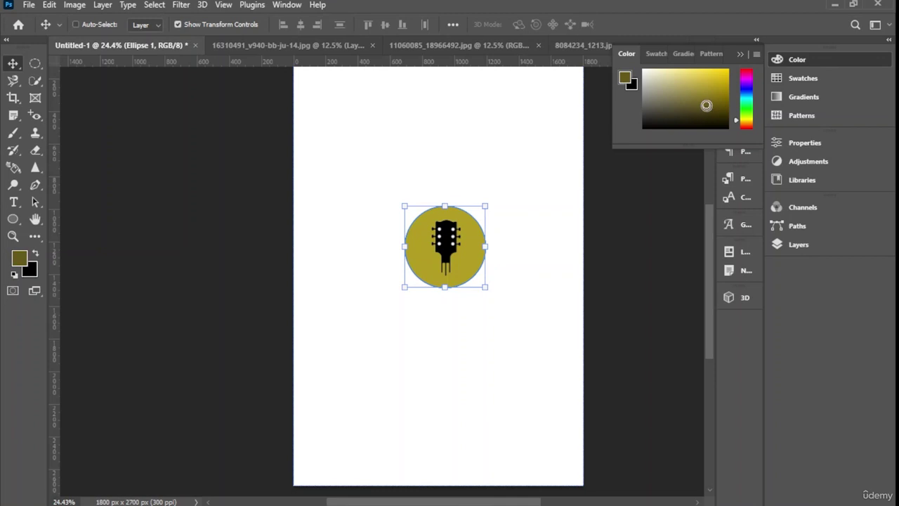
left_click(798, 246)
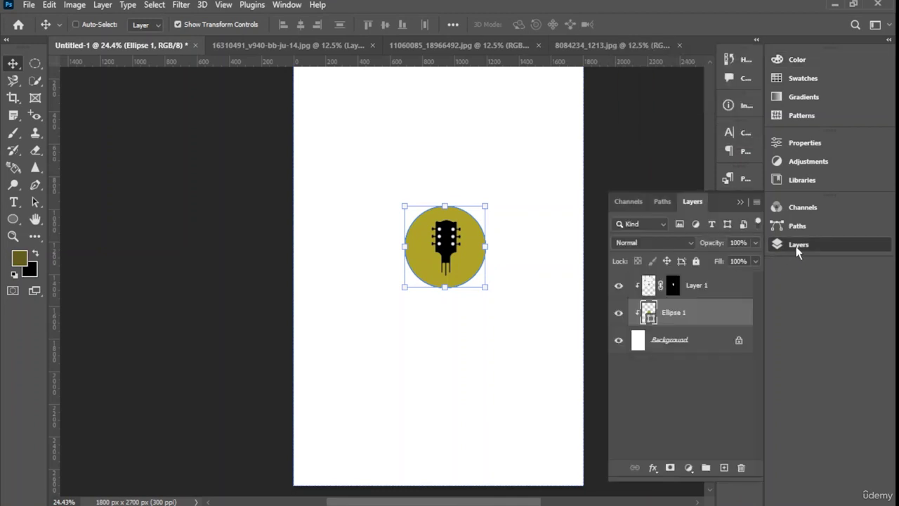
double_click(705, 318)
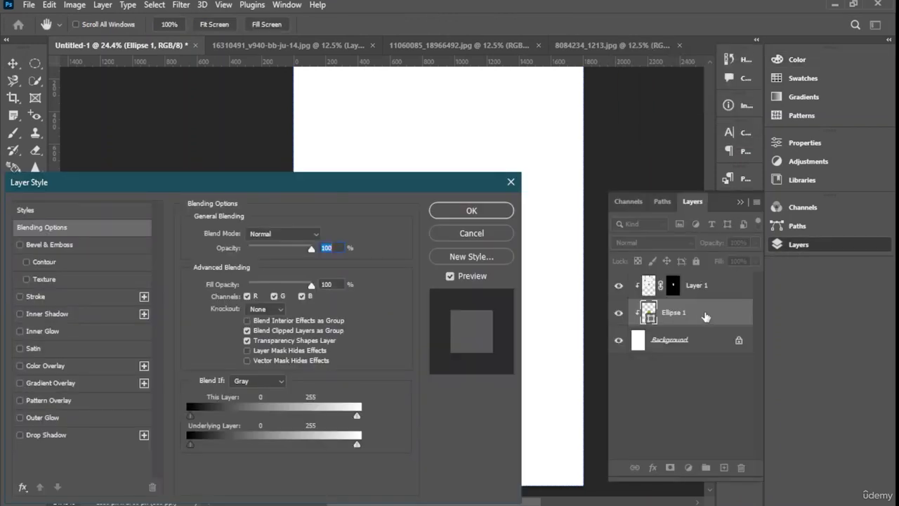
left_click_drag(354, 187, 353, 155)
left_click_drag(437, 152, 352, 147)
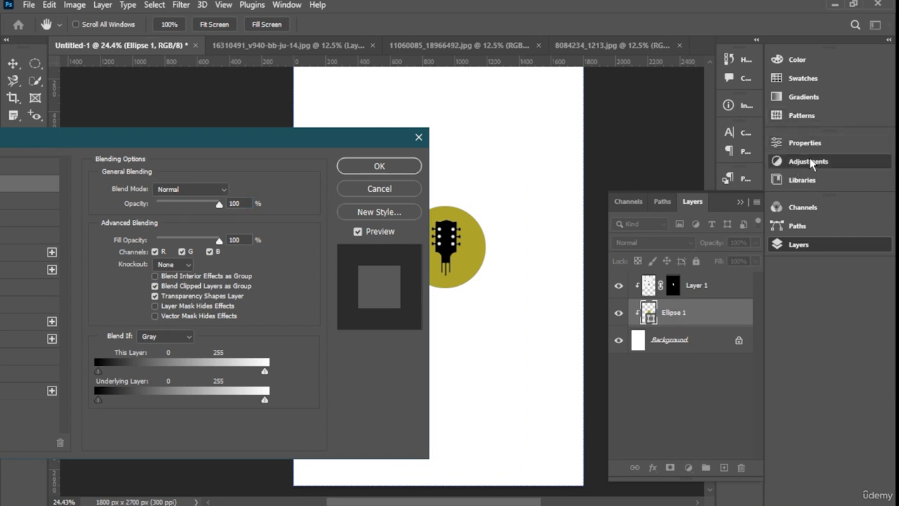
left_click(798, 163)
left_click(798, 163)
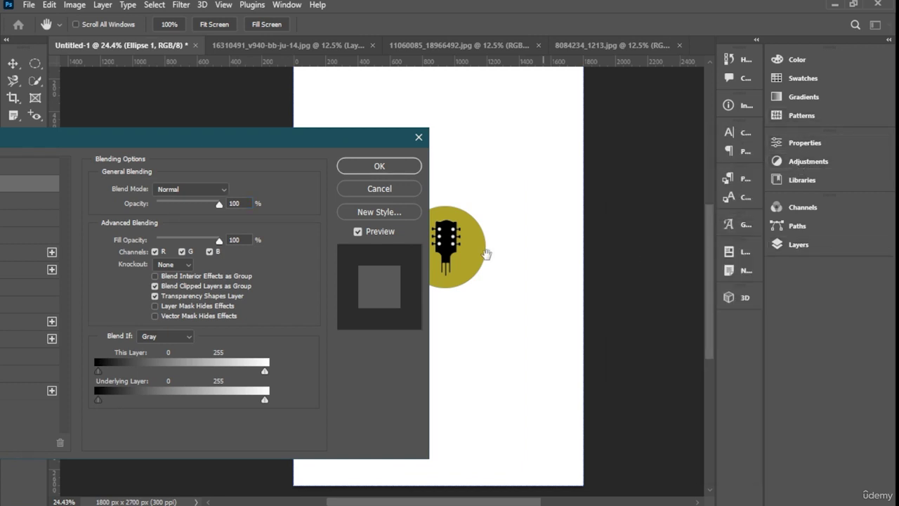
left_click_drag(291, 138, 678, 193)
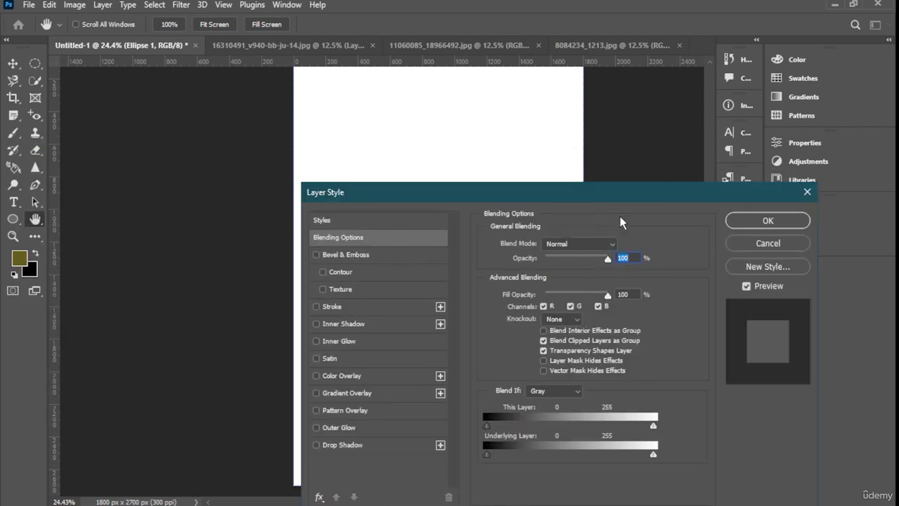
left_click_drag(611, 202, 442, 251)
left_click(170, 271)
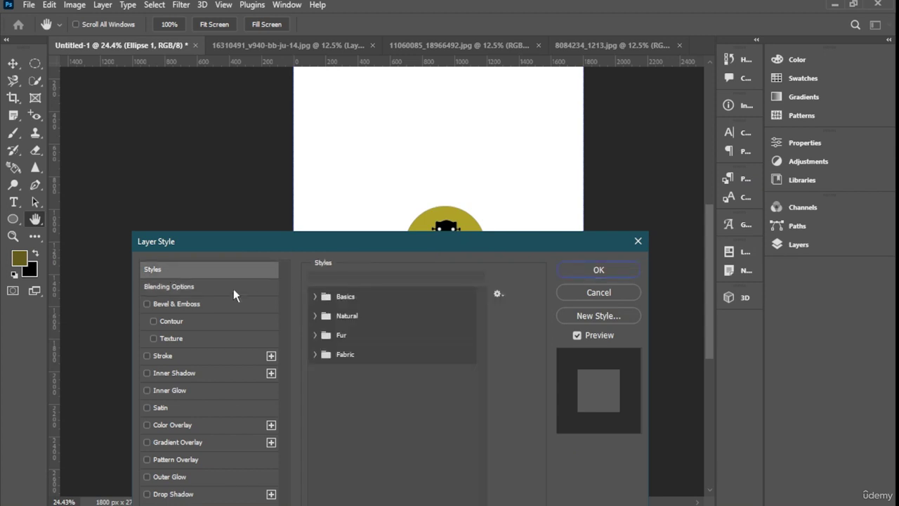
left_click(224, 288)
left_click(189, 305)
left_click(176, 321)
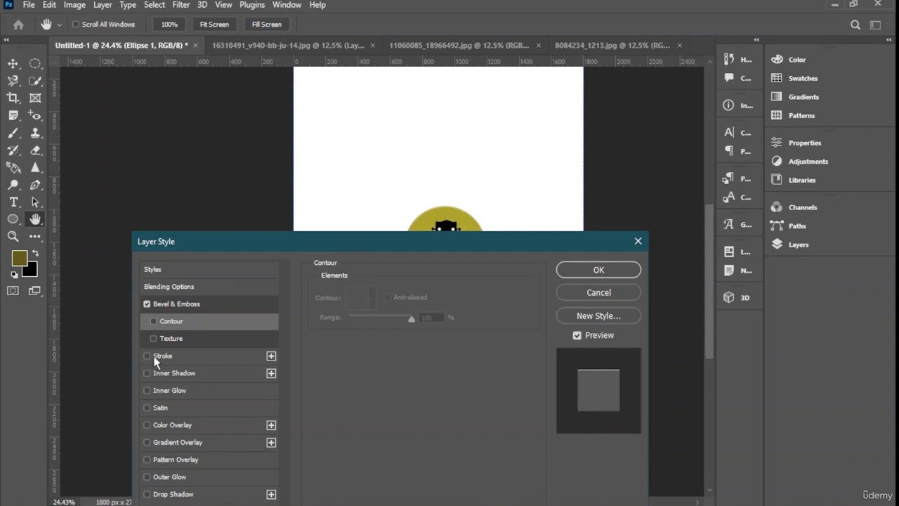
left_click(148, 356)
left_click(163, 356)
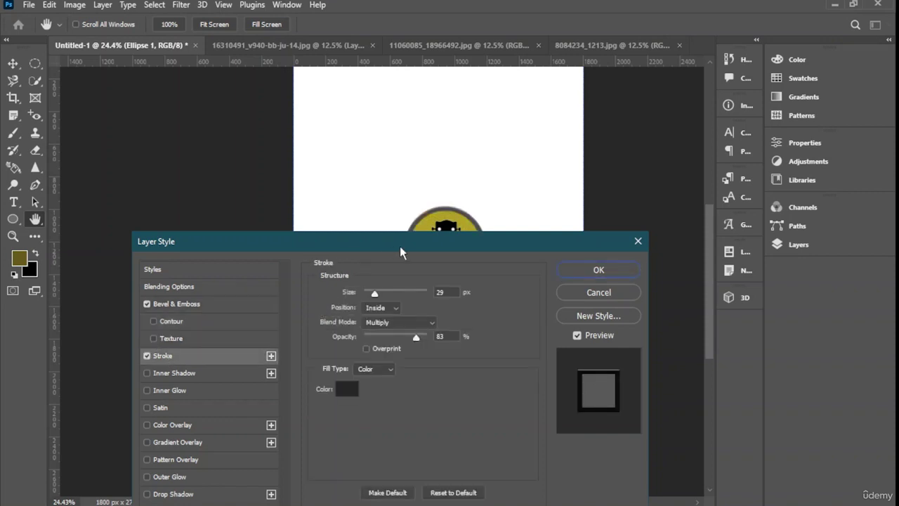
left_click_drag(400, 246, 210, 242)
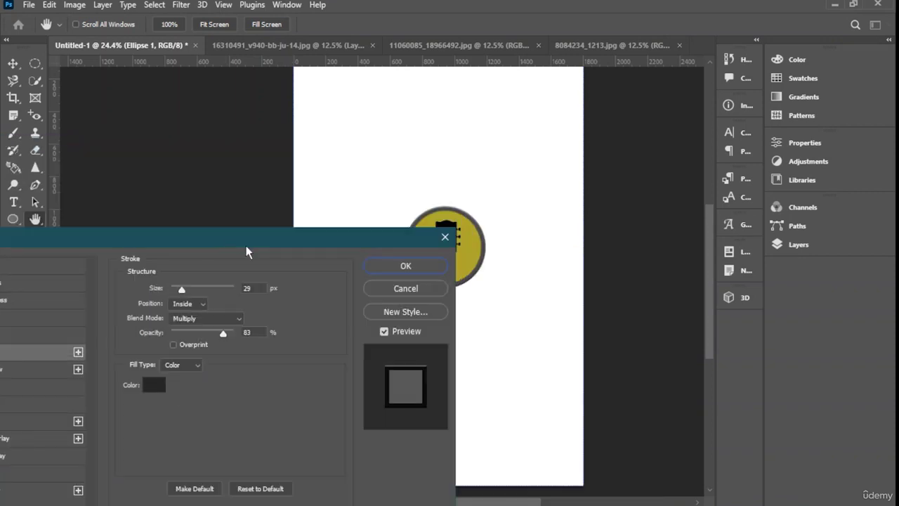
left_click(445, 238)
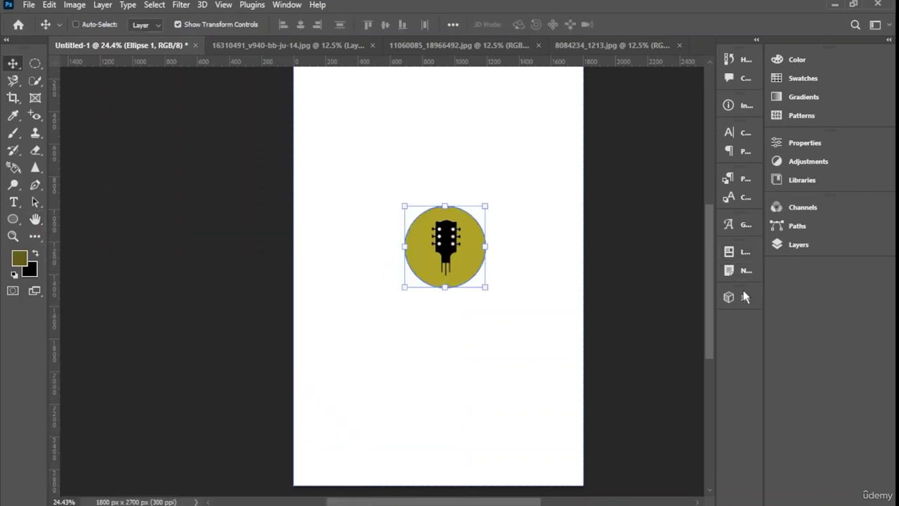
left_click(749, 253)
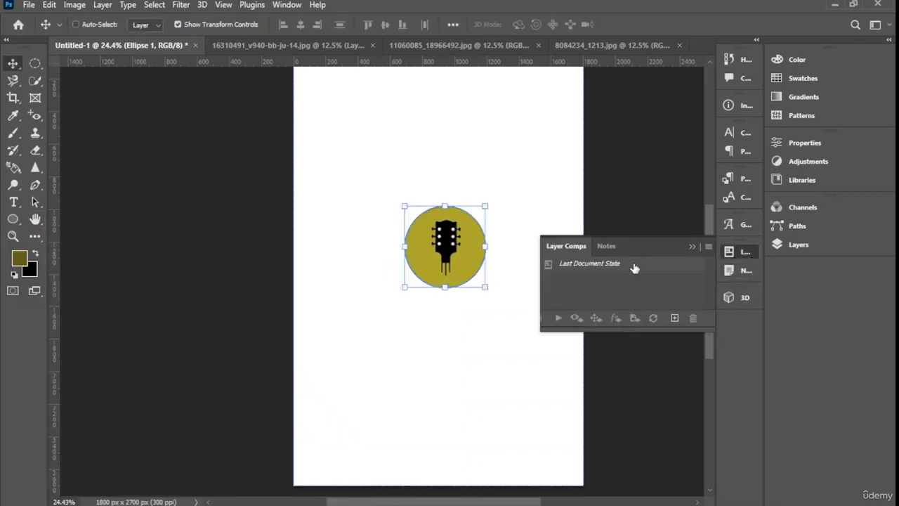
left_click(798, 244)
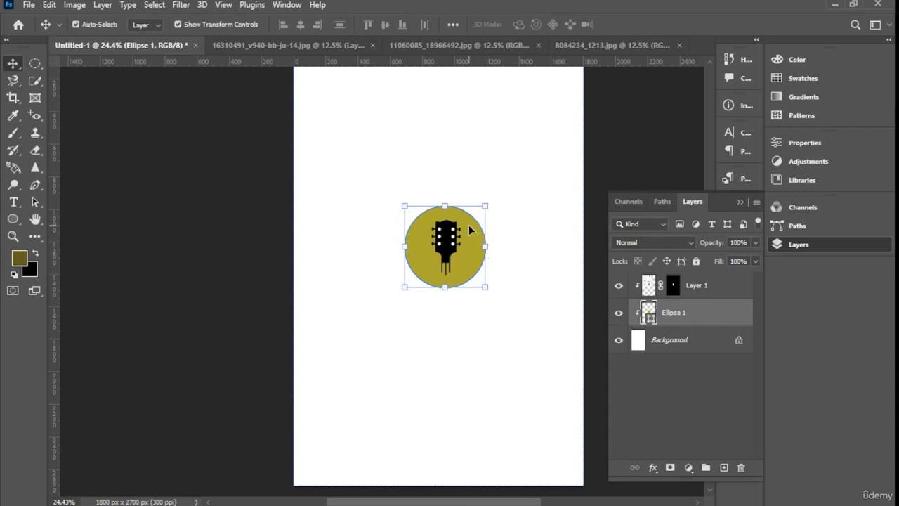
key("ctrl+t")
key("Return")
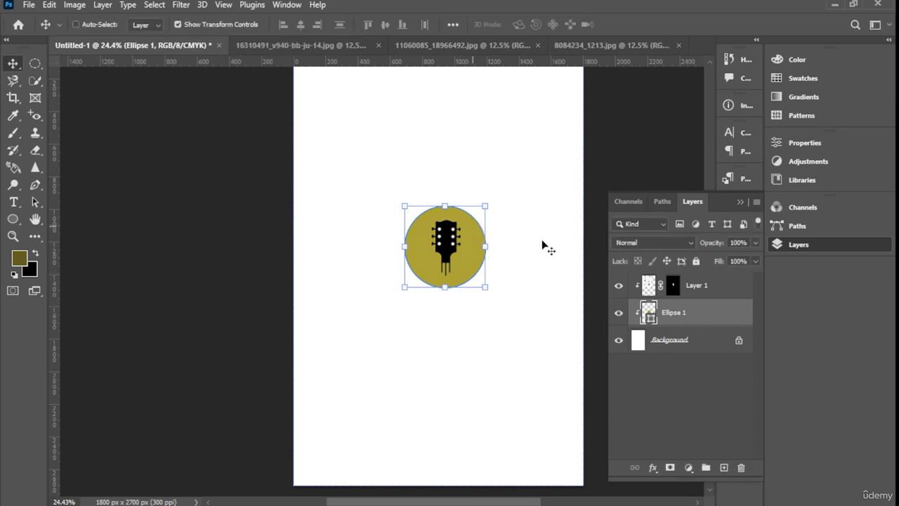
Change the fill colour of the Ellipse 1 circle to white and return to the layer list
left_click(804, 143)
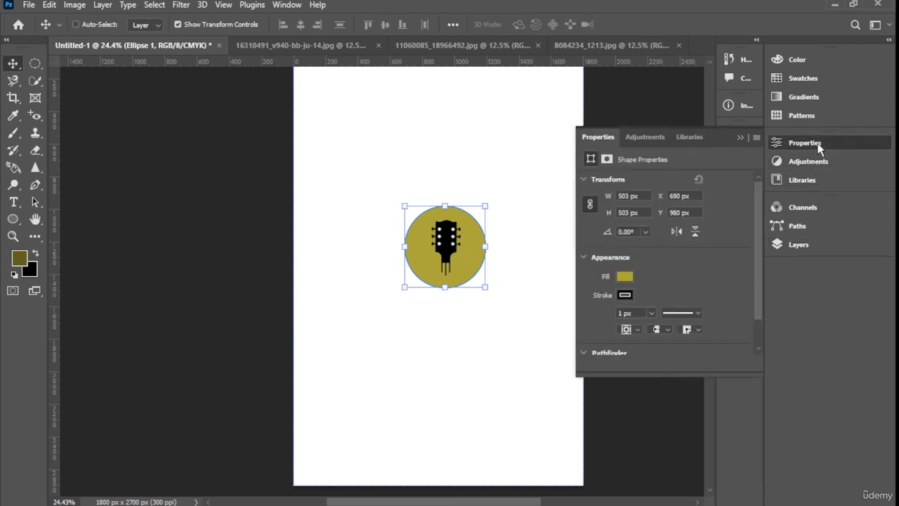
left_click(623, 276)
left_click(652, 337)
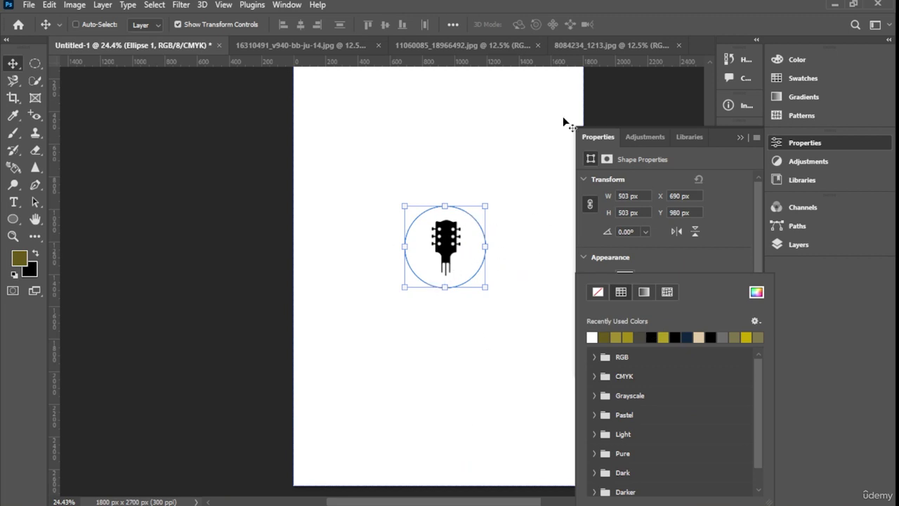
left_click(811, 243)
left_click(812, 242)
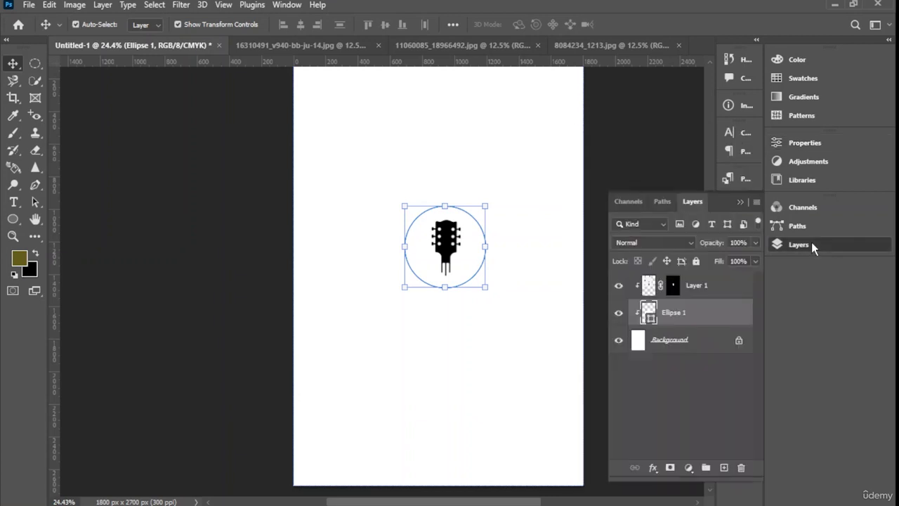
Scale the Ellipse 1 circle down to about 92% and centre it on the headstock
key("ctrl+t")
left_click_drag(400, 201, 411, 215)
left_click_drag(411, 212, 411, 211)
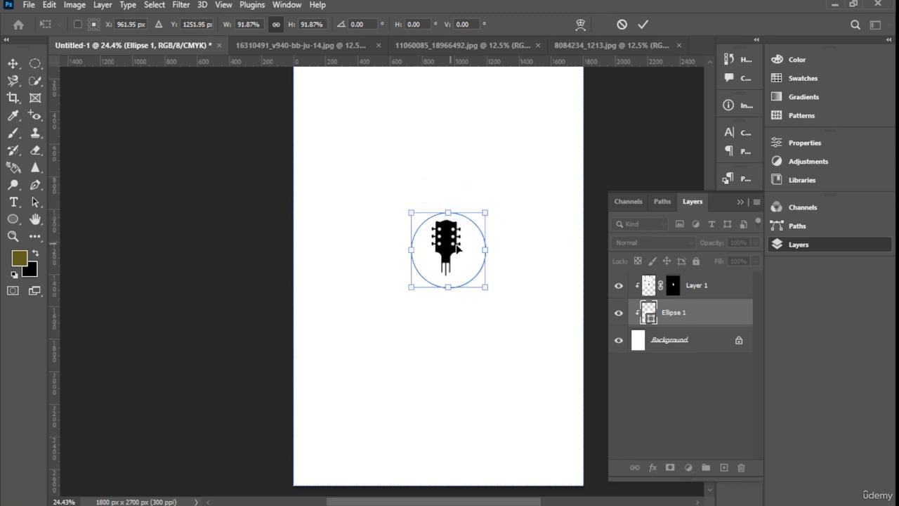
mouse_move(460, 248)
left_mouse_down()
mouse_move(452, 251)
mouse_move(455, 241)
mouse_move(458, 249)
left_mouse_up()
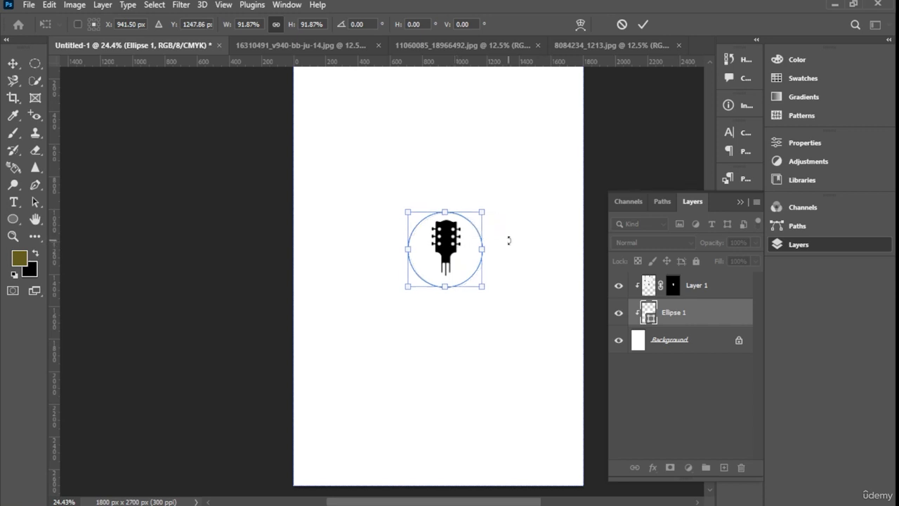
Enlarge the Layer 1 headstock to about 138% and position it so its top extends slightly above the circle
left_click(726, 290)
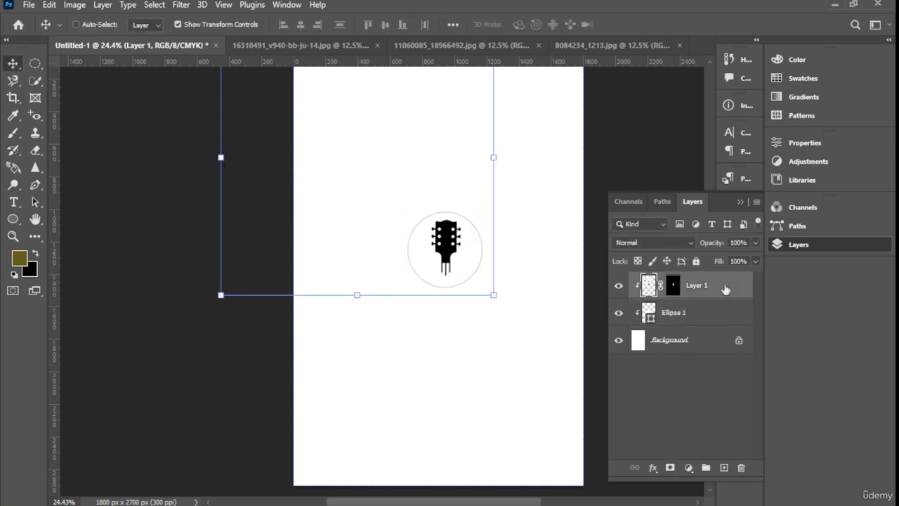
key("ctrl+t")
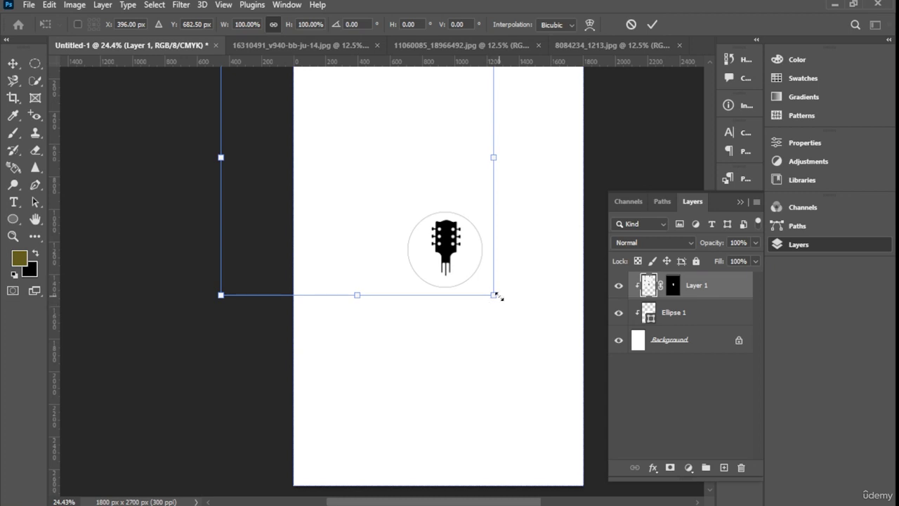
left_click_drag(497, 296, 511, 308)
left_click_drag(459, 270, 447, 262)
left_click_drag(495, 300, 590, 394)
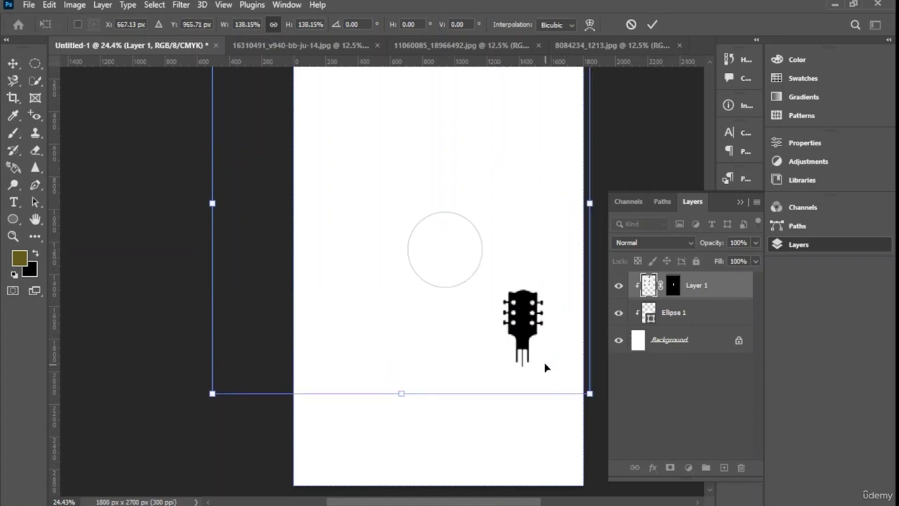
left_click_drag(505, 330, 432, 244)
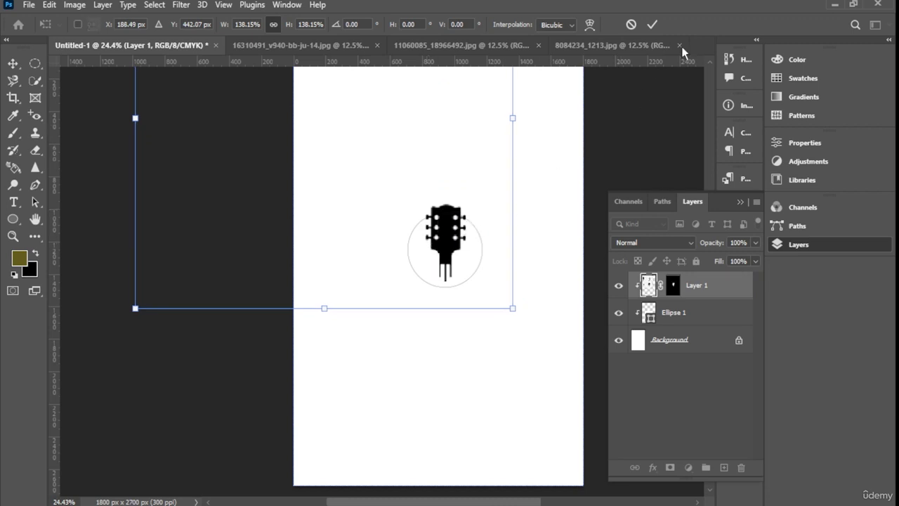
left_click(652, 25)
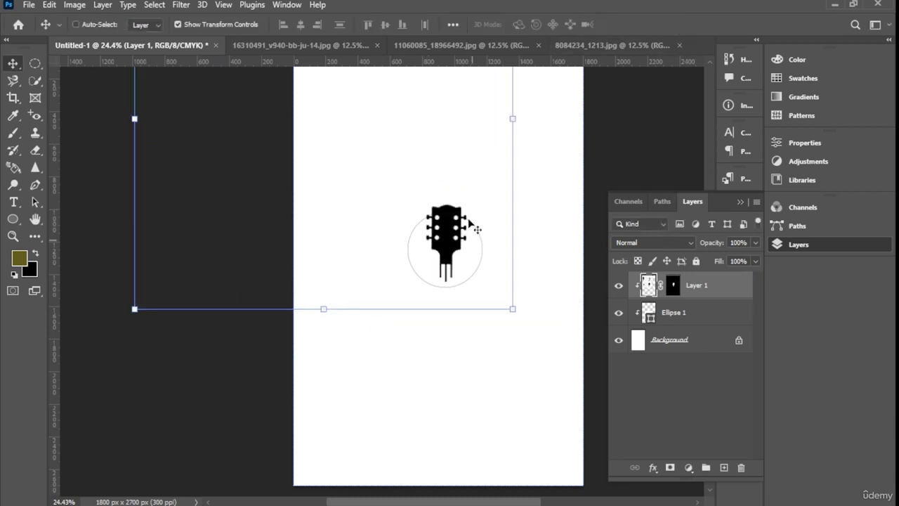
Add an inside Stroke effect to Ellipse 1 at 29 px, Multiply blend mode and 100% opacity
left_click(693, 312)
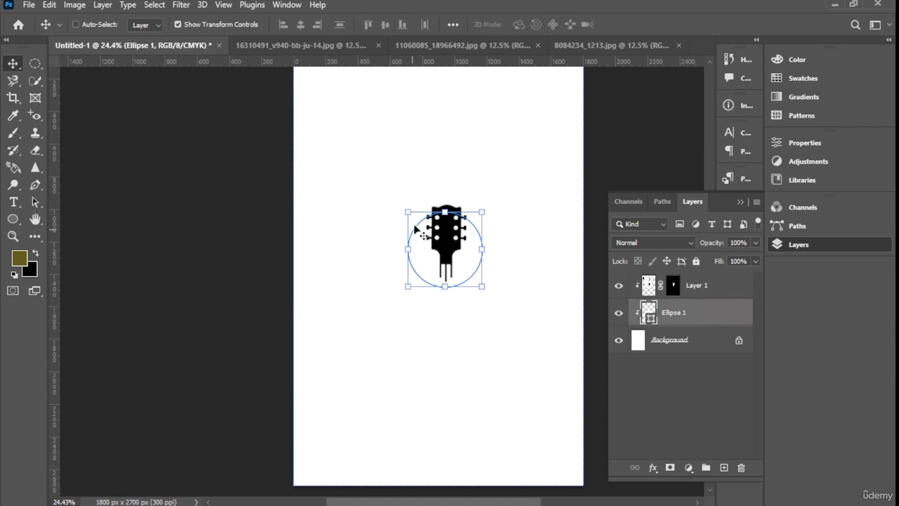
right_click(671, 317)
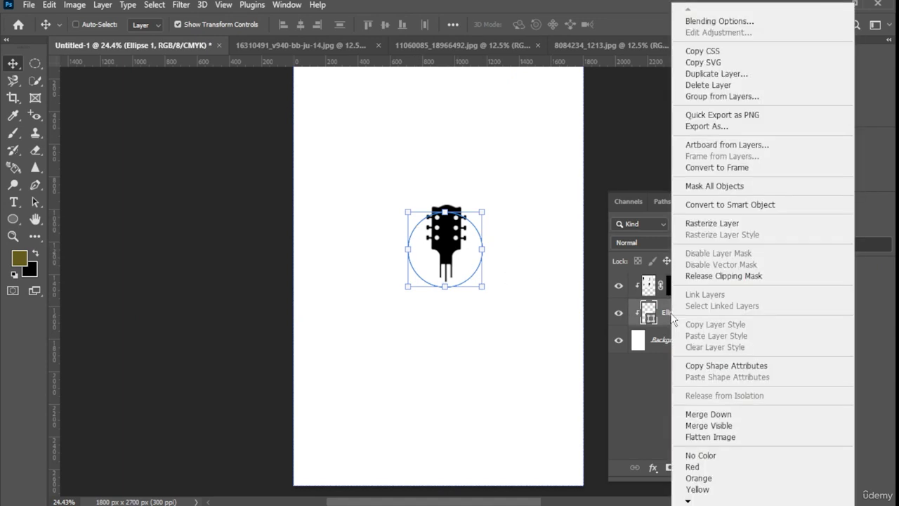
left_click(720, 21)
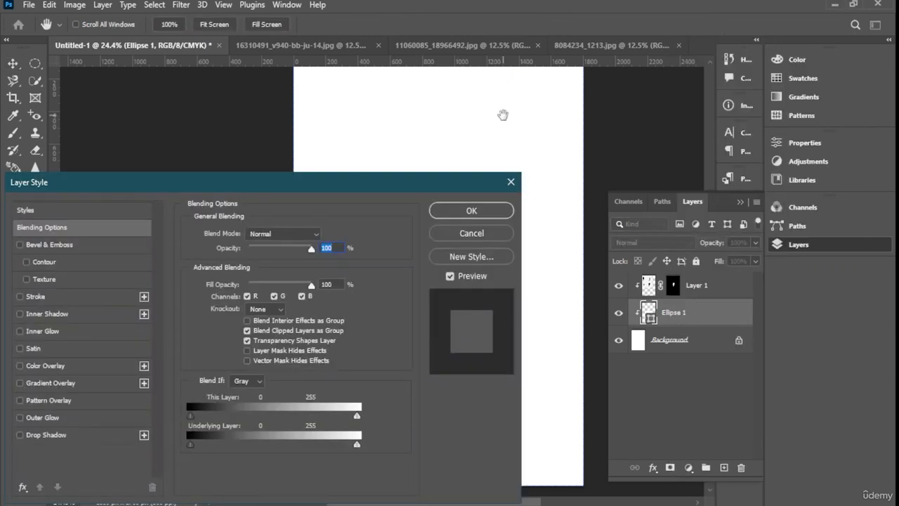
left_click(36, 297)
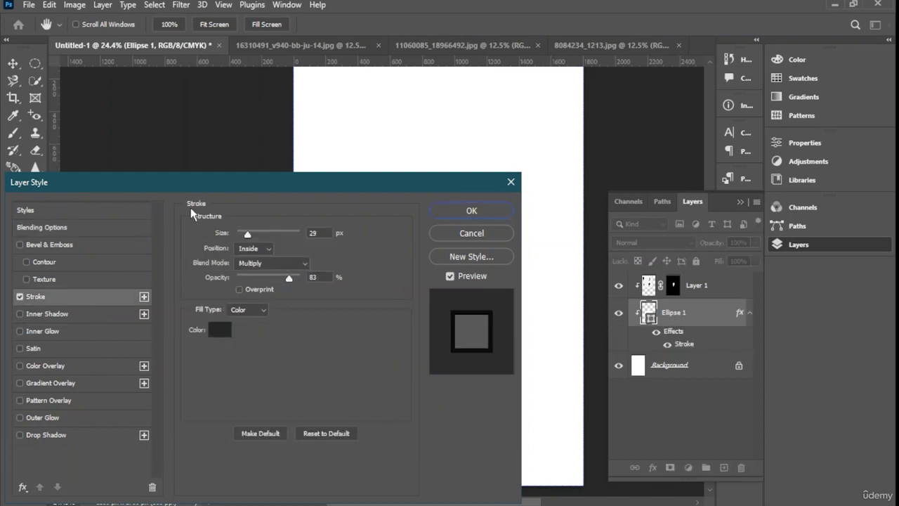
left_click_drag(175, 182, 29, 235)
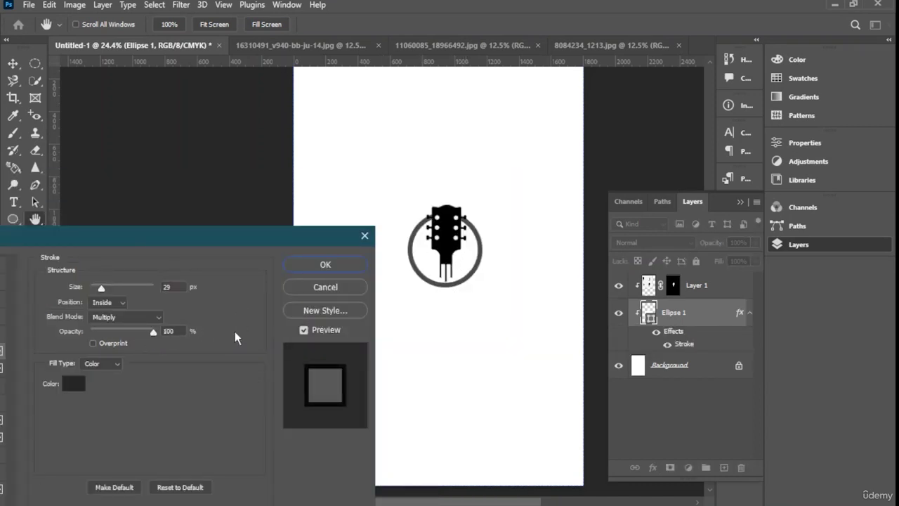
left_click(169, 331)
mouse_move(111, 290)
left_mouse_down()
mouse_move(131, 289)
mouse_move(102, 285)
left_mouse_up()
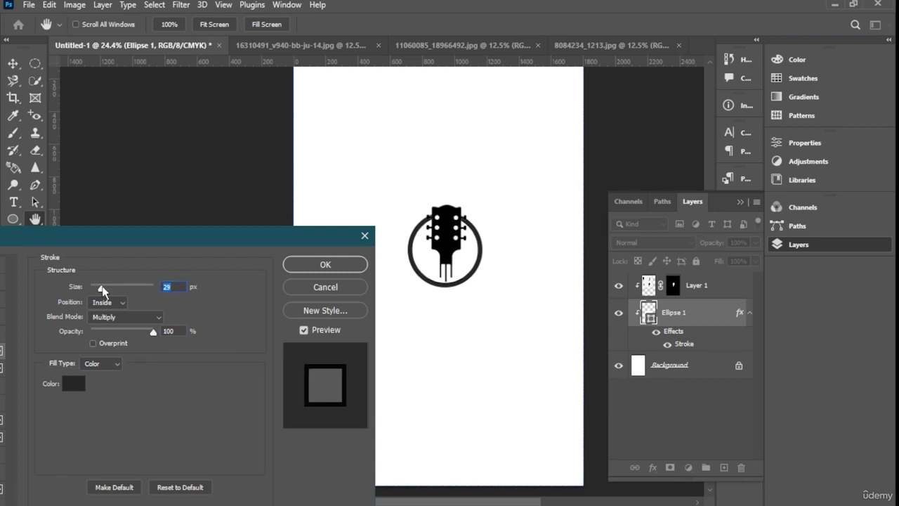
Set the Ellipse 1 stroke colour to dark grey 4d4b4b and apply the layer style
left_click(73, 385)
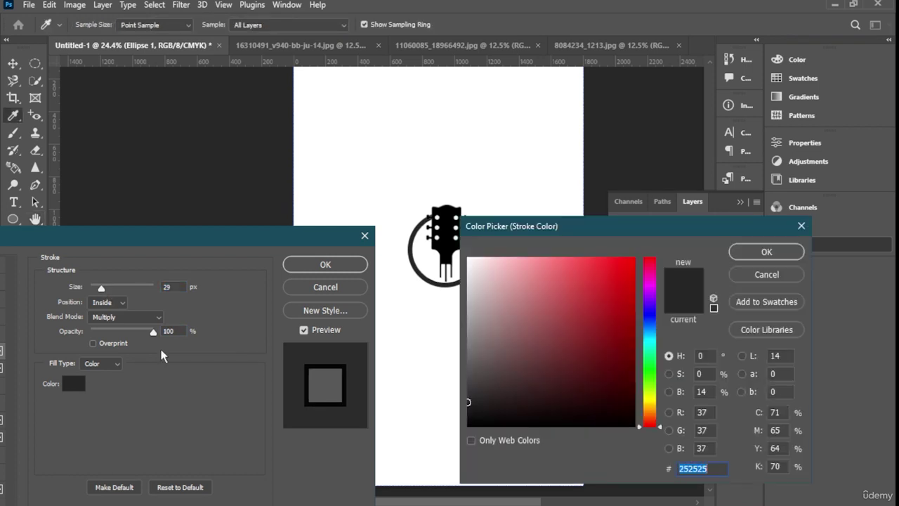
left_click(478, 342)
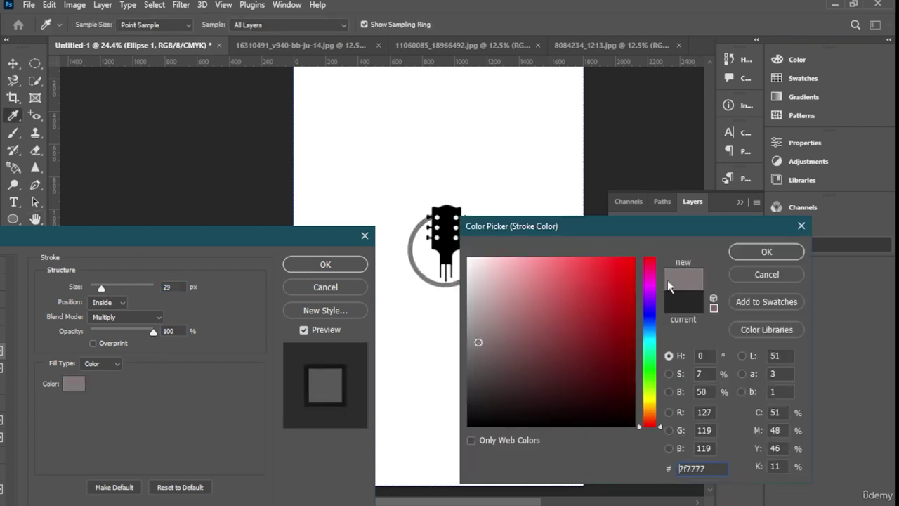
mouse_move(480, 341)
left_mouse_down()
mouse_move(488, 351)
mouse_move(473, 375)
left_mouse_up()
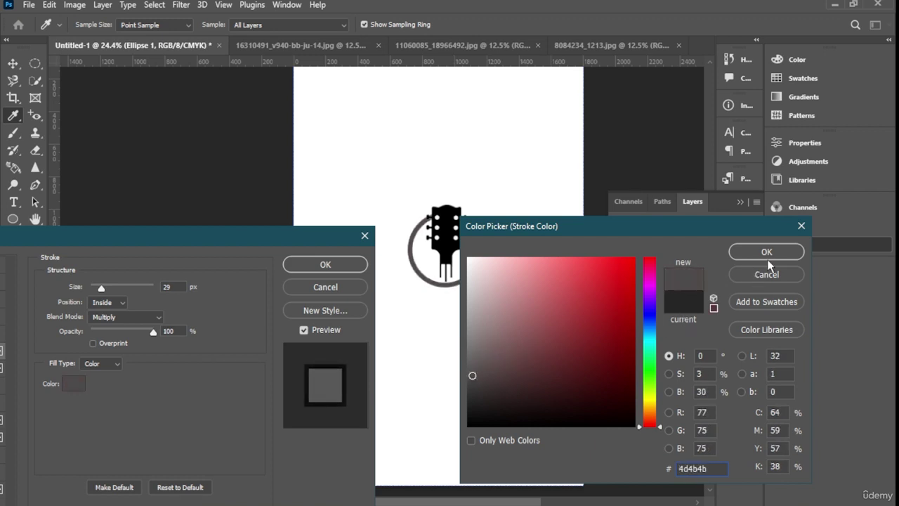
left_click(767, 255)
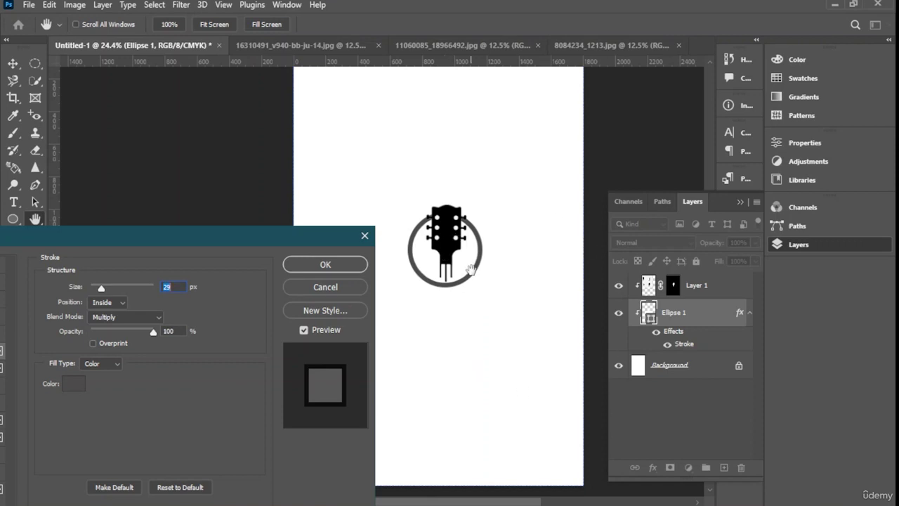
left_click(341, 269)
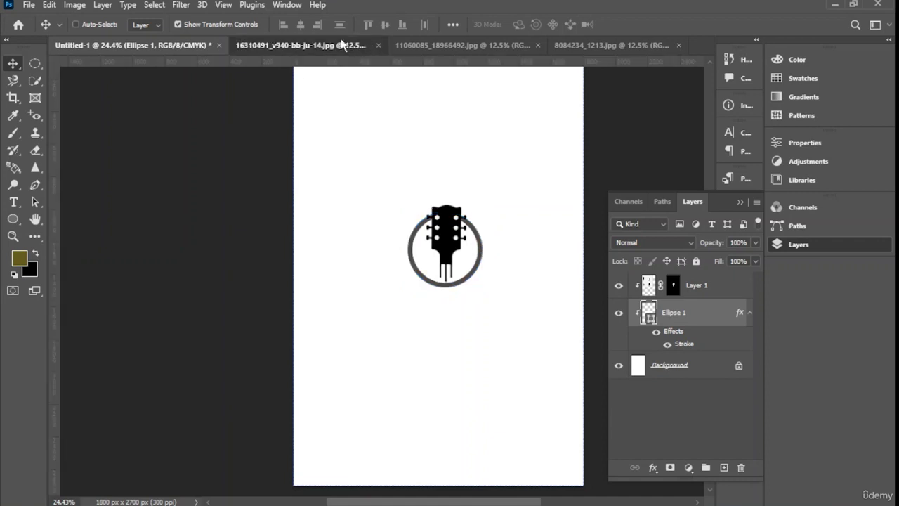
Look over the music icons in 16310491_v940-bb-ju-14.jpg and return to the Untitled-1 design
left_click(342, 45)
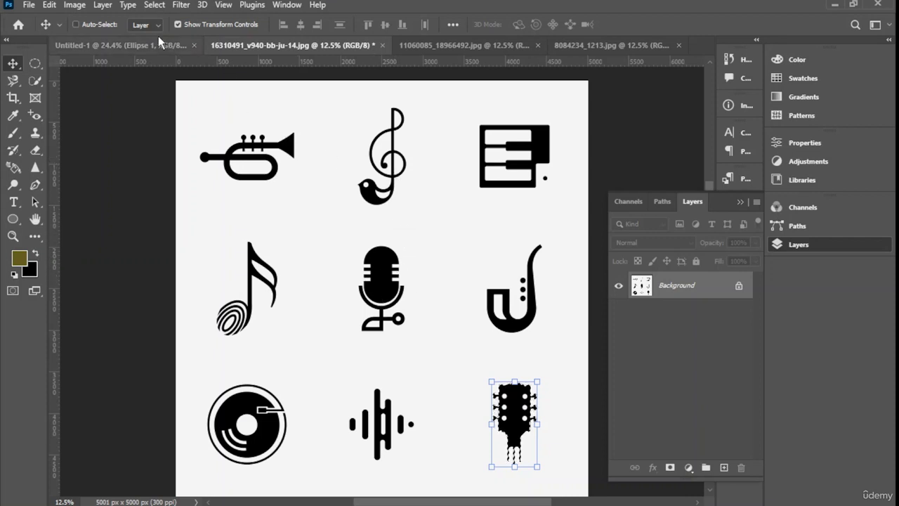
left_click(121, 45)
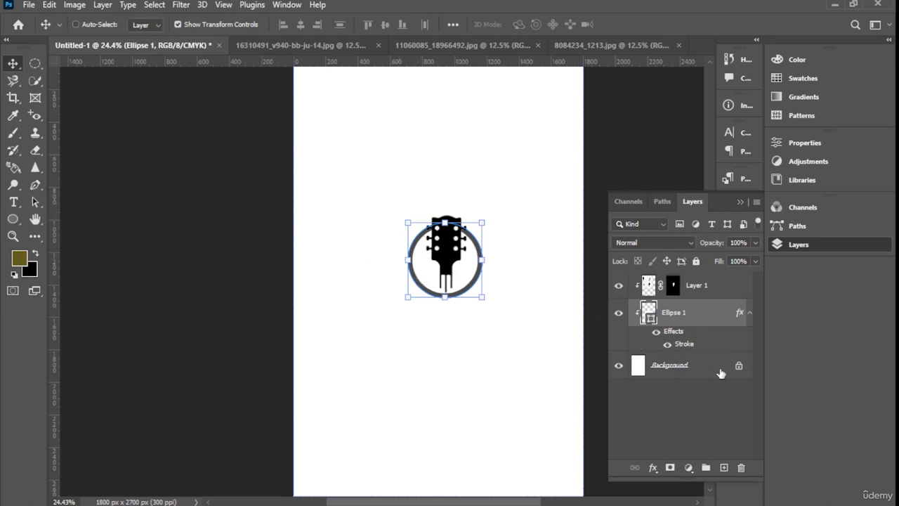
Add a new layer above Layer 1 and enter the text "Rock & Roll" in Broadway 48 pt above the circle
left_click(707, 285)
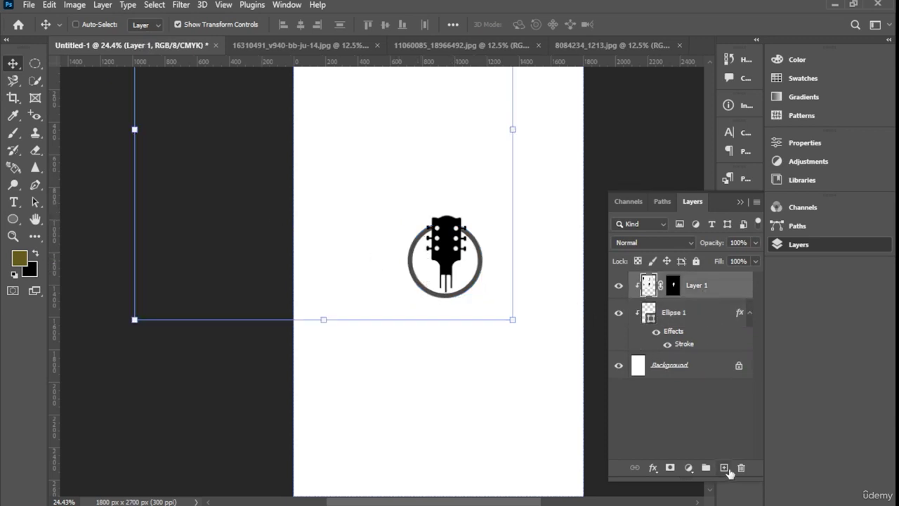
left_click(724, 468)
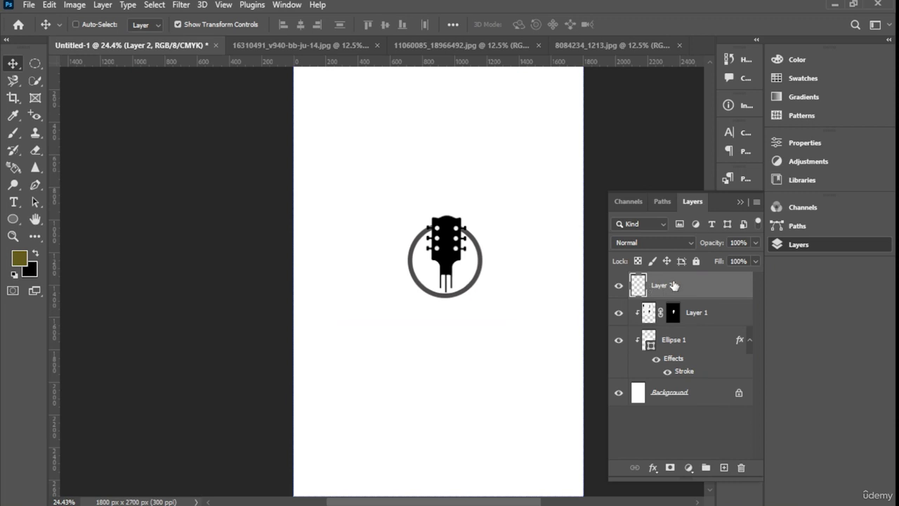
left_click(17, 204)
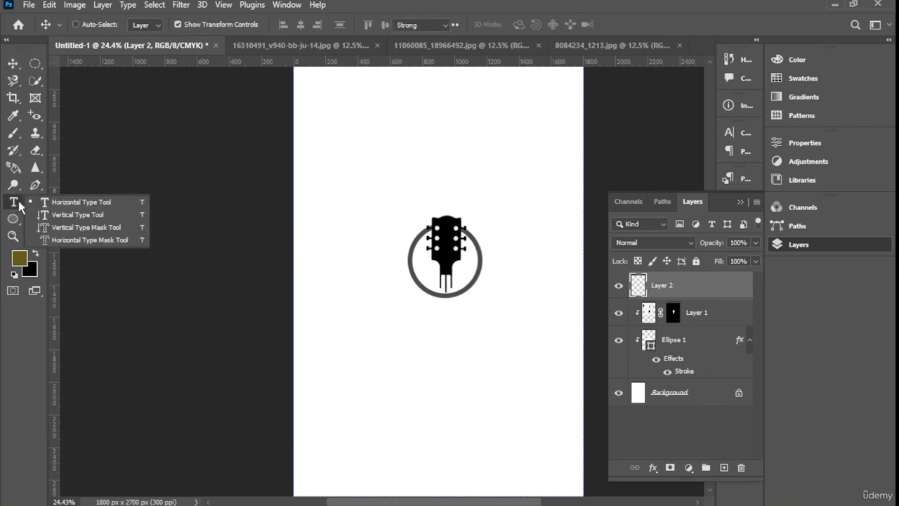
left_click(395, 204)
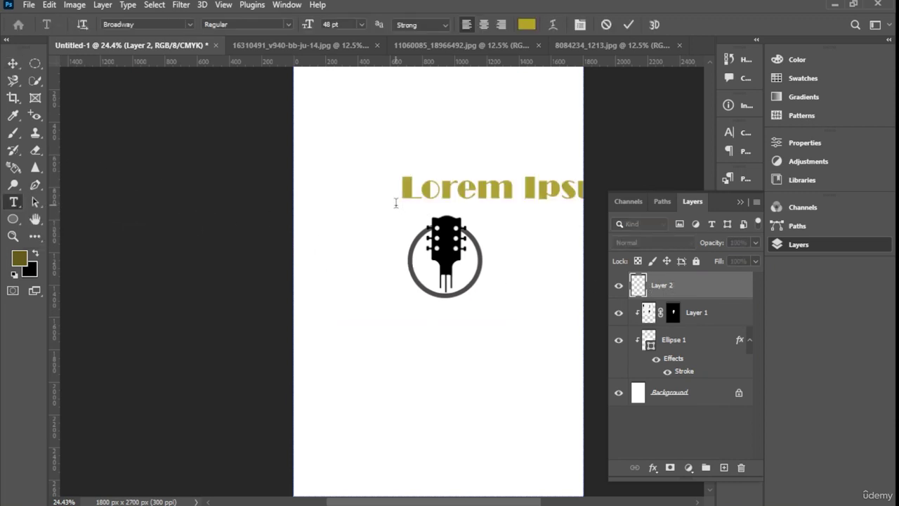
key("BackSpace")
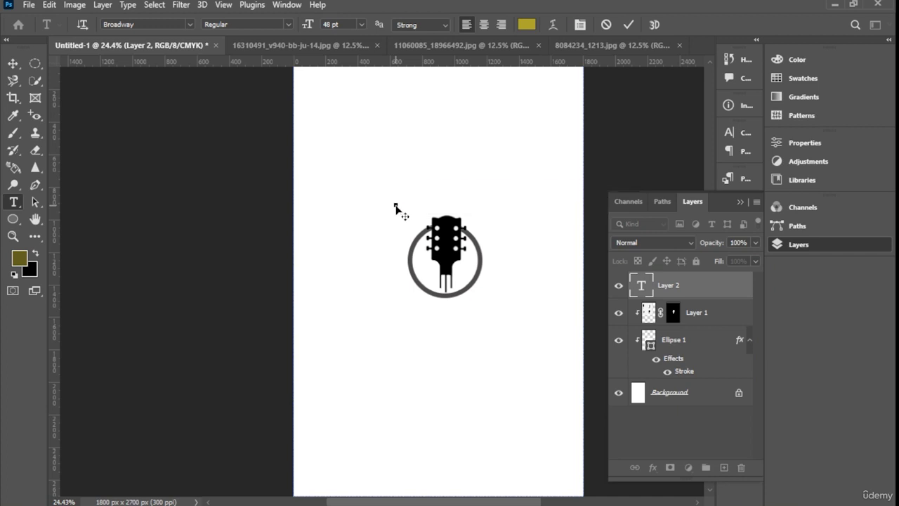
type("Ro")
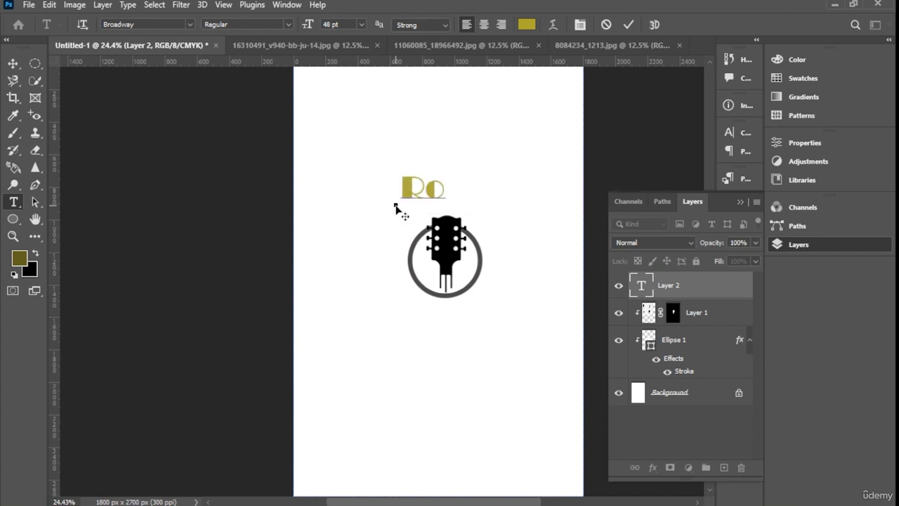
type("ck &")
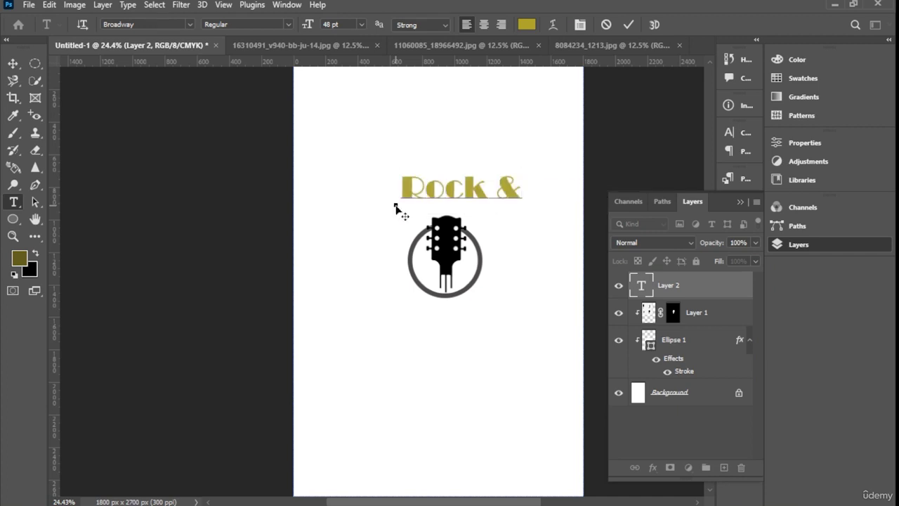
type(" Rol")
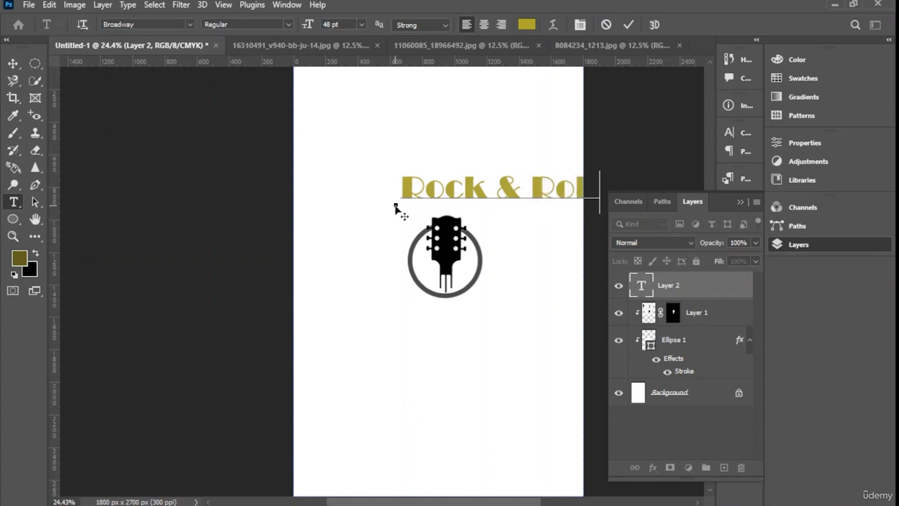
Set the whole Rock & Roll text to 12 pt
double_click(454, 191)
left_click(506, 186)
key("ctrl+a")
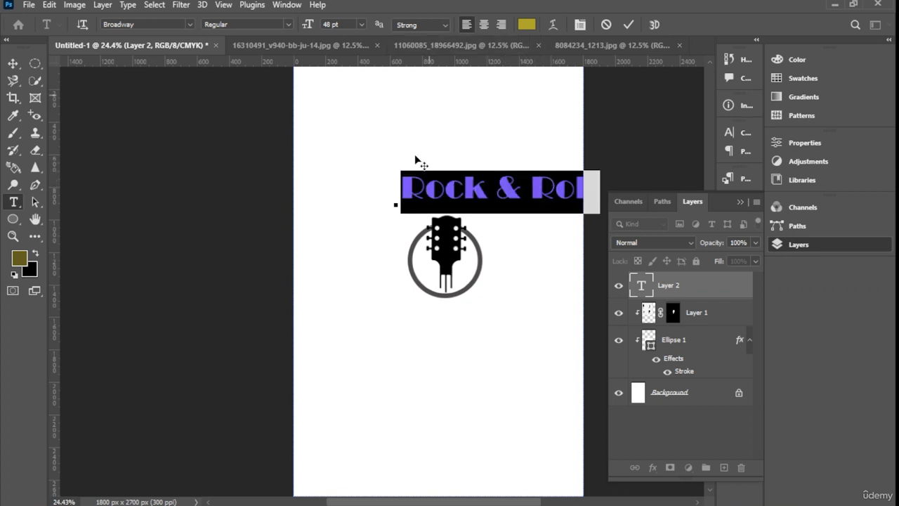
left_click(362, 25)
left_click(345, 105)
Scale the Rock & Roll text up to about 69 pt high and stretch it across most of the canvas width
key("ctrl+t")
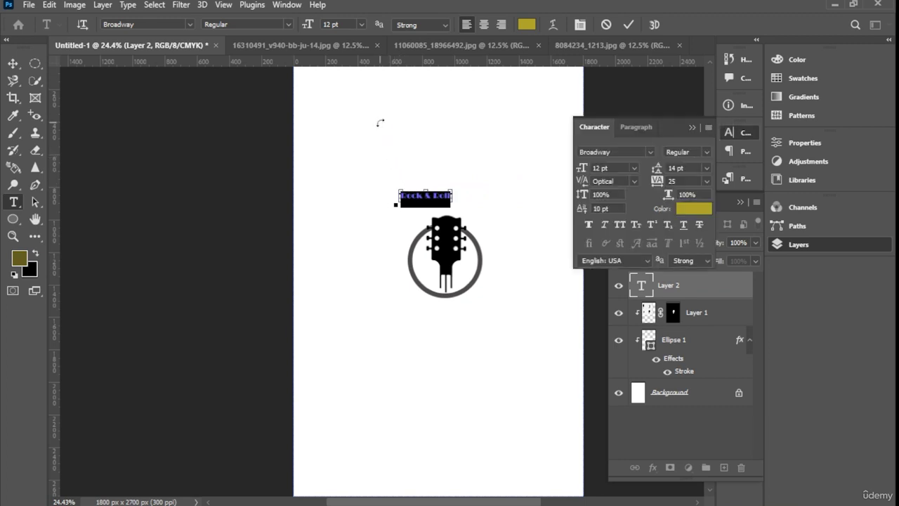
key("ctrl+t")
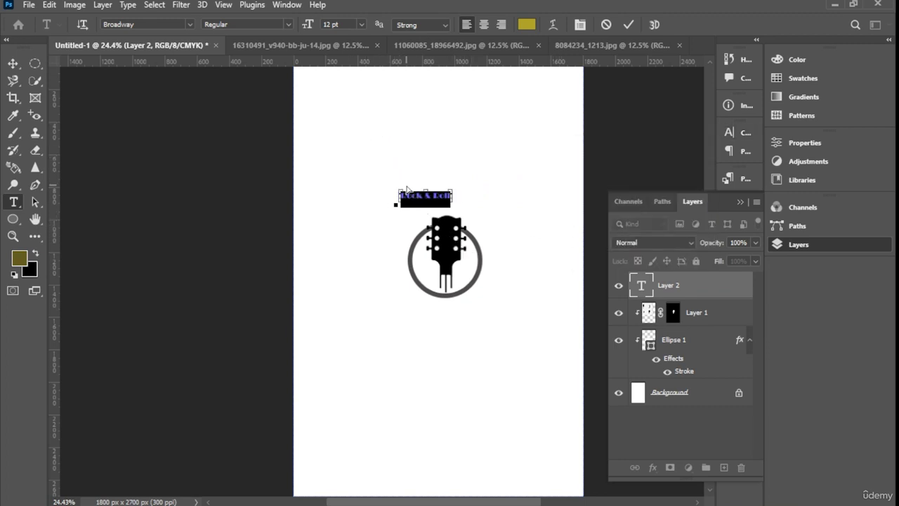
left_click_drag(393, 190, 340, 150)
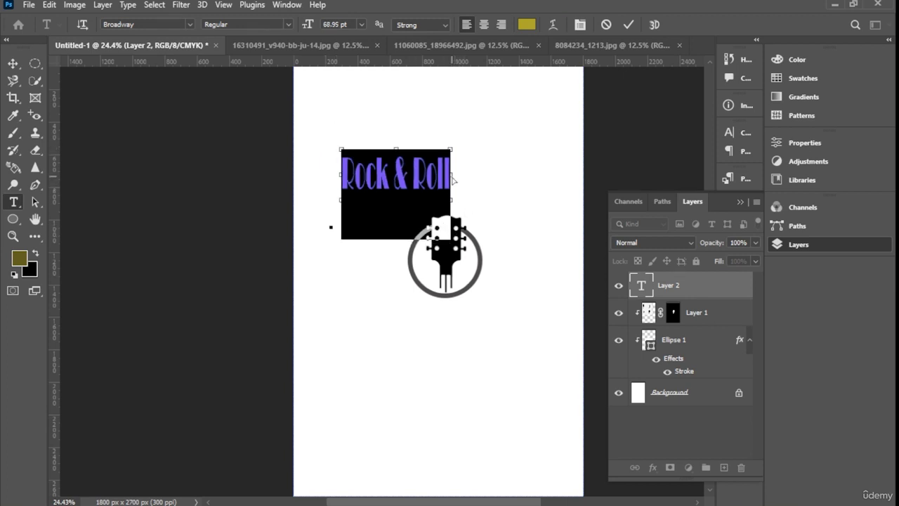
left_click_drag(453, 180, 569, 173)
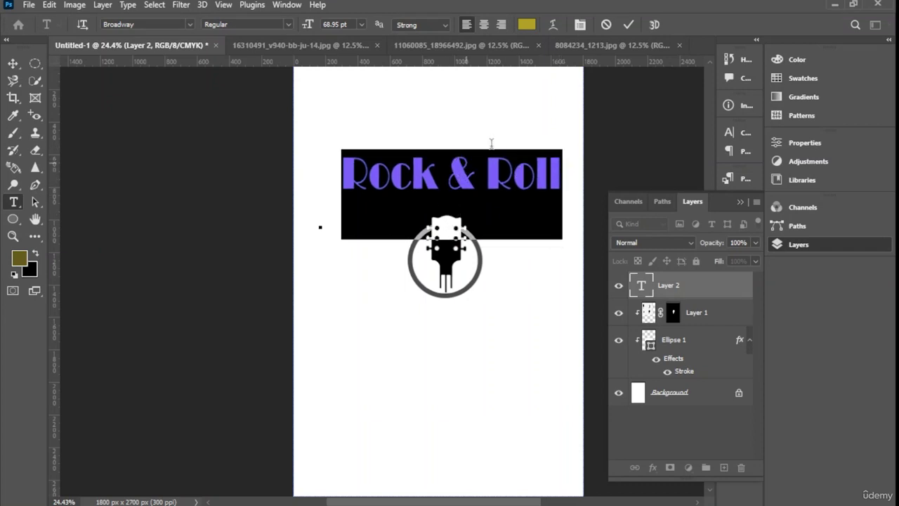
Warp the Rock & Roll text with the horizontal Arc style at +50% bend
left_click(553, 26)
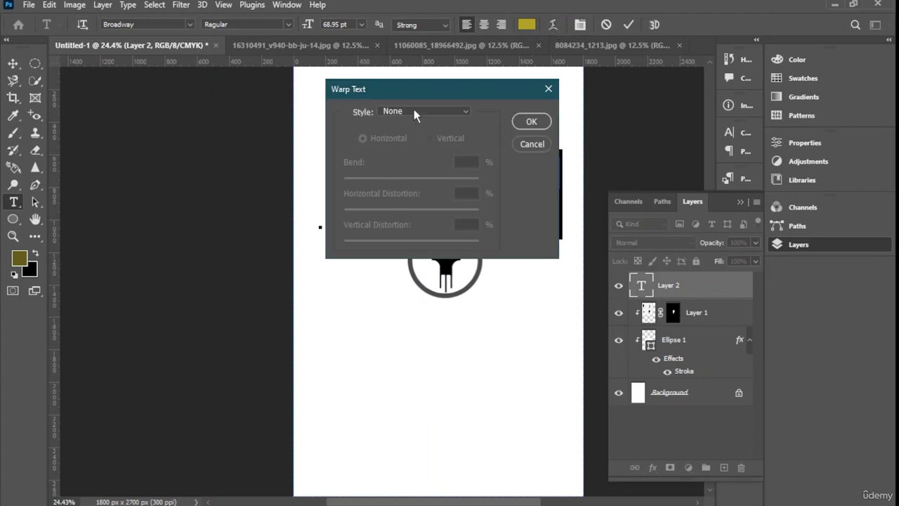
left_click(441, 112)
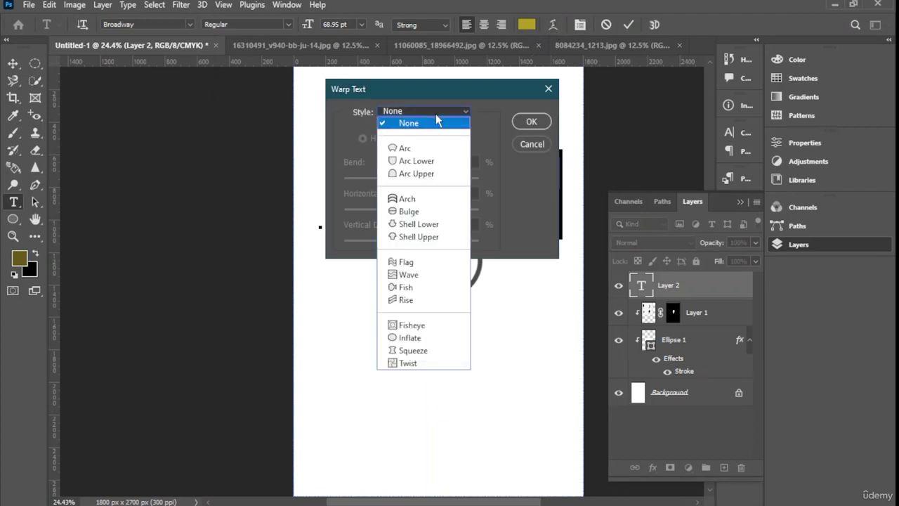
left_click(425, 151)
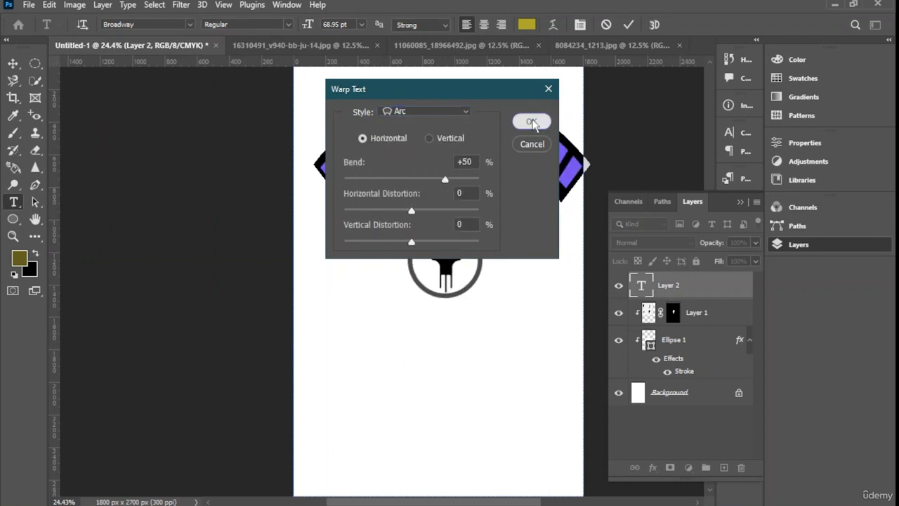
left_click(533, 121)
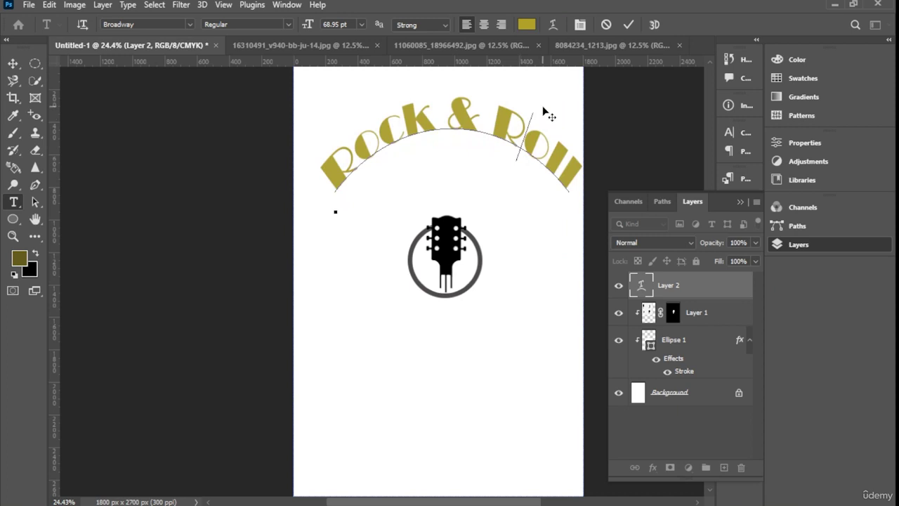
Set the text's Arc warp to +100% bend, 0% horizontal distortion and +65% vertical distortion
triple_click(529, 144)
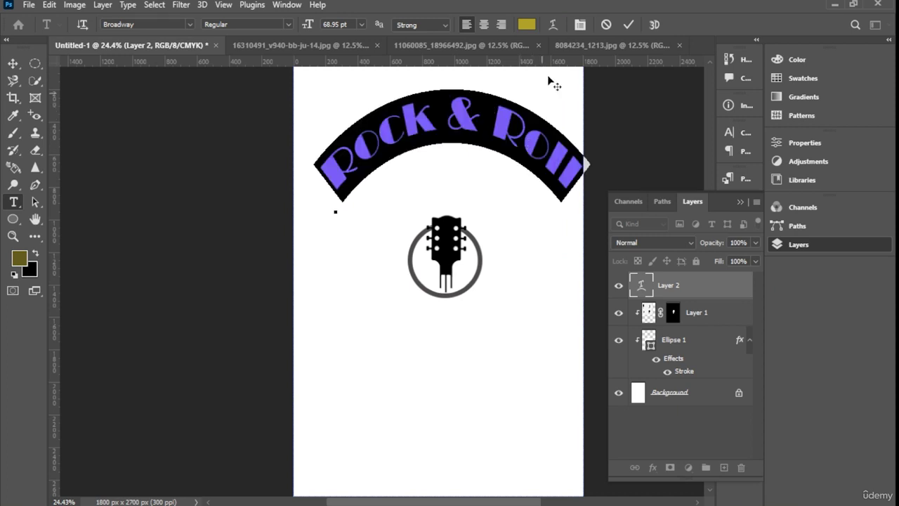
left_click(553, 24)
left_click_drag(445, 180, 516, 189)
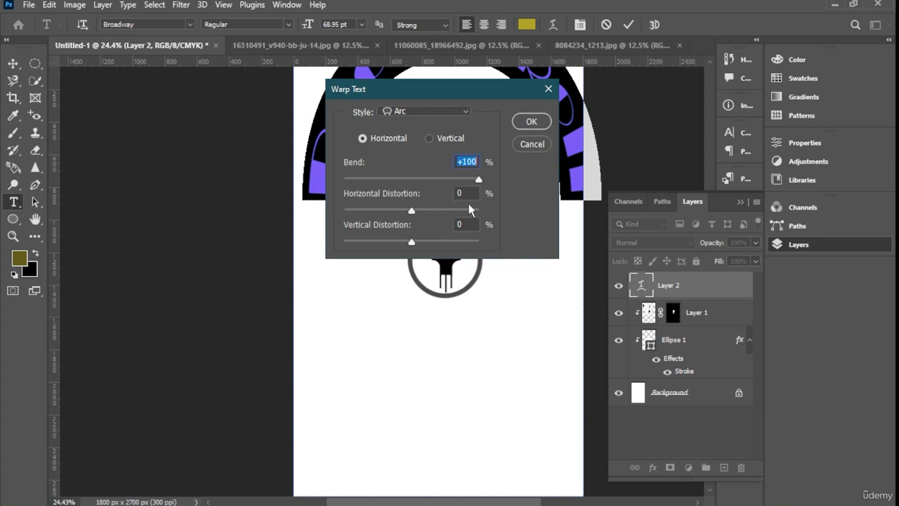
left_click_drag(434, 211, 538, 213)
left_click_drag(484, 92, 245, 254)
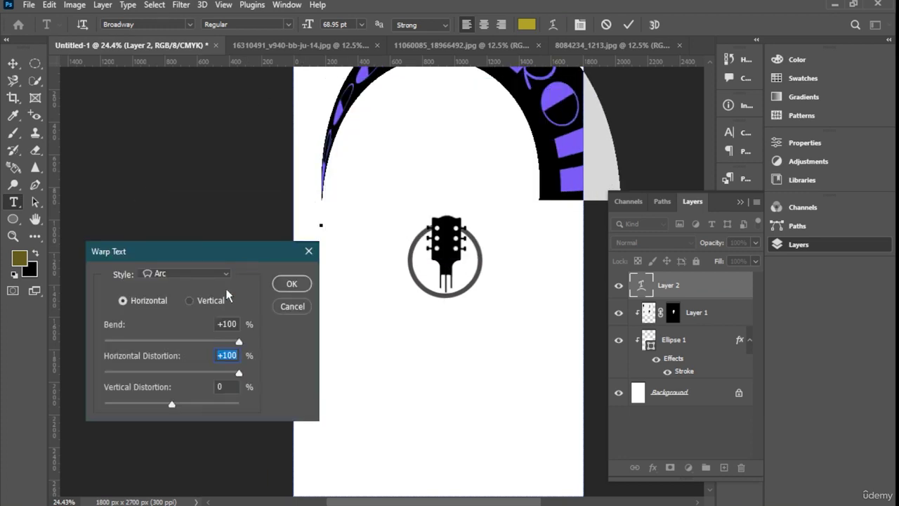
left_click_drag(239, 376, 179, 373)
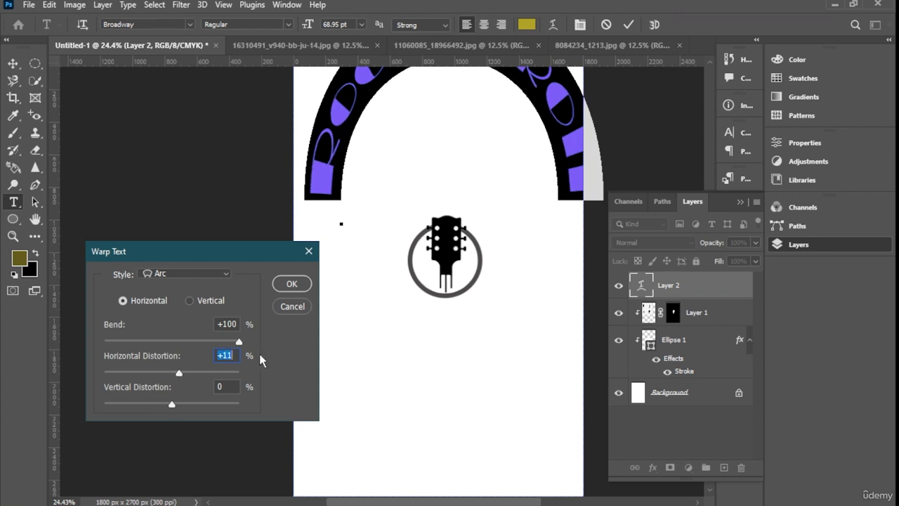
left_click(235, 354)
key("BackSpace")
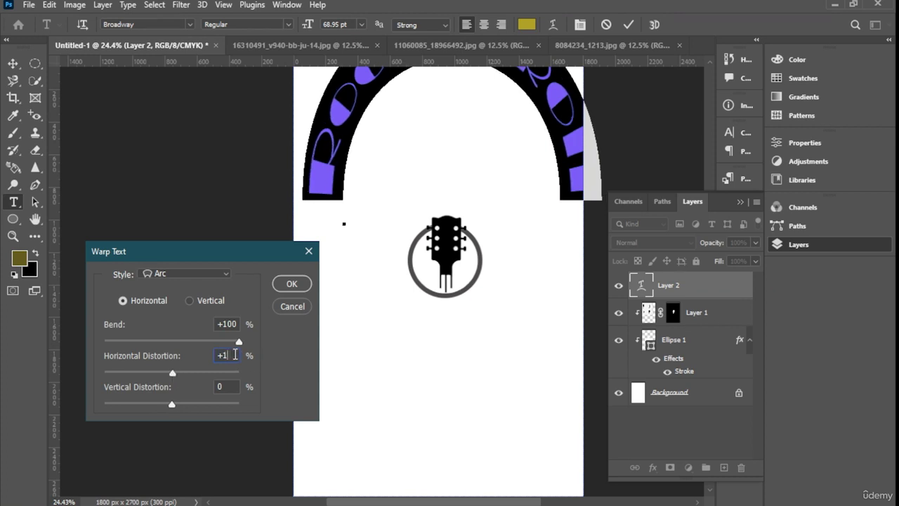
key("BackSpace")
left_click_drag(185, 402, 216, 411)
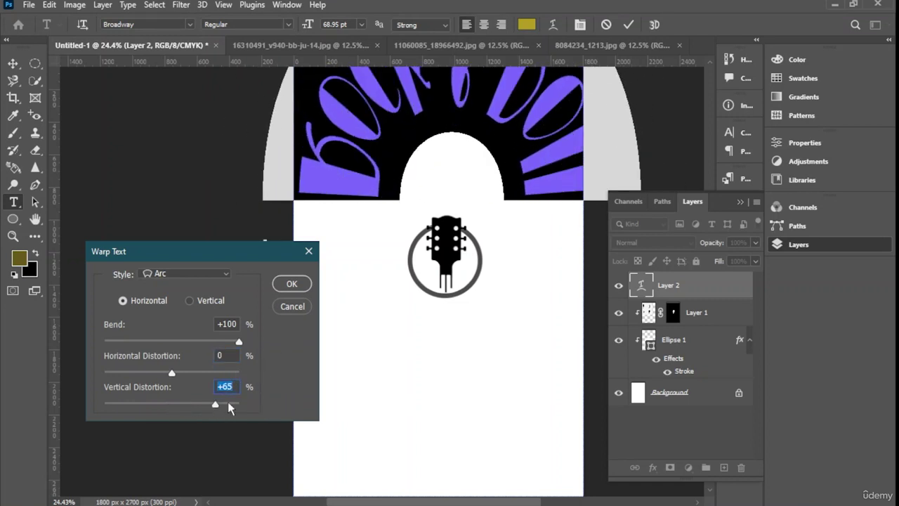
left_click(293, 284)
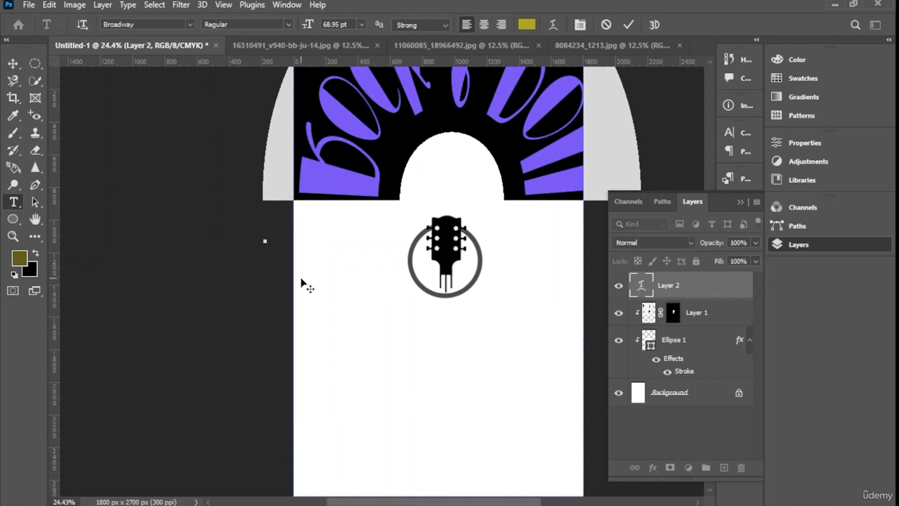
Set the arched Rock & Roll text to 14 pt and commit the text edit
left_click(361, 24)
left_click(355, 115)
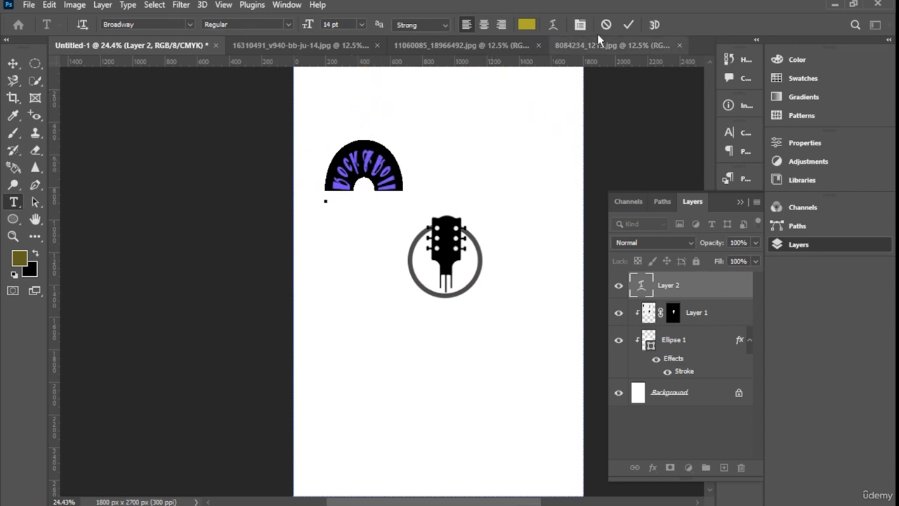
left_click(629, 24)
Reduce the Rock & Roll text warp's vertical distortion to +27%
double_click(374, 163)
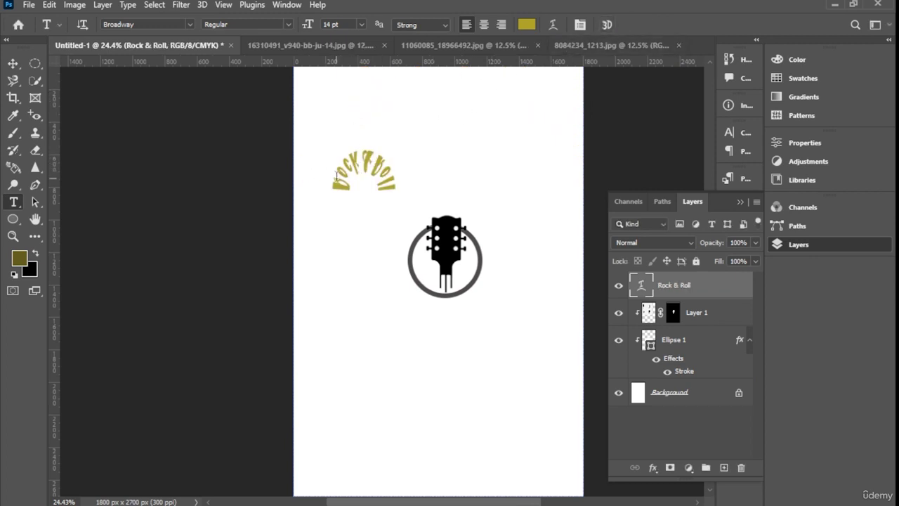
key("ctrl+a")
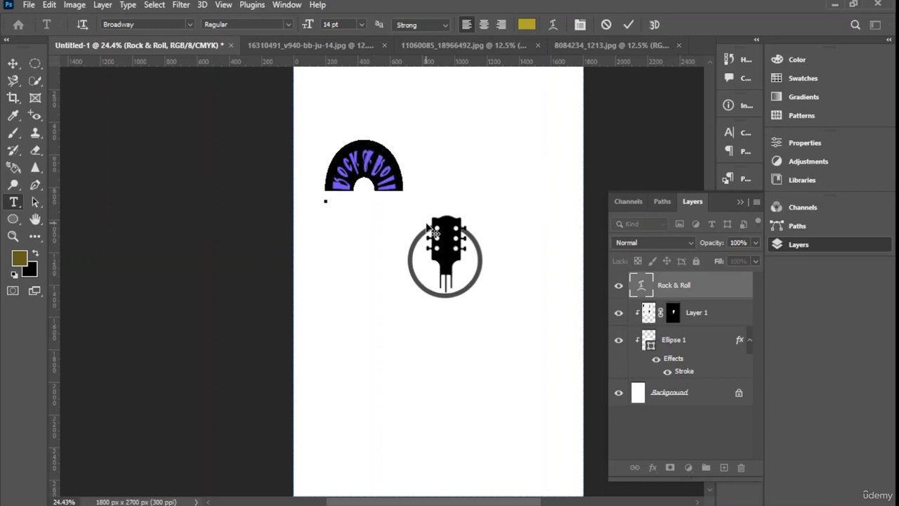
left_click(553, 24)
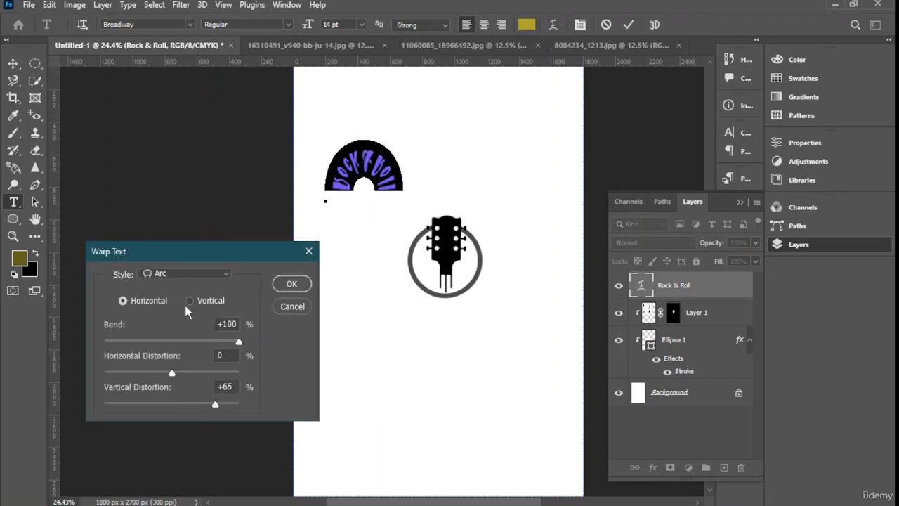
left_click_drag(208, 400, 190, 407)
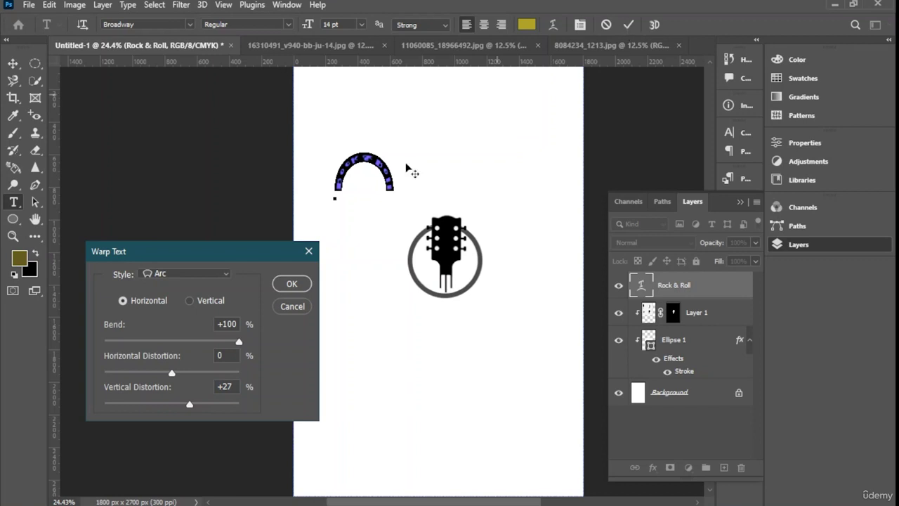
left_click(291, 284)
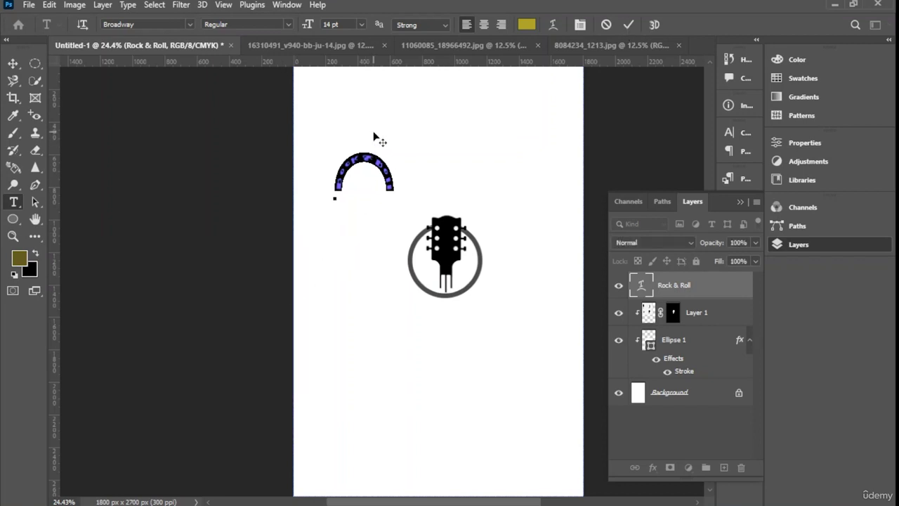
Commit the text edit and move the arched Rock & Roll text over the headstock at the top of the circle
key("ctrl+t")
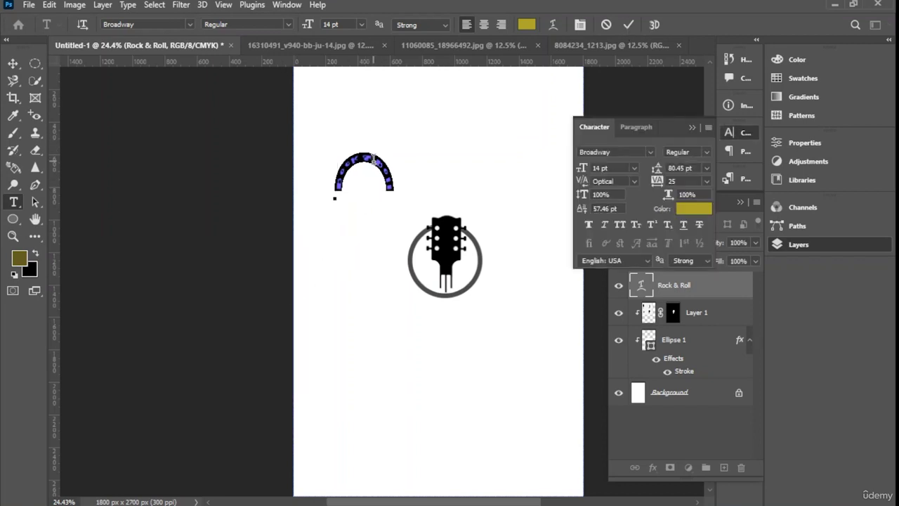
left_click(715, 271)
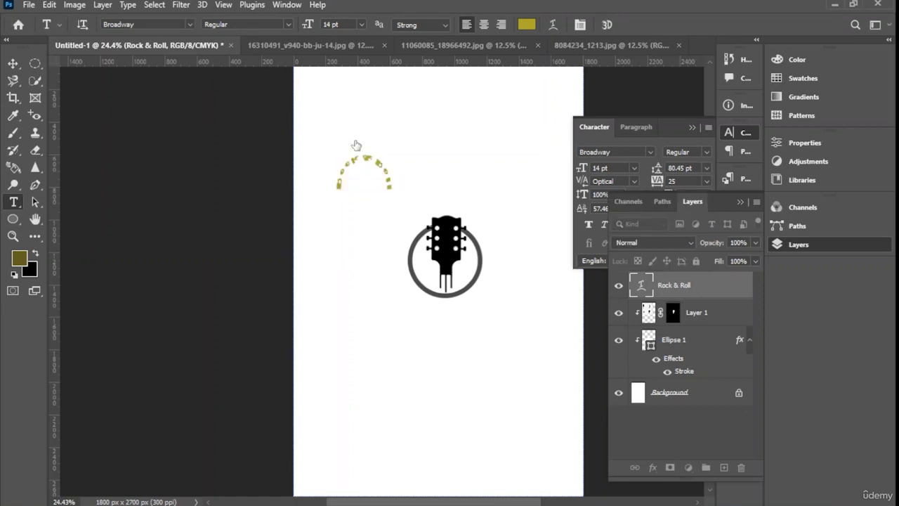
left_click(13, 63)
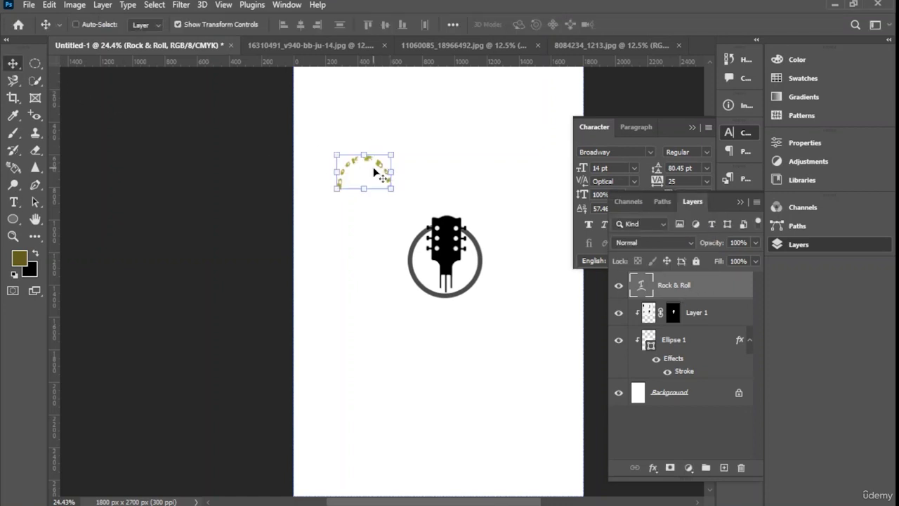
left_click_drag(375, 173, 454, 220)
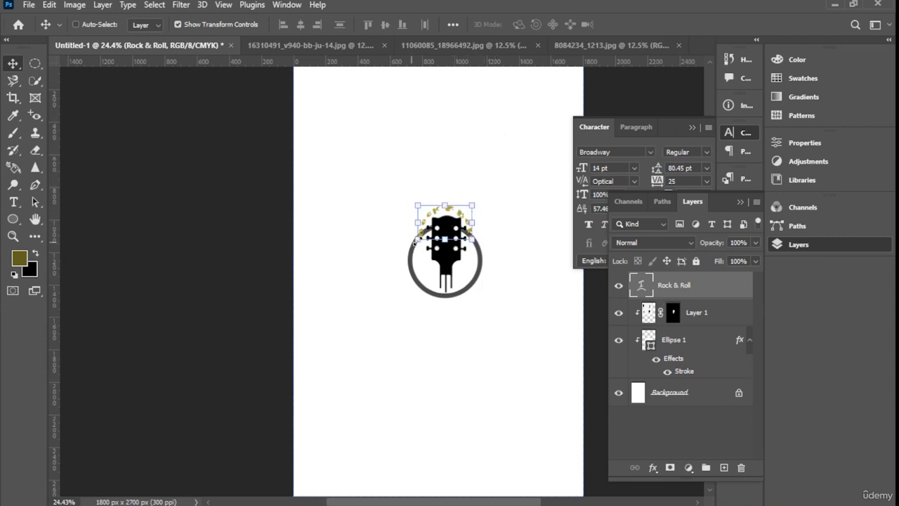
Reduce the bend of the Rock & Roll text's Arc warp to +52%
key("t")
key("Return")
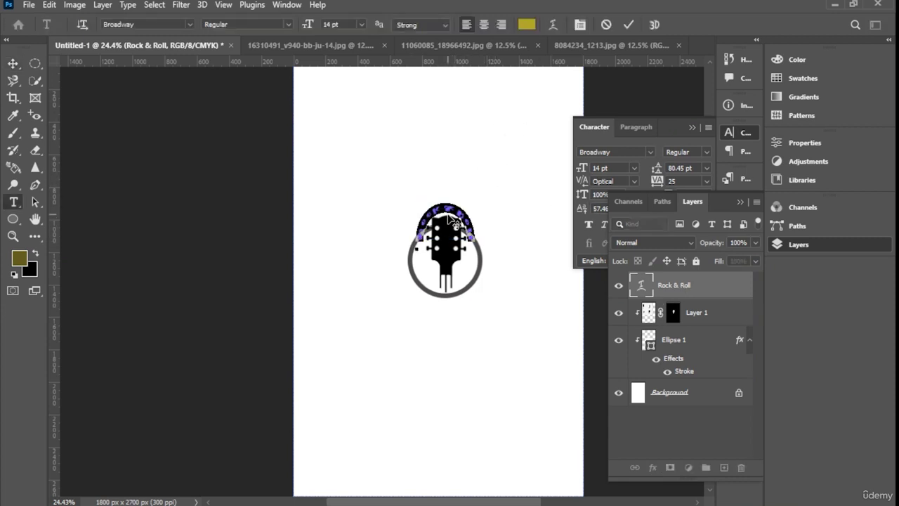
left_click(553, 25)
left_click_drag(238, 342, 222, 343)
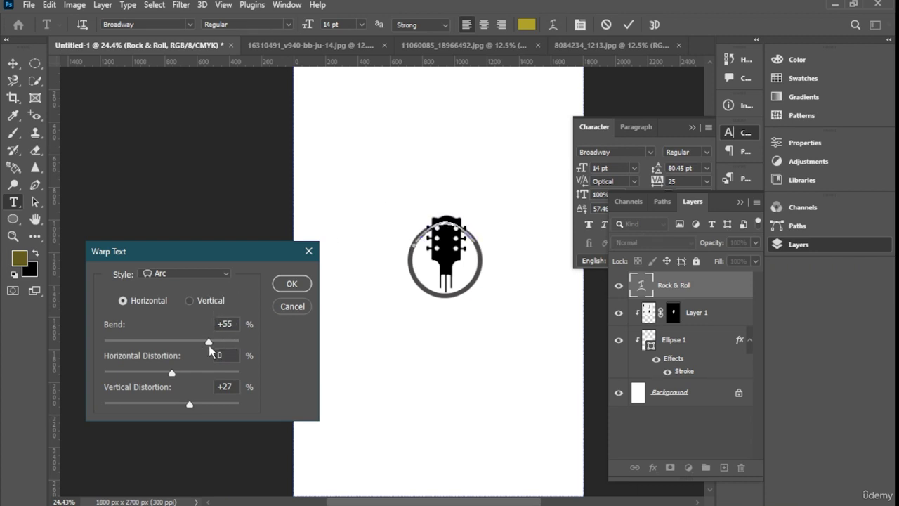
left_click_drag(209, 345, 207, 346)
left_click(294, 283)
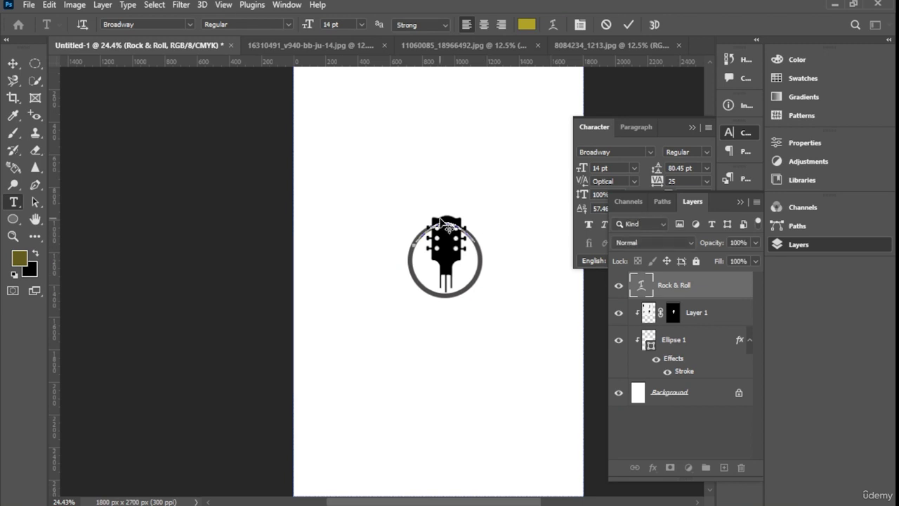
Select all of the arched Rock & Roll text and set its font size to 16 pt
scroll(441, 223, "up", 4)
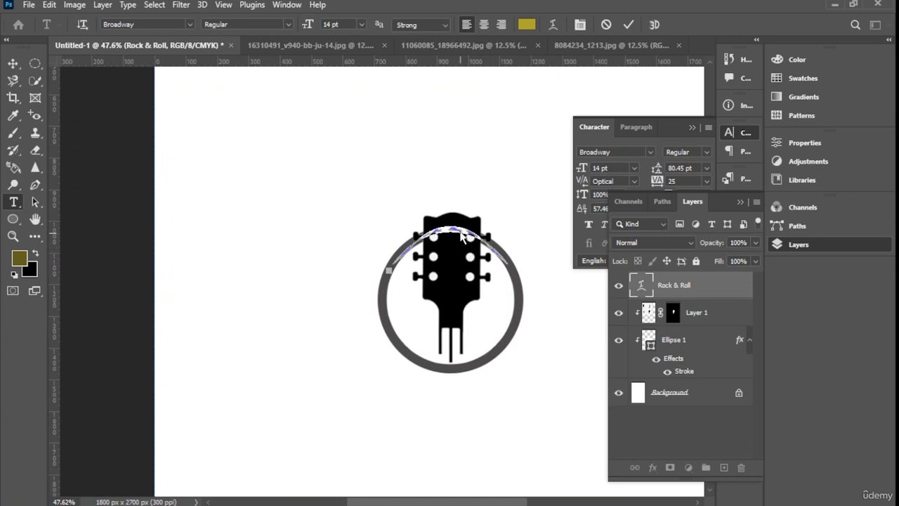
key("ctrl")
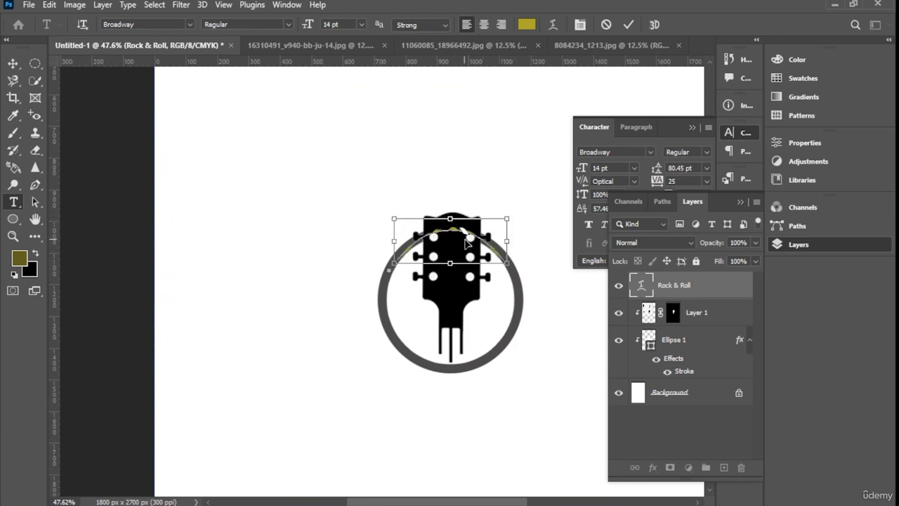
key("ctrl+t")
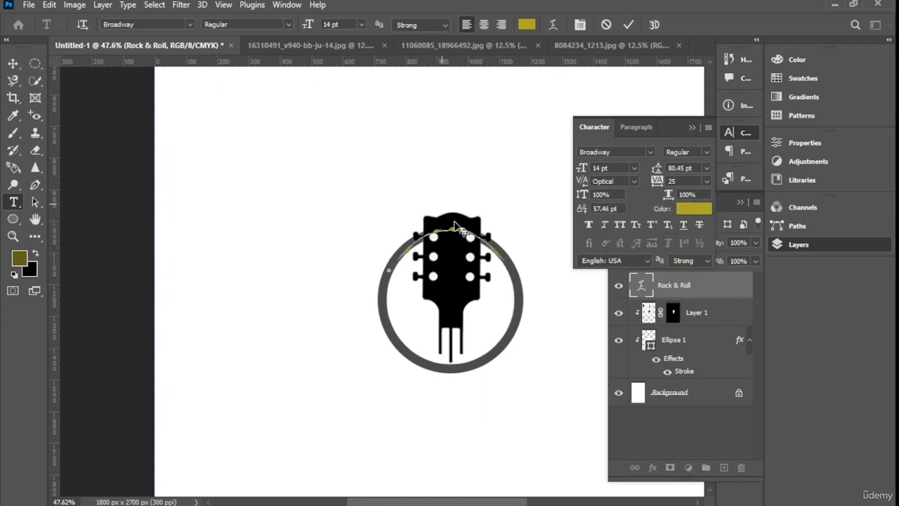
key("ctrl+a")
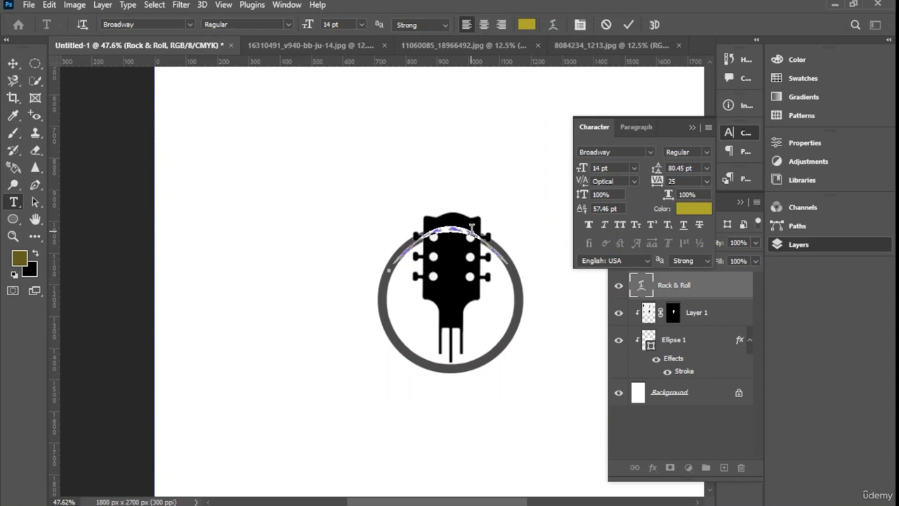
left_click(361, 25)
left_click(346, 124)
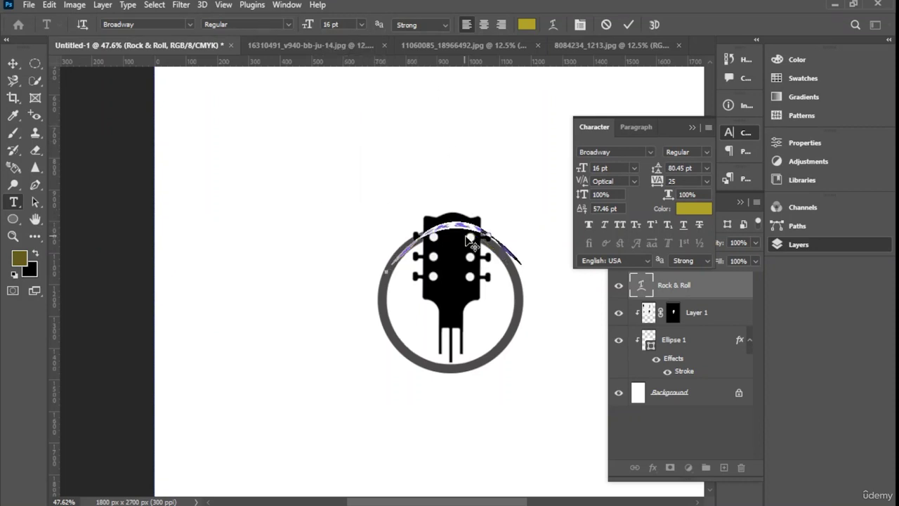
Set the text warp's vertical distortion to -14% and move the Rock & Roll text up so it arches over the headstock
left_click(554, 26)
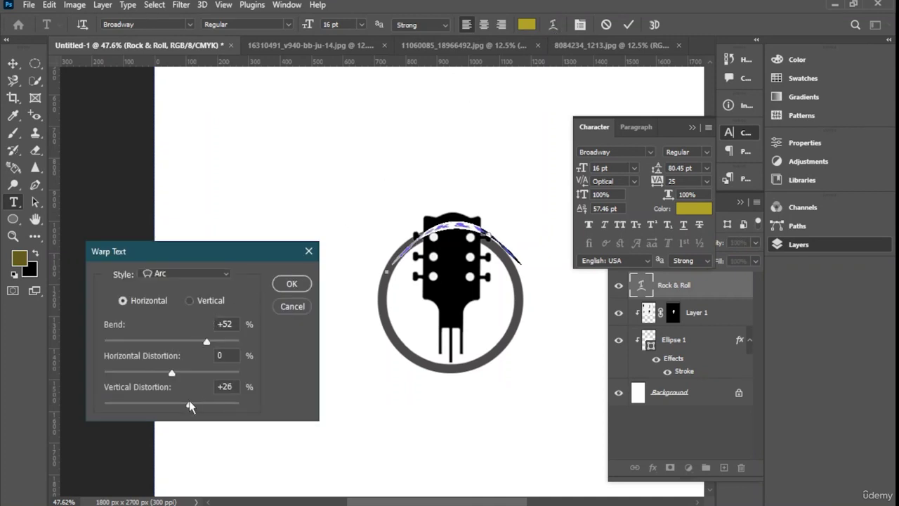
left_click_drag(188, 401, 162, 407)
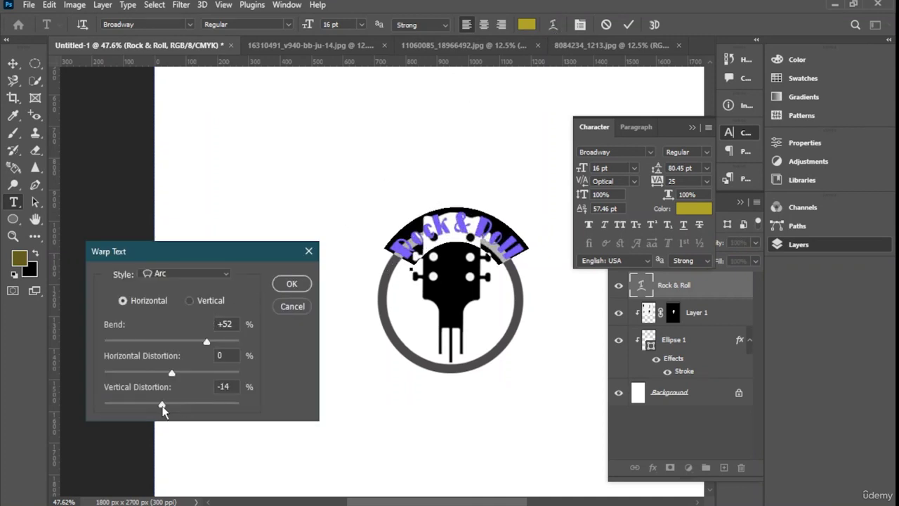
left_click(629, 25)
left_click(291, 284)
key("ctrl+Return")
key("v")
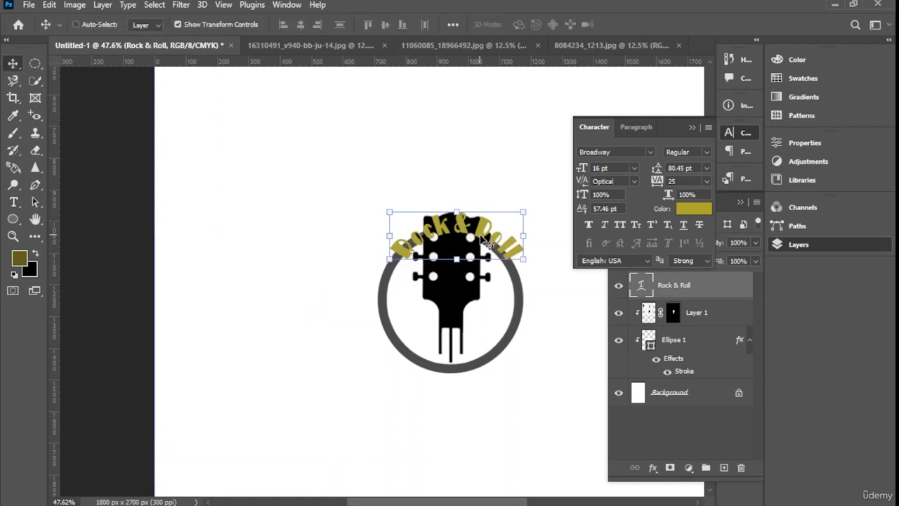
left_click_drag(468, 241, 475, 219)
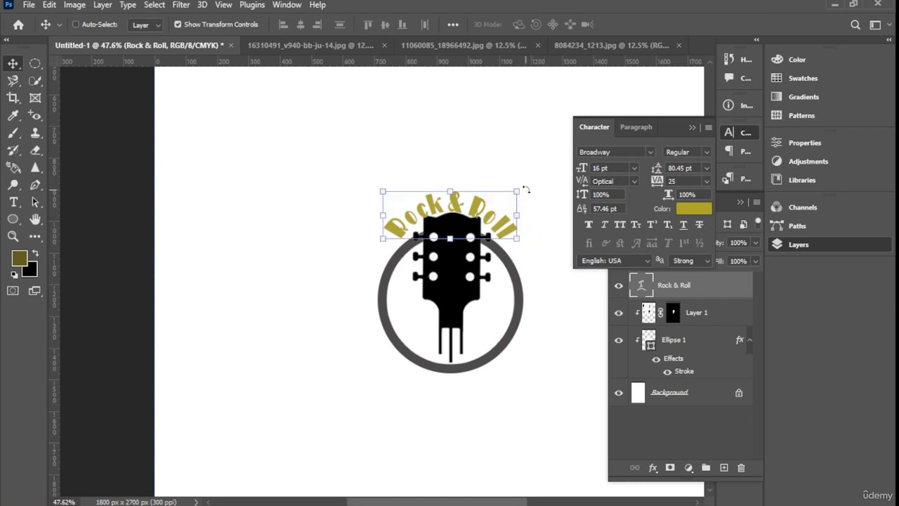
right_click(702, 288)
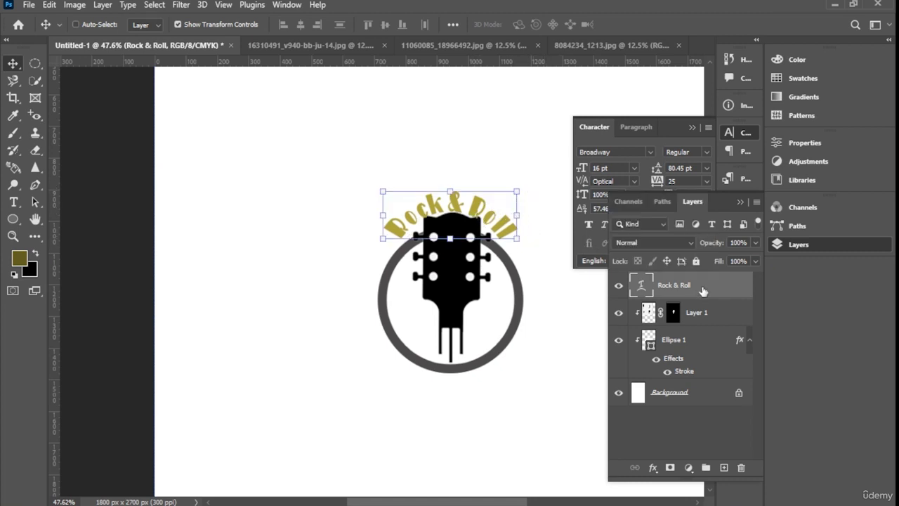
left_click(711, 18)
left_click(111, 246)
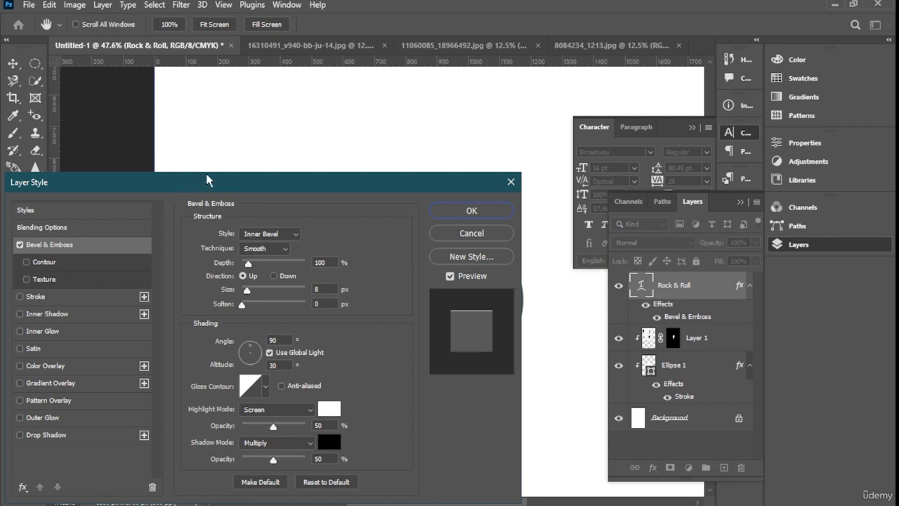
left_click_drag(407, 182, 291, 273)
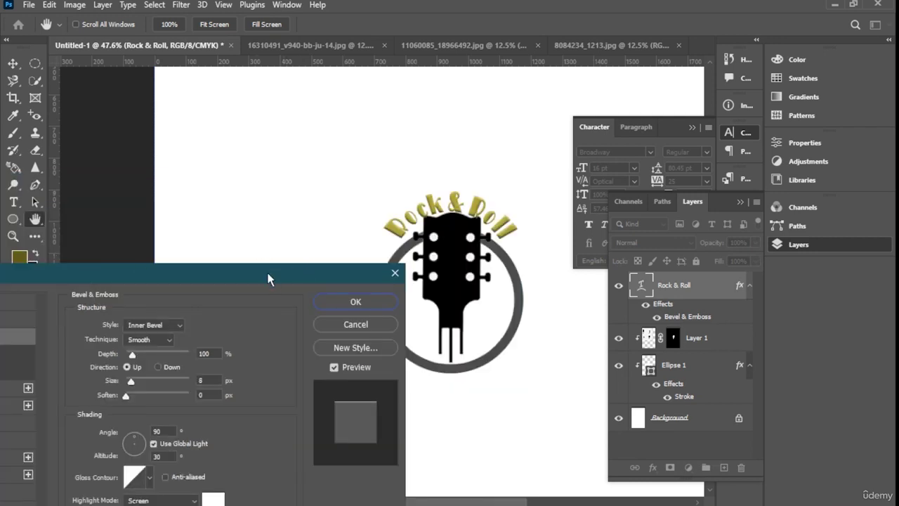
left_click_drag(211, 277, 204, 136)
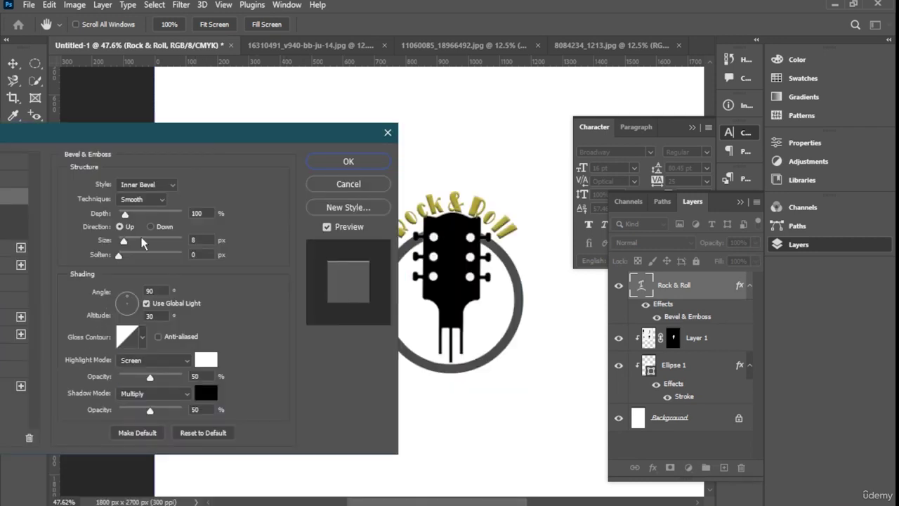
left_click(387, 132)
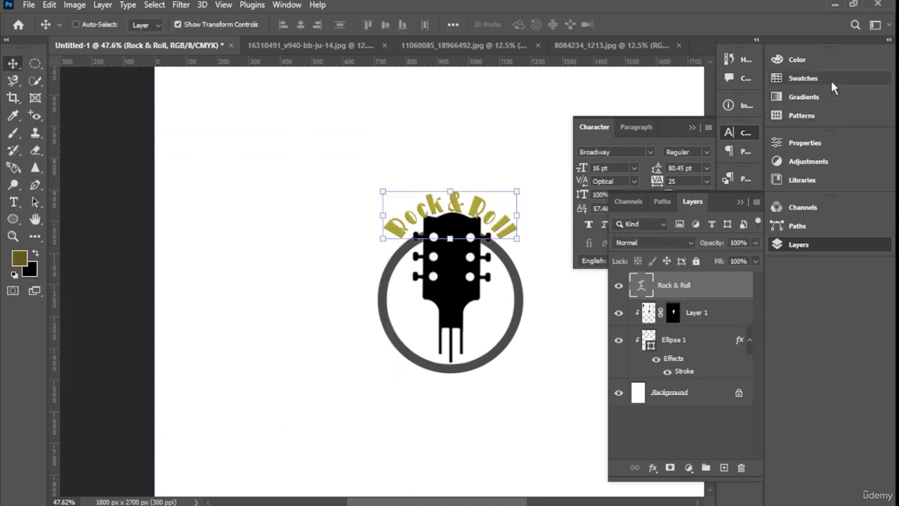
Change the Rock & Roll text colour to a pale beige
left_click(831, 146)
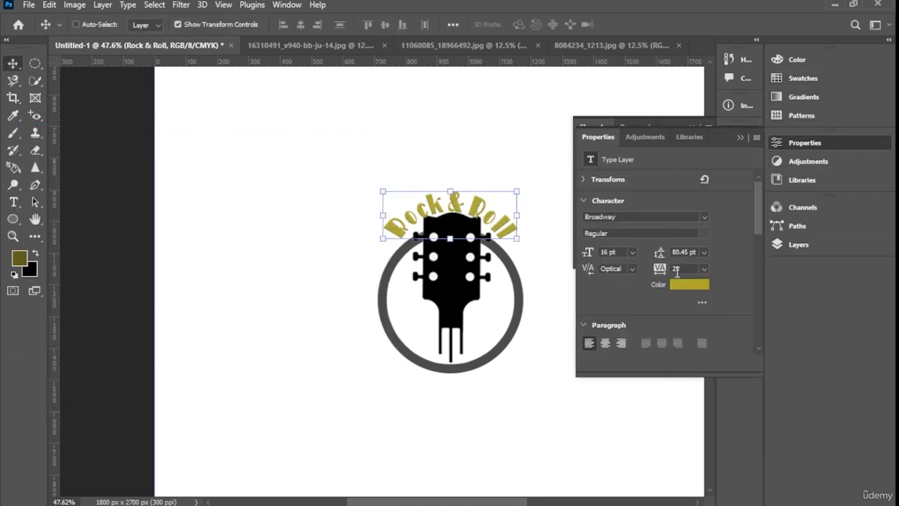
left_click(688, 283)
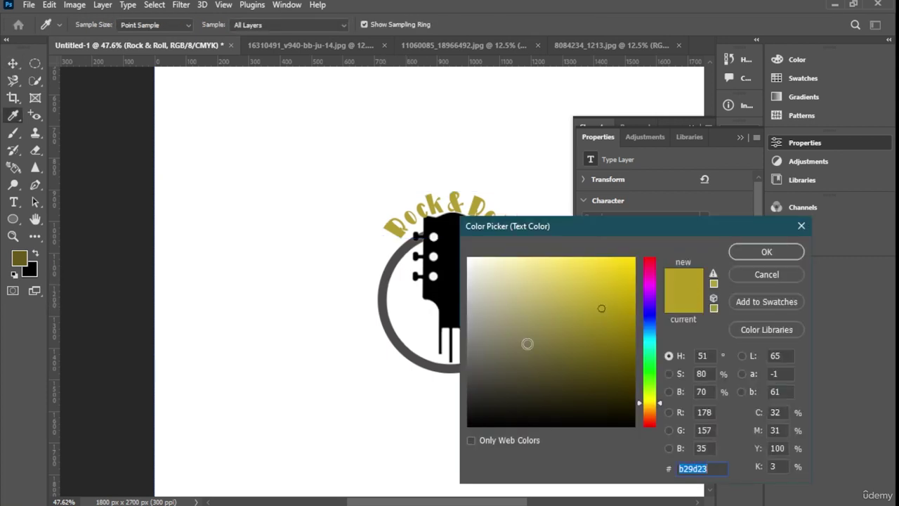
left_click(491, 279)
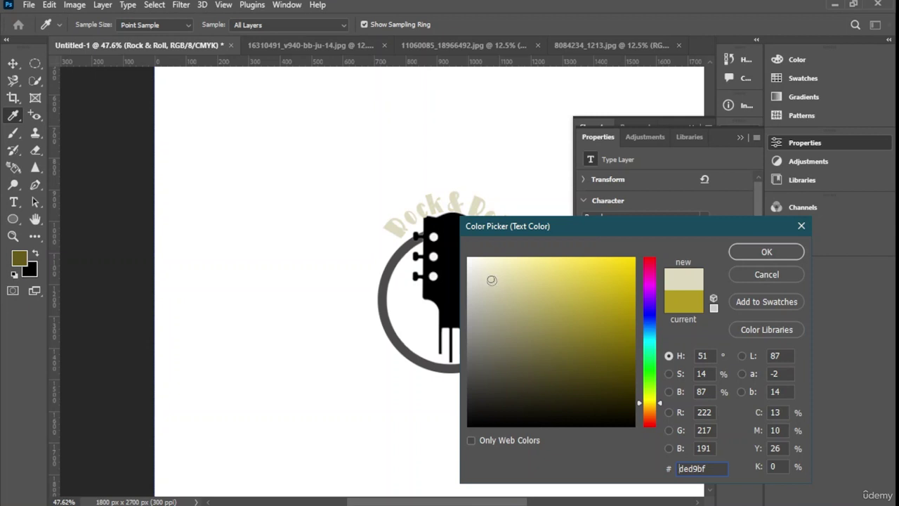
mouse_move(572, 361)
left_mouse_down()
mouse_move(612, 392)
mouse_move(578, 349)
left_mouse_up()
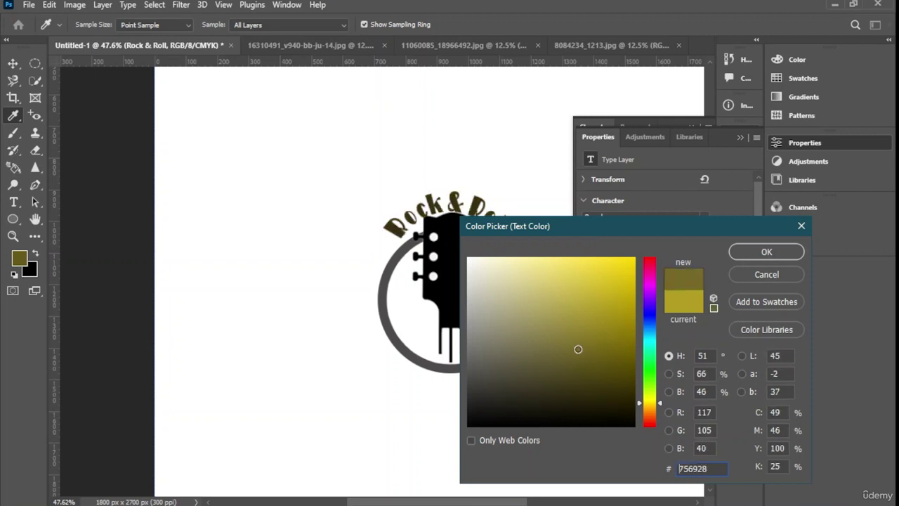
mouse_move(496, 303)
left_mouse_down()
mouse_move(490, 275)
mouse_move(503, 288)
left_mouse_up()
left_click(771, 257)
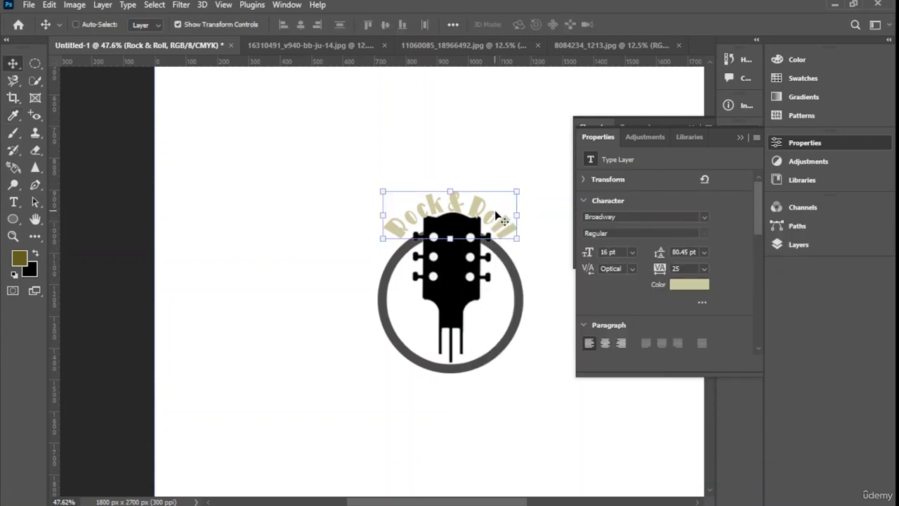
left_click(815, 143)
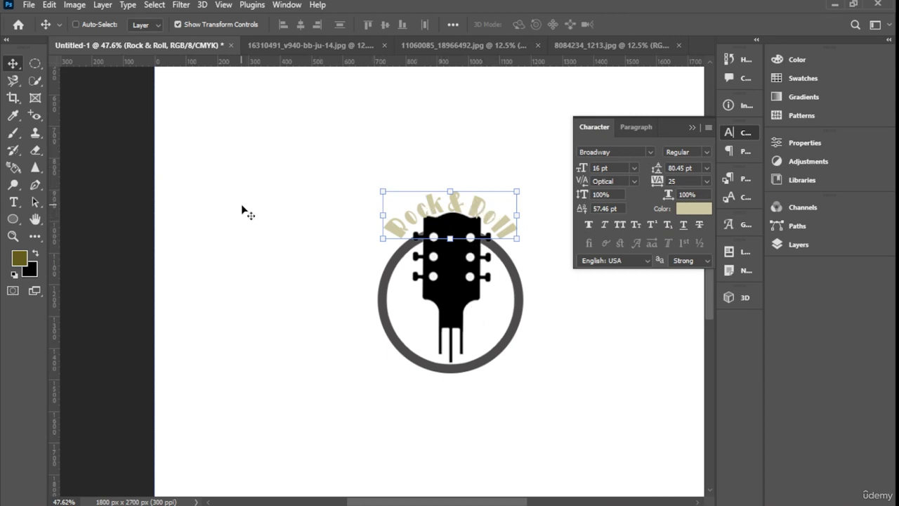
Draw a 590 x 590 px olive-yellow circle and move it over the guitar emblem and its text
left_click(13, 219)
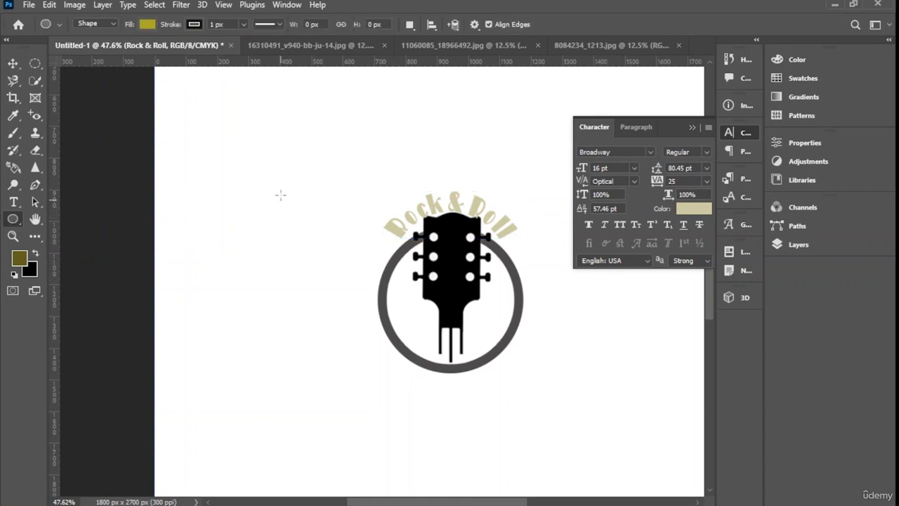
left_click_drag(310, 190, 564, 361)
scroll(532, 363, "down", 3)
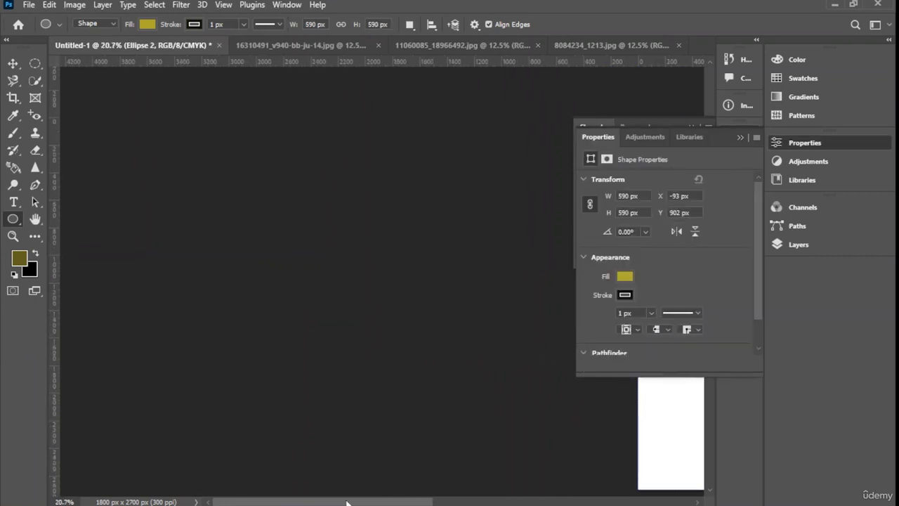
left_click_drag(360, 503, 483, 502)
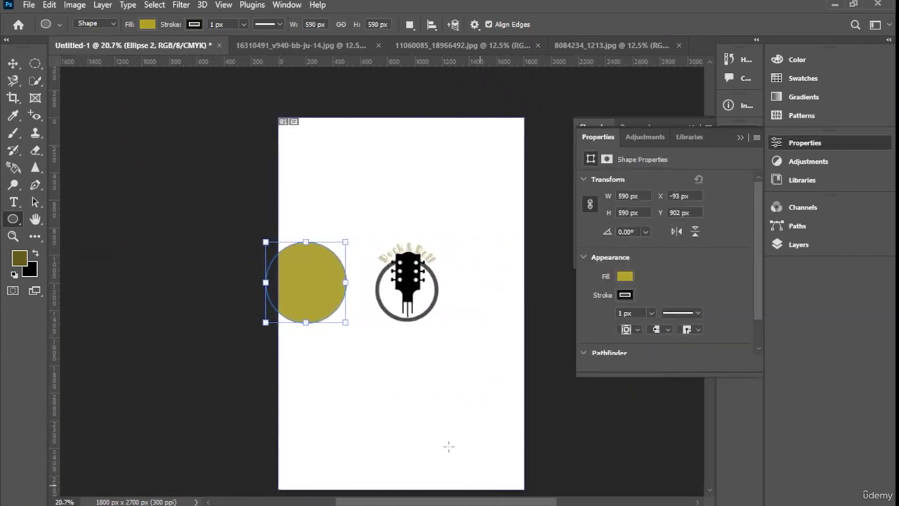
key("v")
left_click_drag(304, 278, 403, 273)
Try an opacity of about 24% on the olive-yellow circle and restore it to 100%
left_click(795, 247)
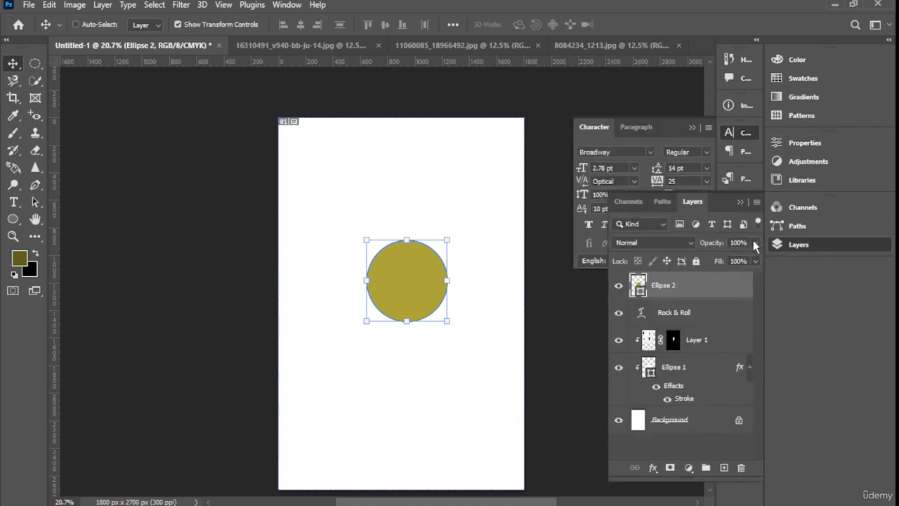
left_click_drag(711, 260, 710, 261)
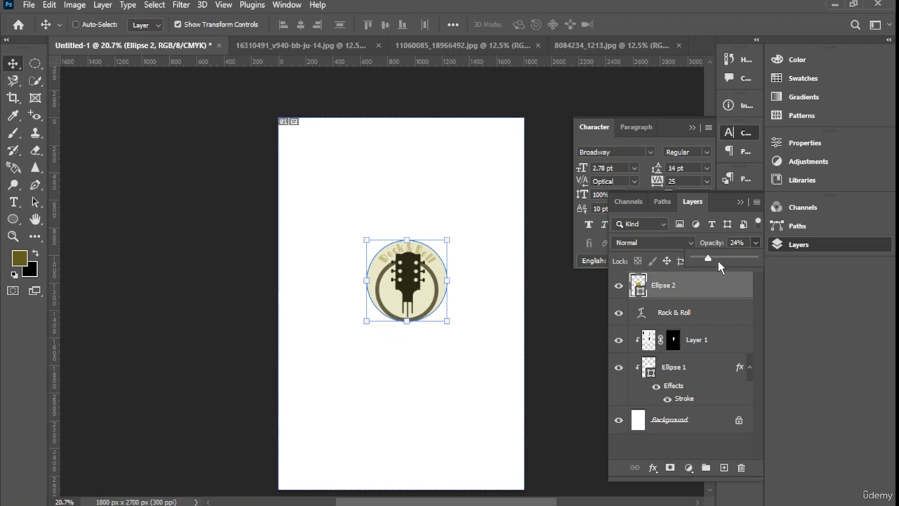
left_click_drag(718, 261, 795, 250)
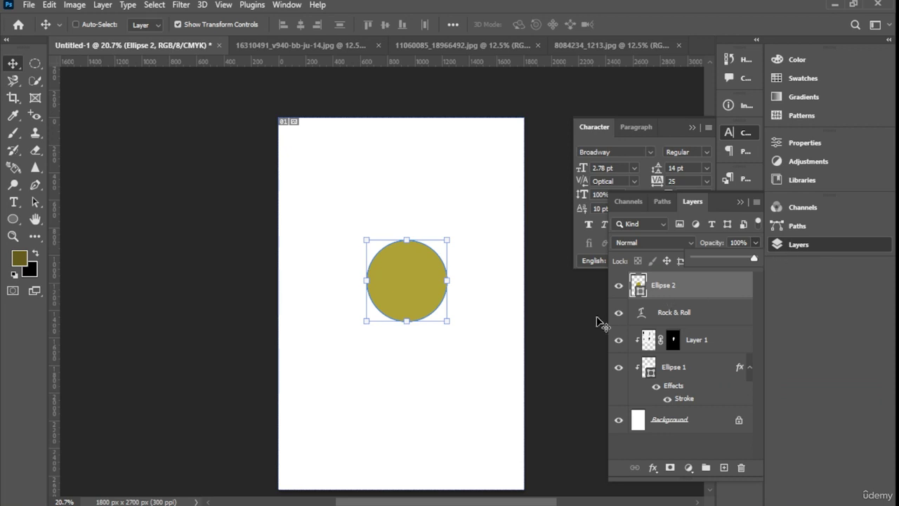
right_click(680, 289)
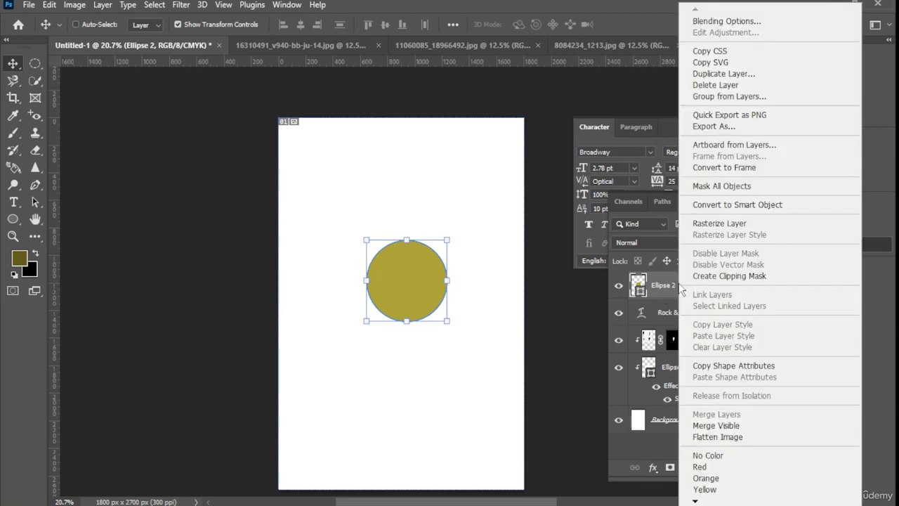
left_click(669, 289)
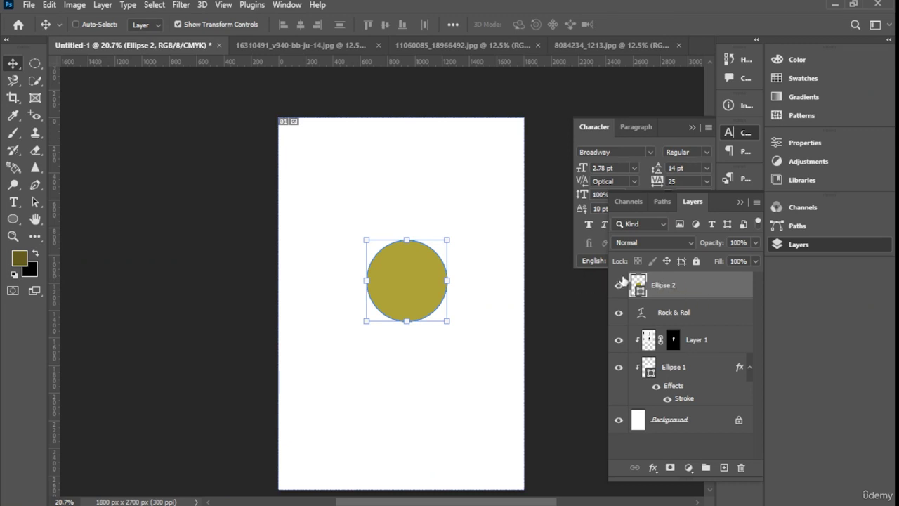
left_click(800, 245)
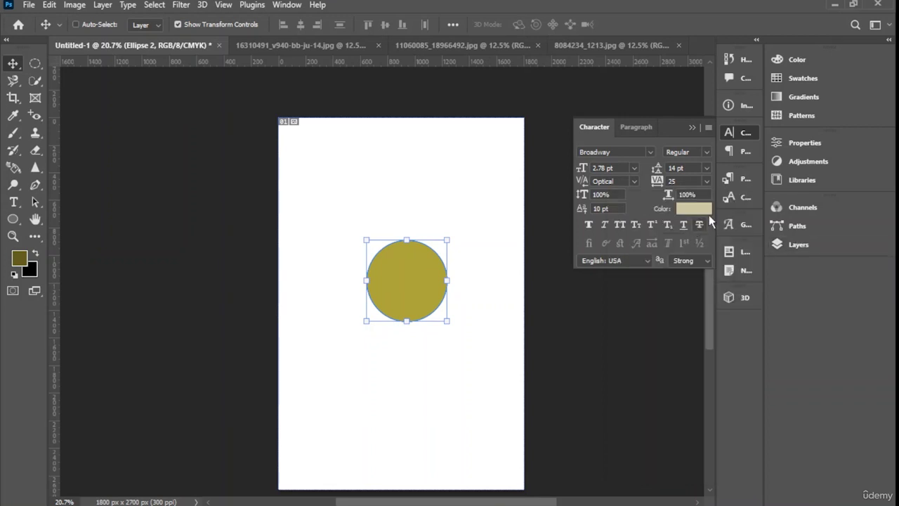
left_click(784, 243)
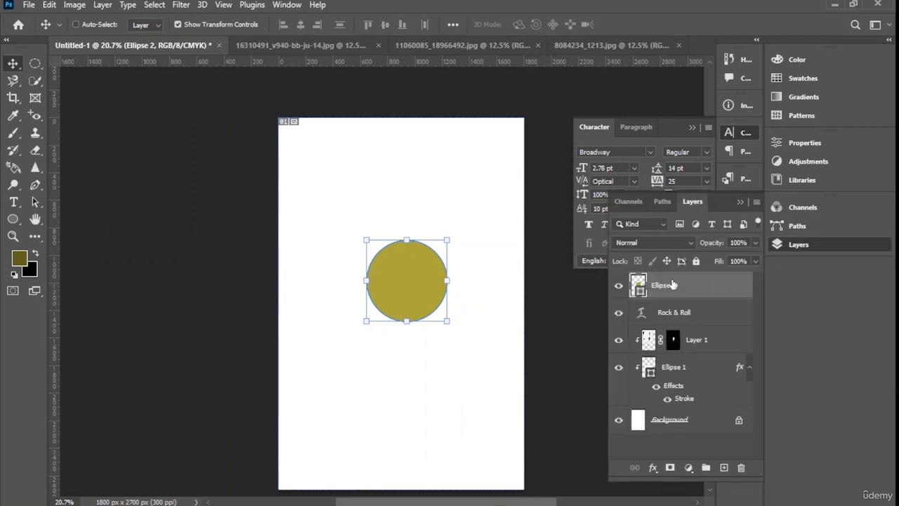
Set the foreground colour to a near-white cream
left_click(837, 62)
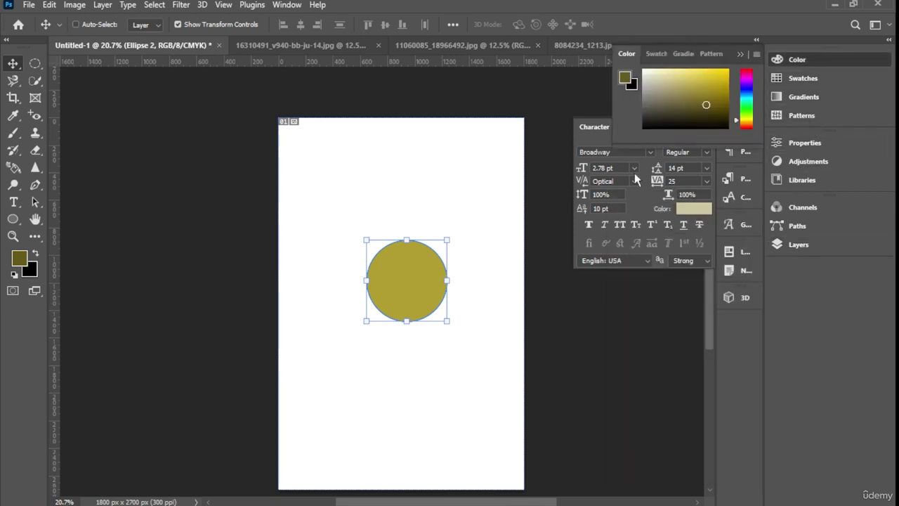
left_click_drag(649, 112, 649, 70)
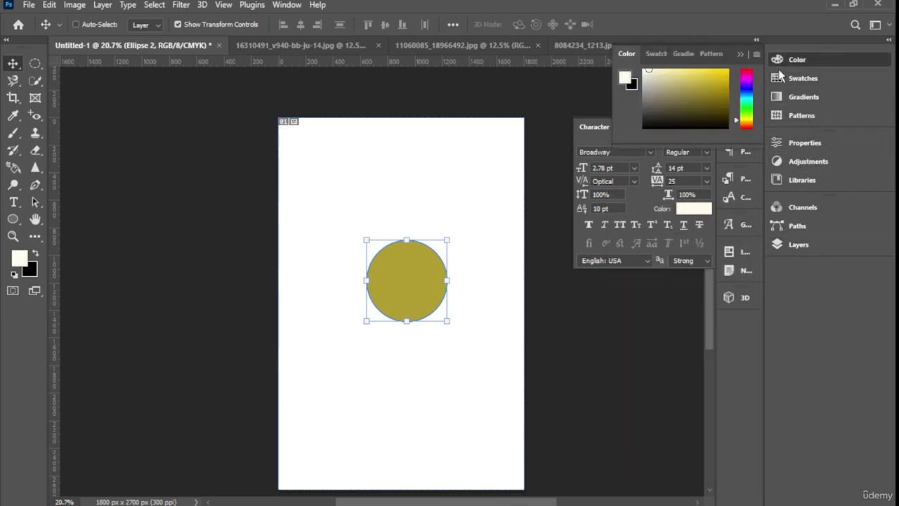
Change the fill of the larger circle over the guitar emblem to white
left_click(850, 60)
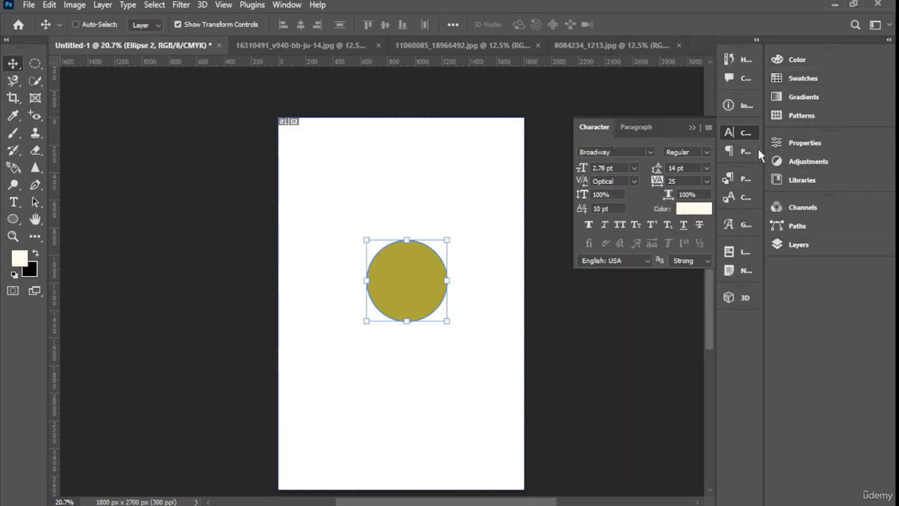
left_click(815, 239)
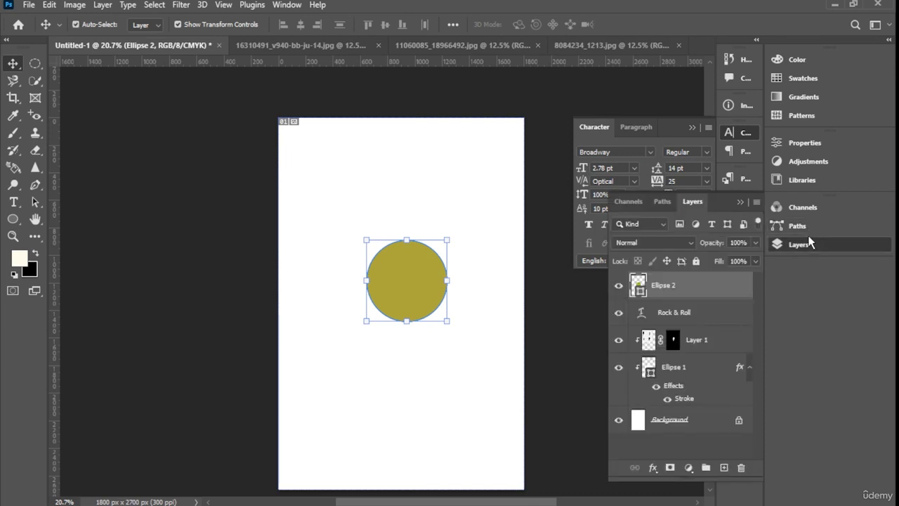
key("ctrl+t")
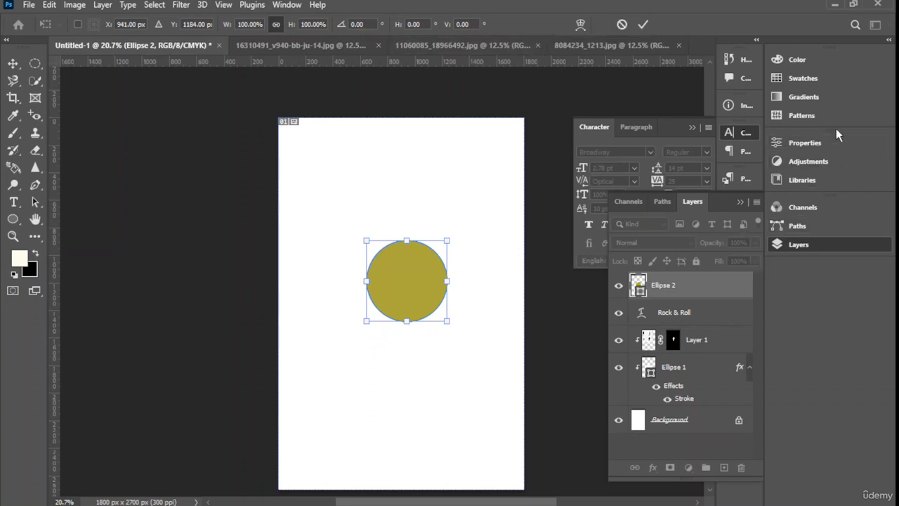
left_click(801, 144)
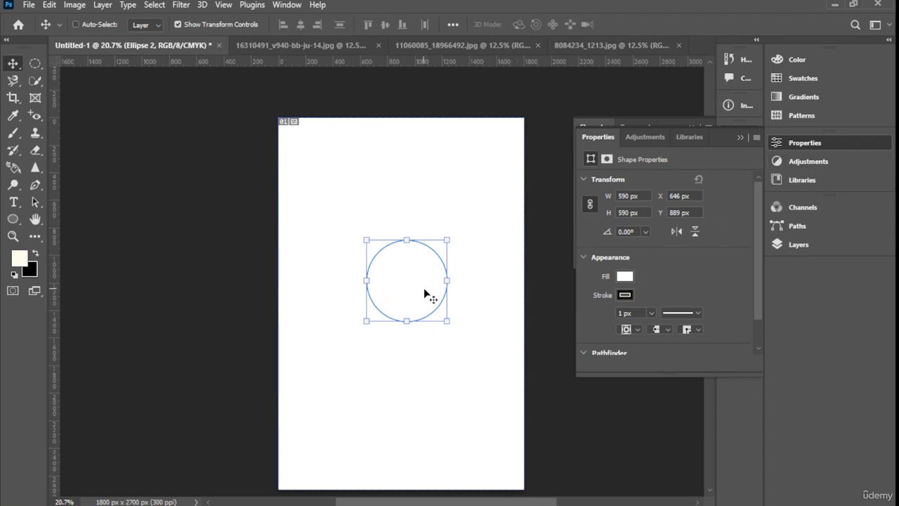
Move the Ellipse 2 layer beneath Ellipse 1, directly above the Background layer
left_click(824, 243)
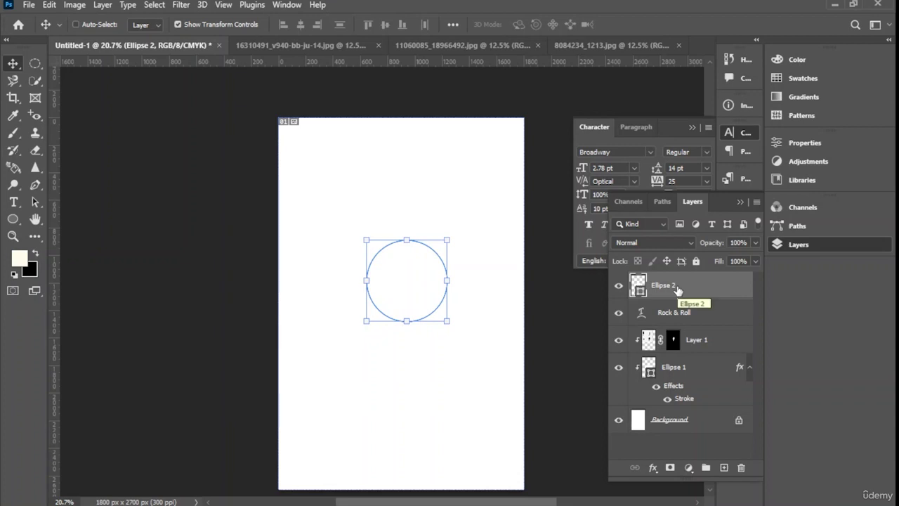
left_click_drag(676, 288, 687, 395)
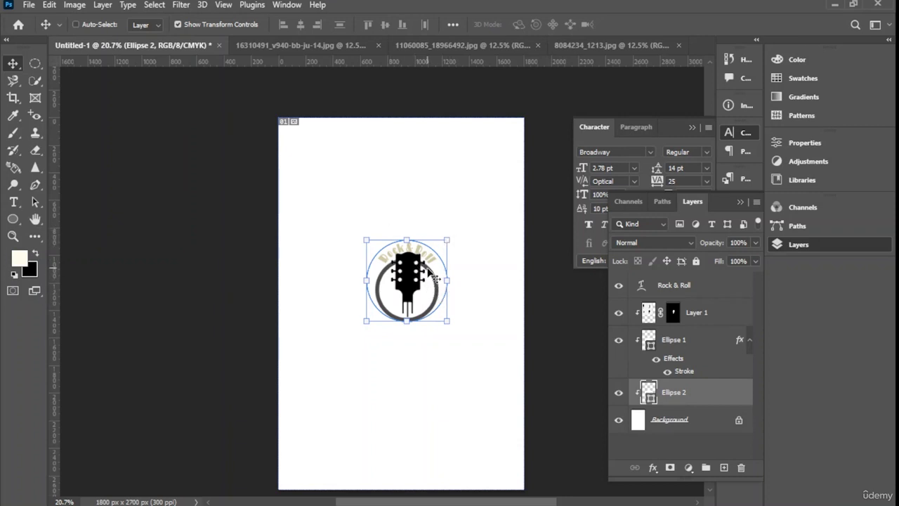
double_click(679, 393)
left_click(729, 398)
Fill the Ellipse 2 circle with the medium grey from the recently used colours
key("ctrl+t")
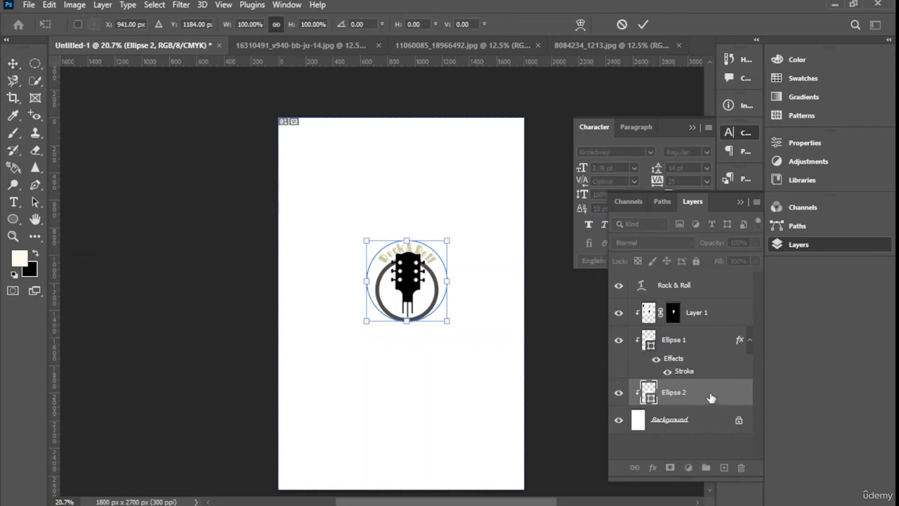
left_click(808, 143)
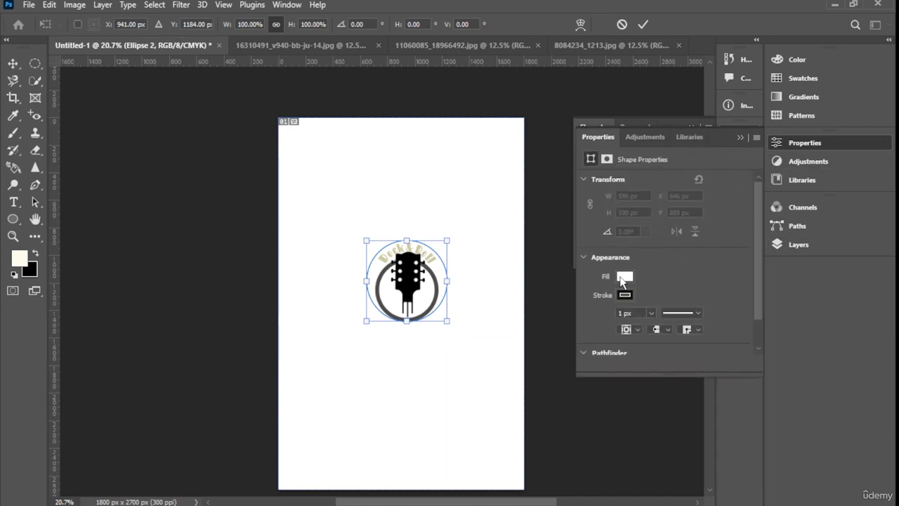
left_click(644, 25)
left_click(625, 276)
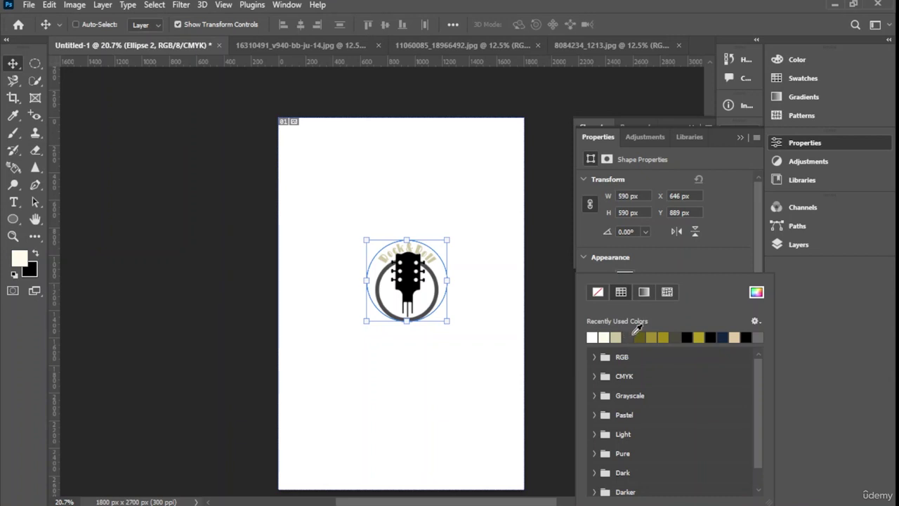
left_click(760, 333)
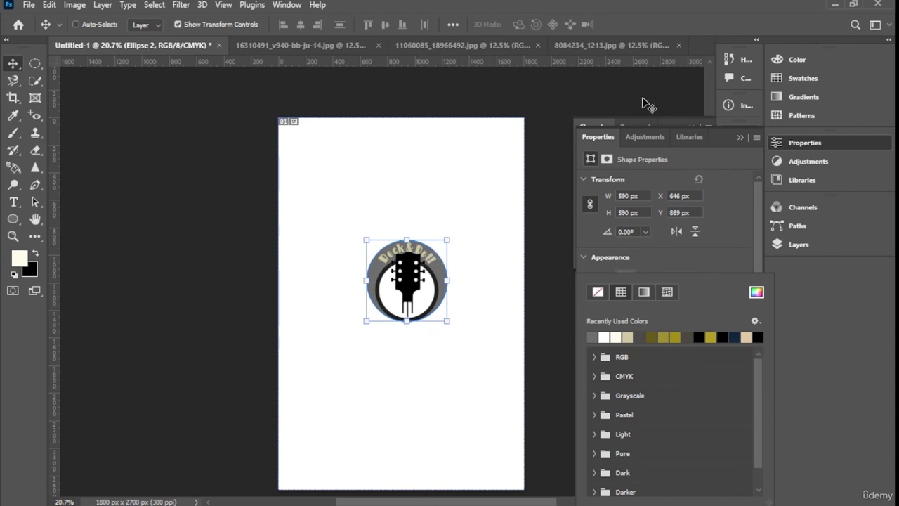
left_click(810, 143)
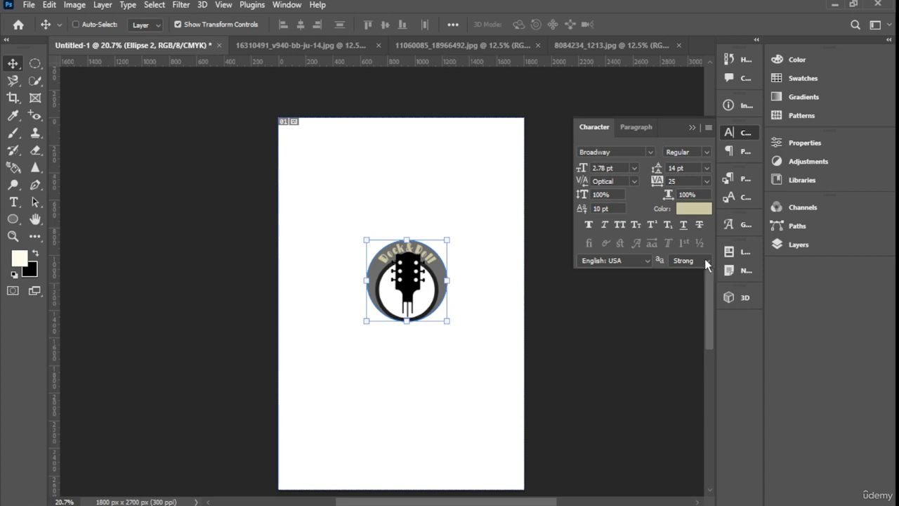
Switch to 11060085_18966492.jpg and begin a Quick Selection of the Music School emblem's dark oval and crossed saxophones
left_click(345, 47)
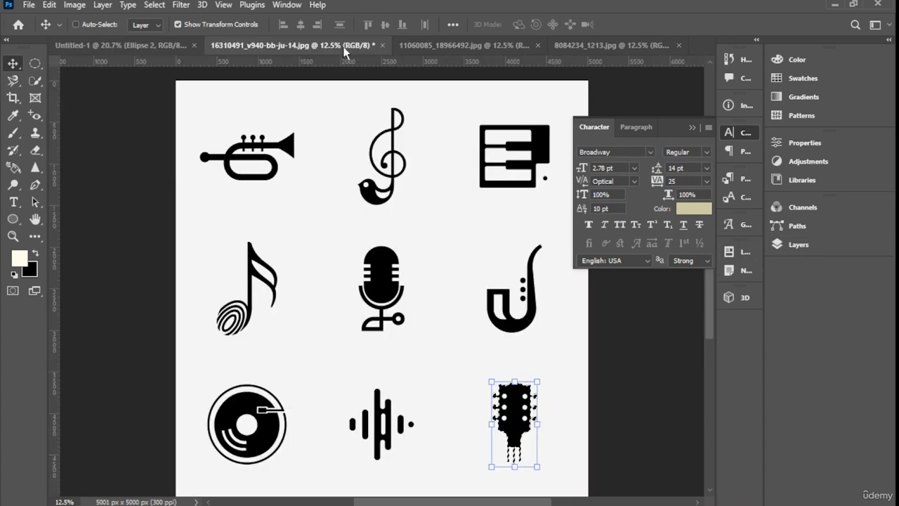
left_click(474, 47)
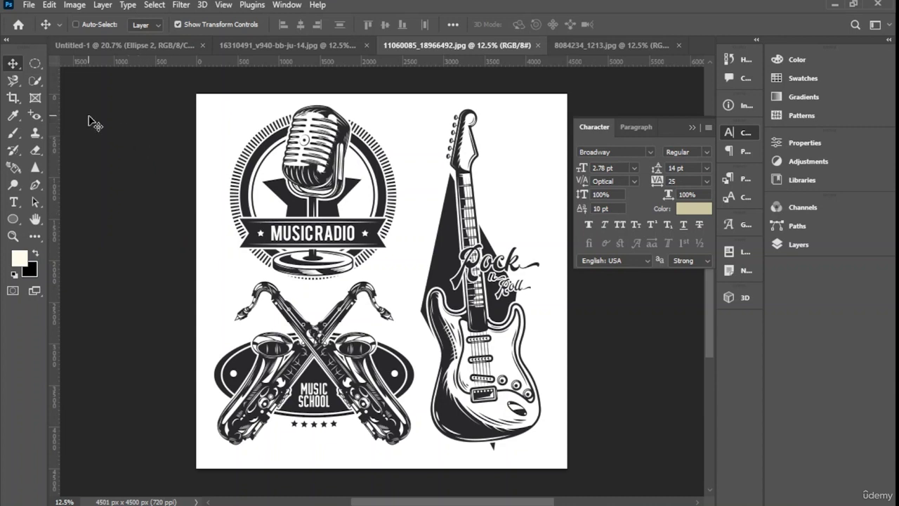
left_click(38, 81)
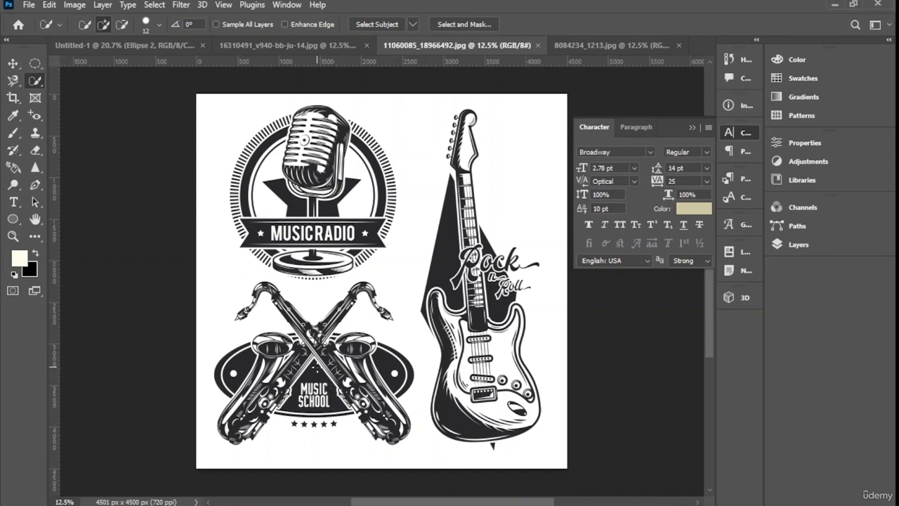
left_click_drag(307, 398, 325, 402)
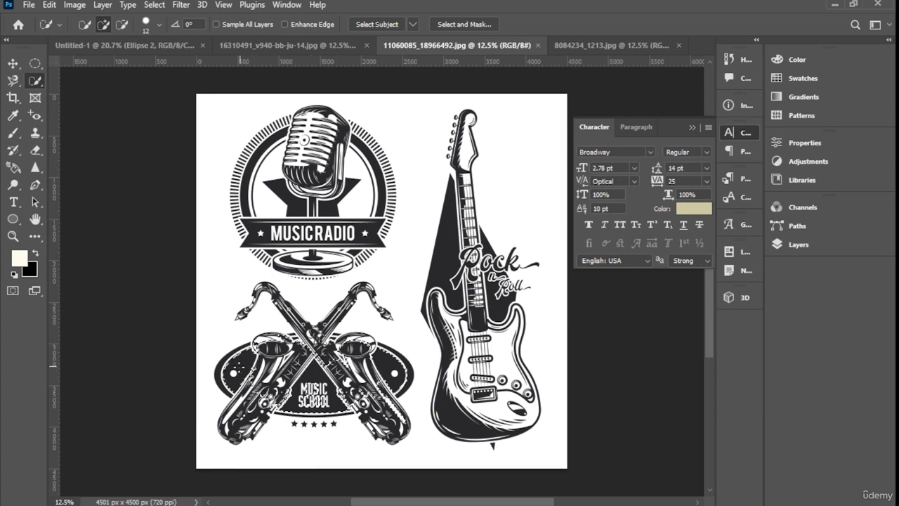
left_click_drag(233, 370, 217, 365)
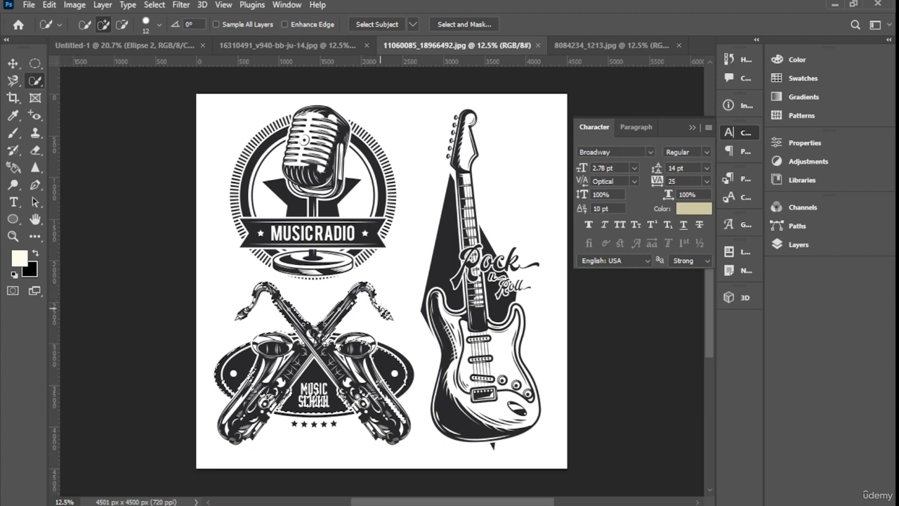
left_click_drag(384, 312, 387, 313)
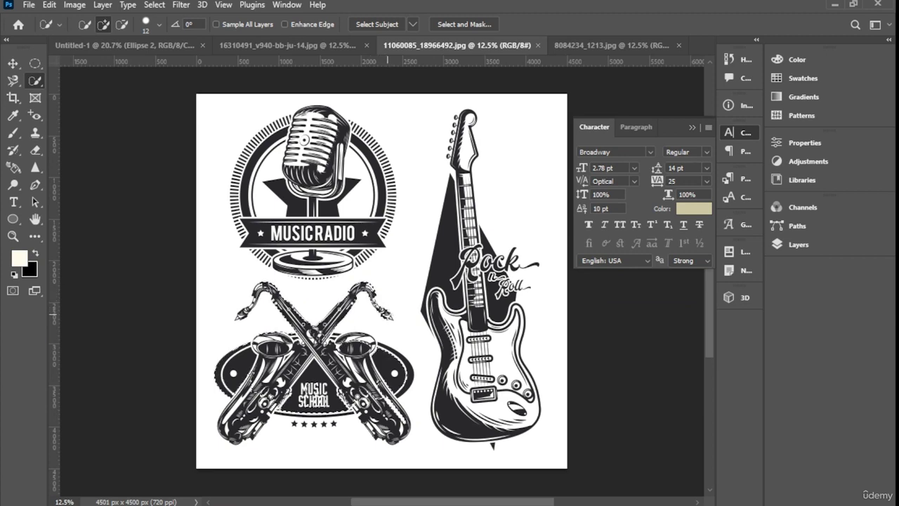
Extend the selection over both saxophones' necks and mouthpieces and down the body of the left saxophone
scroll(353, 308, "up", 5)
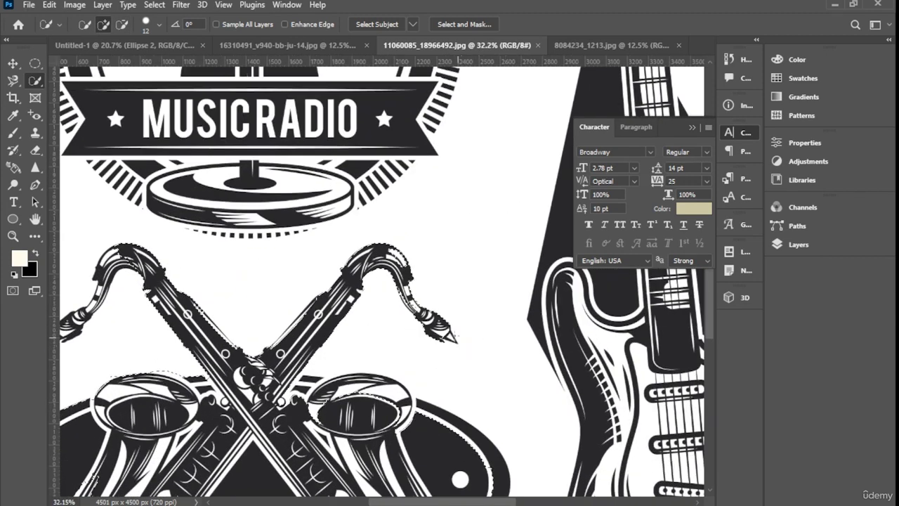
left_click_drag(453, 337, 419, 314)
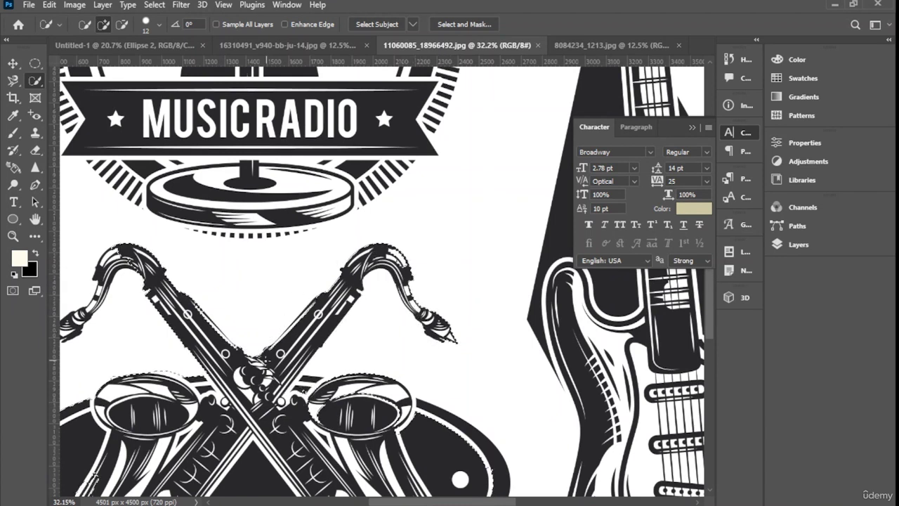
left_click_drag(120, 253, 104, 261)
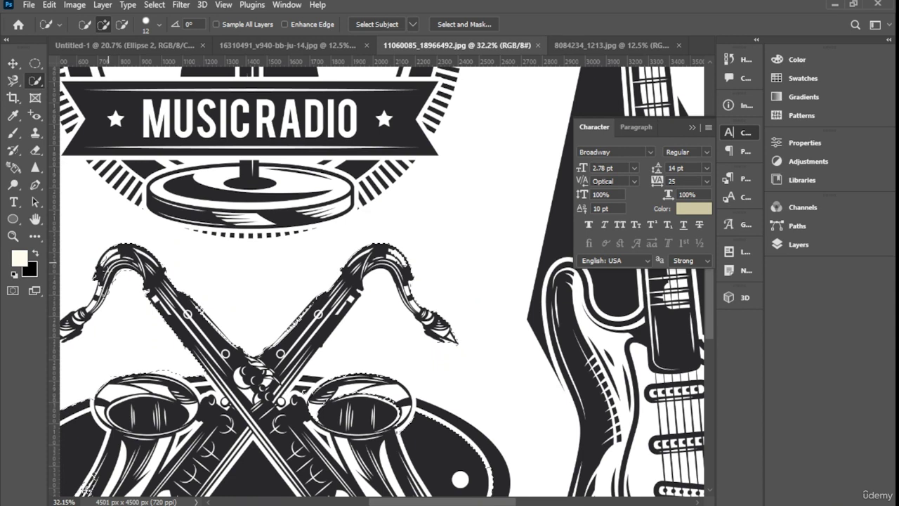
left_click(102, 256)
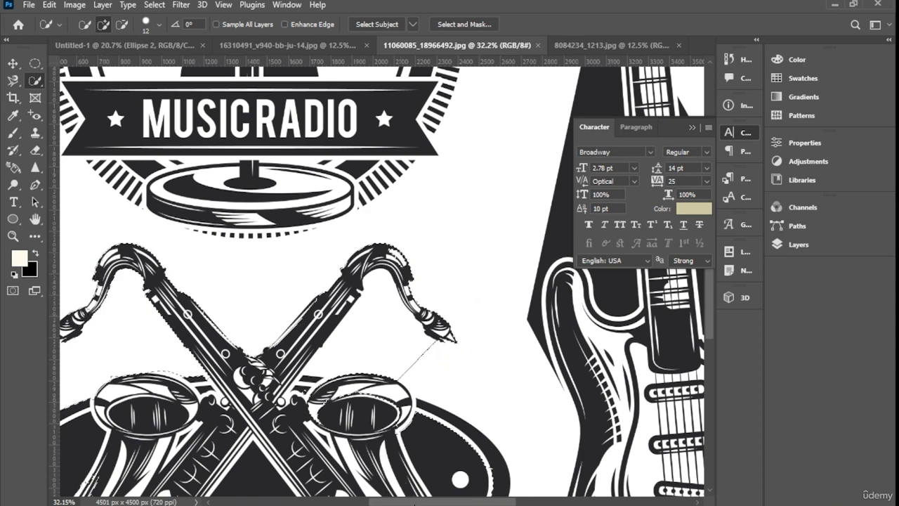
scroll(78, 324, "left", 2)
scroll(177, 360, "left", 1)
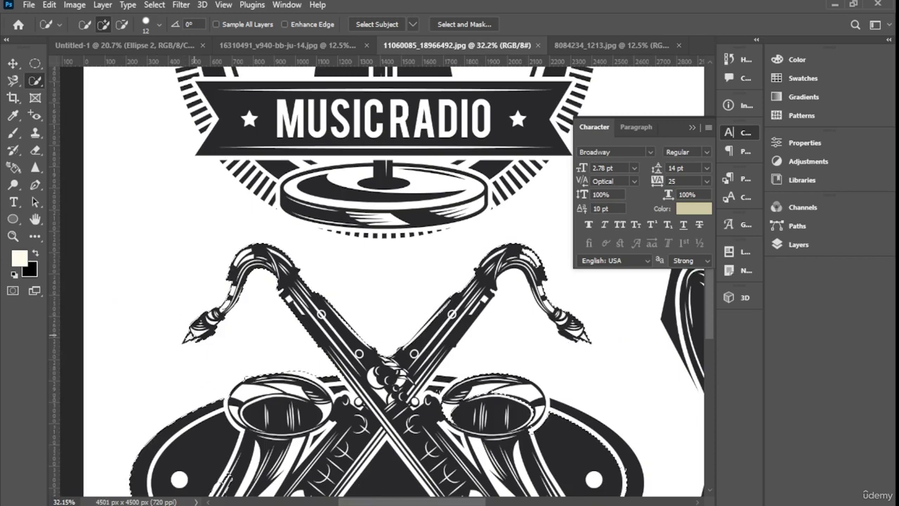
left_click_drag(195, 338, 224, 316)
scroll(264, 349, "down", 3)
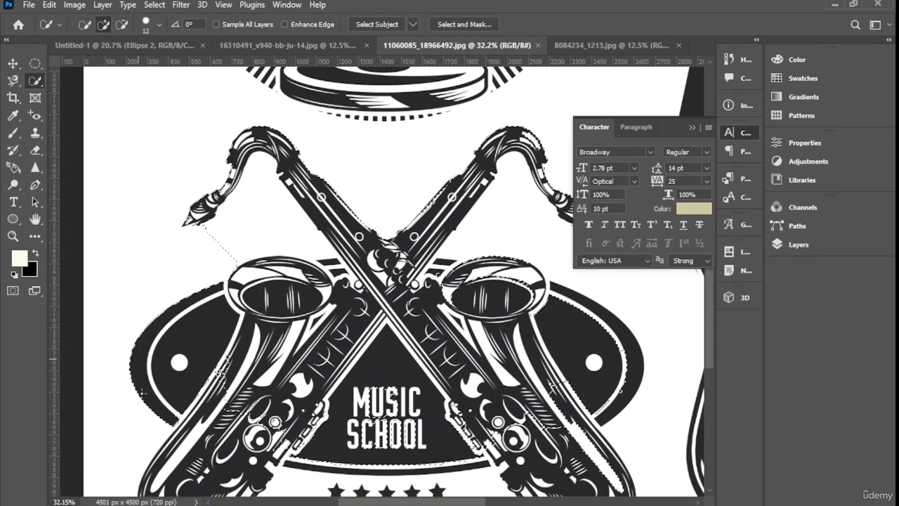
scroll(239, 399, "down", 1)
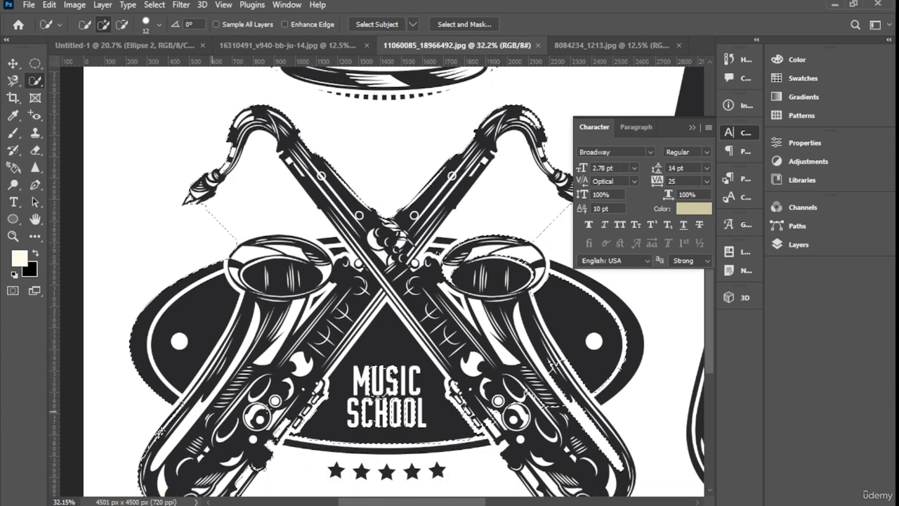
scroll(228, 406, "down", 2)
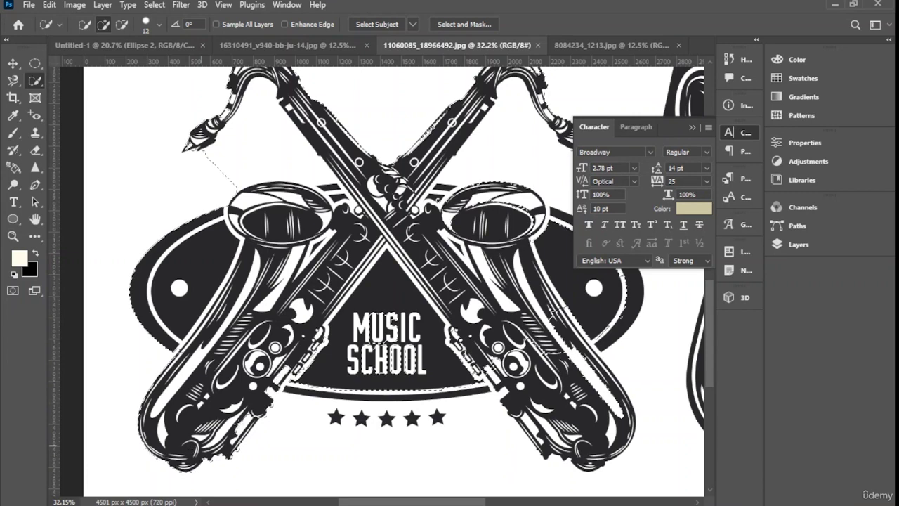
Try filling the saxophone selection with the black background colour, and undo the fill
key("ctrl+BackSpace")
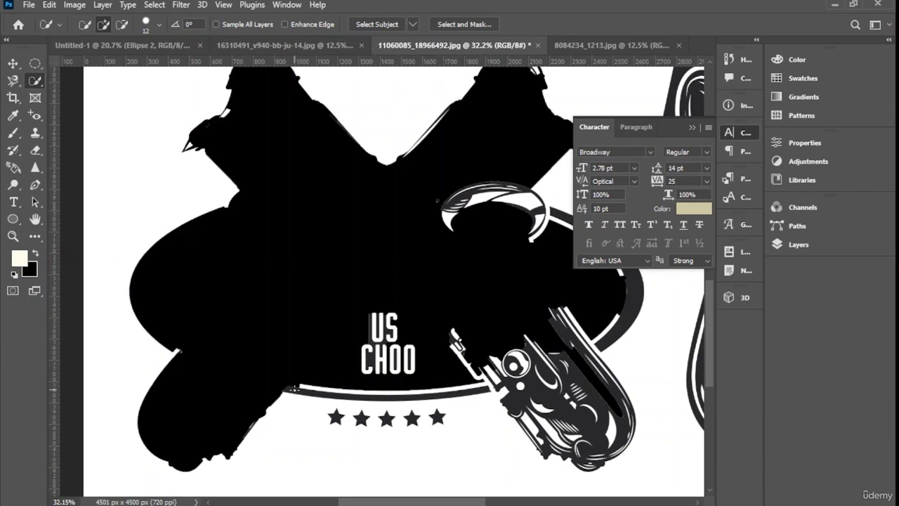
key("ctrl+z")
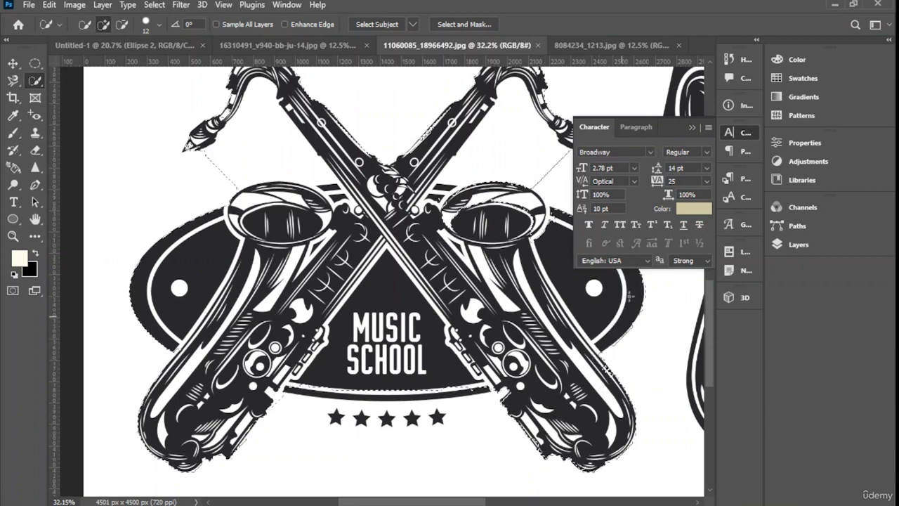
Extend the Music School emblem selection over both saxophones' lower bells and the oval's bottom border
left_click(748, 134)
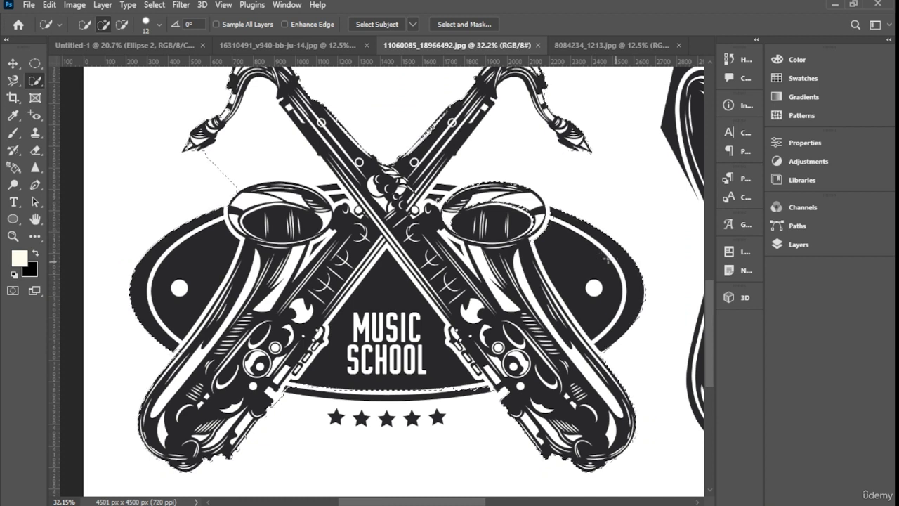
left_click_drag(512, 216, 536, 211)
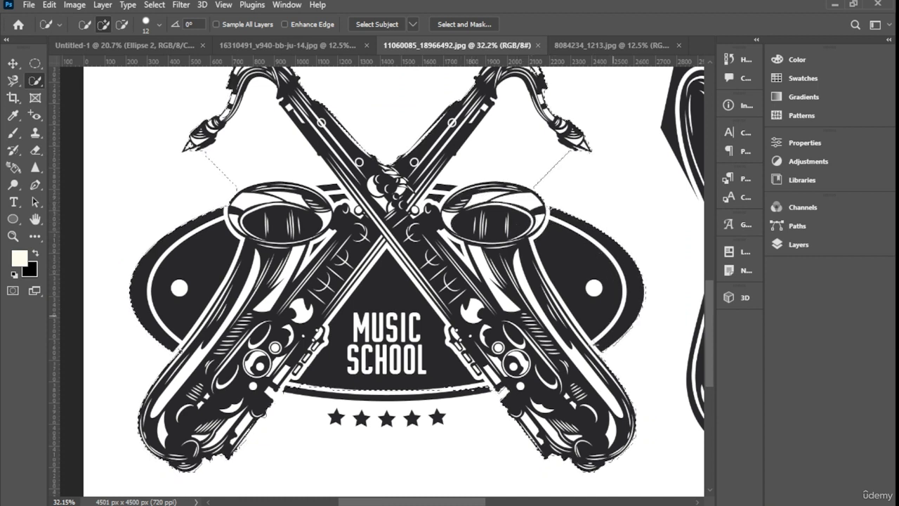
left_click(576, 428)
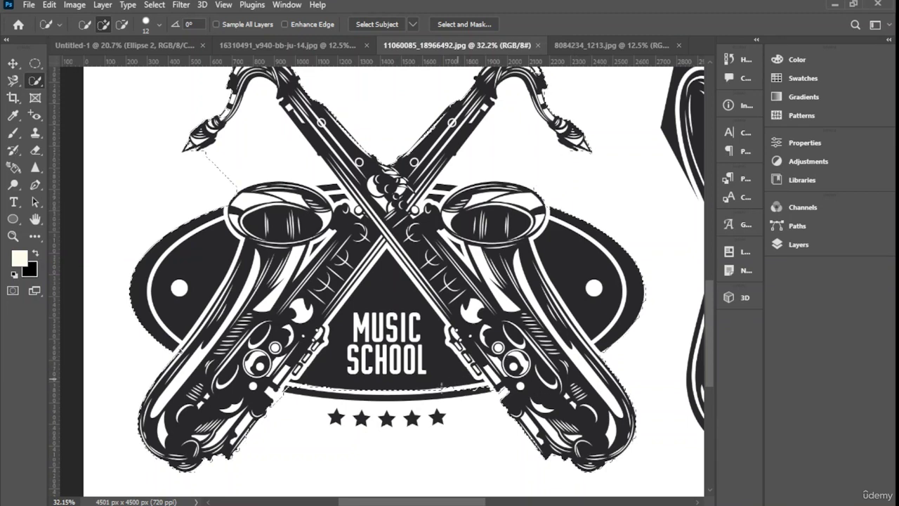
mouse_move(442, 387)
left_mouse_down()
mouse_move(481, 390)
mouse_move(464, 393)
left_mouse_up()
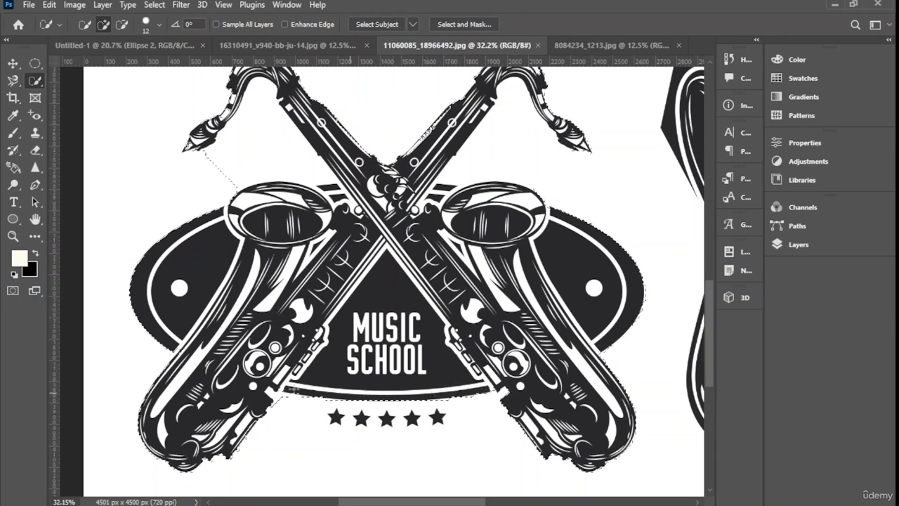
left_click(197, 453)
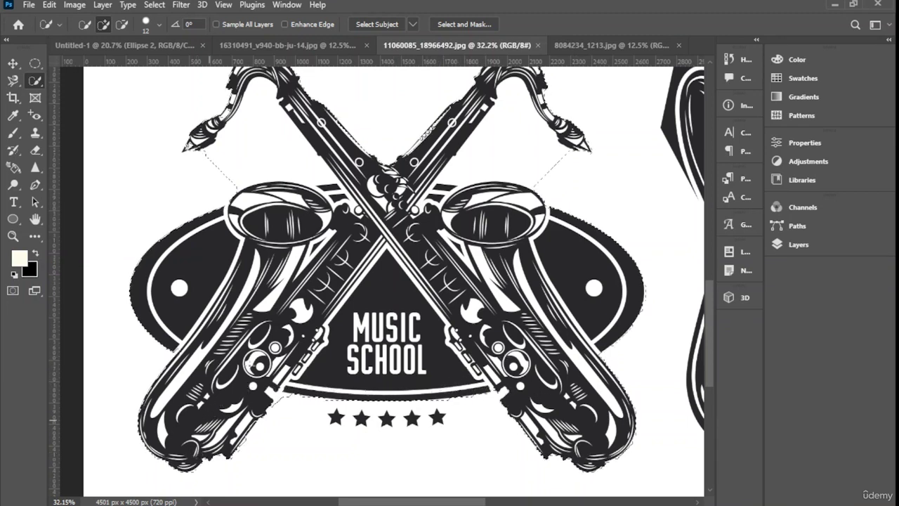
Add the missed edges at the upper-right saxophone body, the left mouthpiece tip and the oval's lower-left junction to the selection
left_click(450, 113)
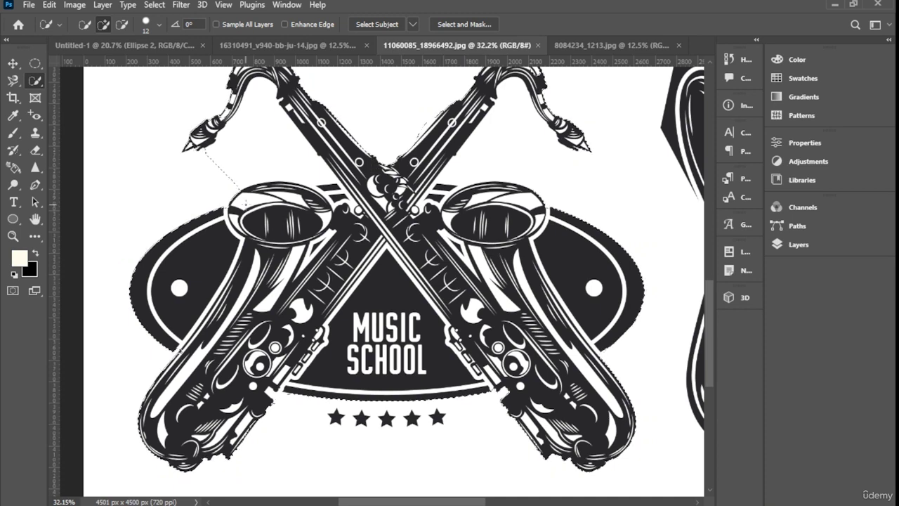
scroll(380, 170, "up", 1)
scroll(235, 124, "up", 1)
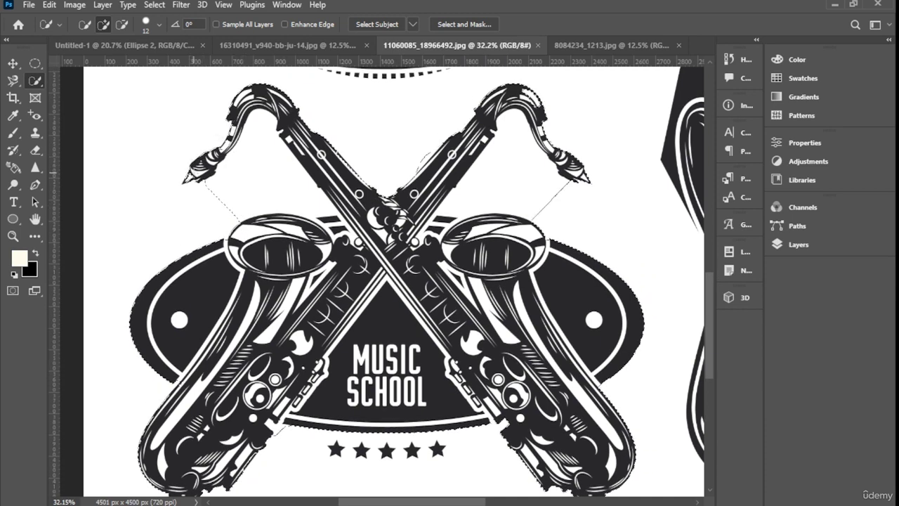
left_click(194, 177)
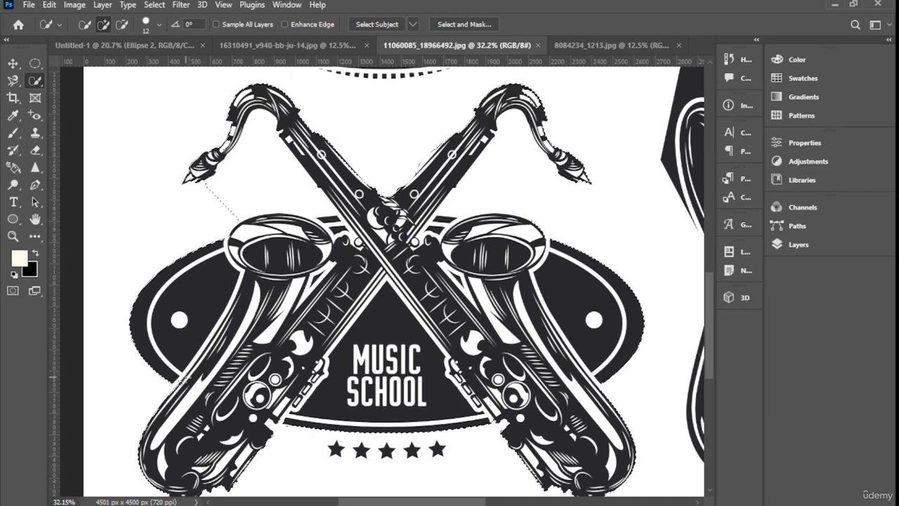
left_click(184, 378)
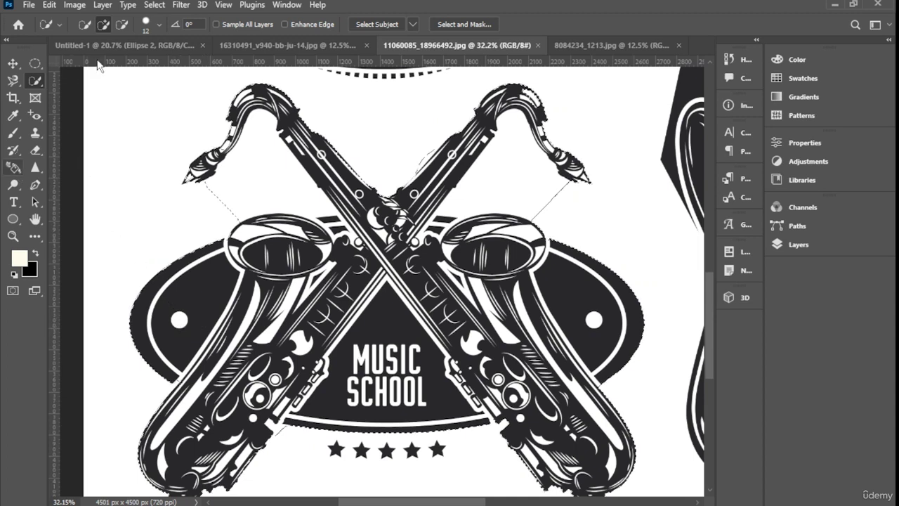
Subtract the stray white background from the selection around the saxophones' bases and between their necks and bells
left_click(121, 25)
scroll(425, 423, "down", 2)
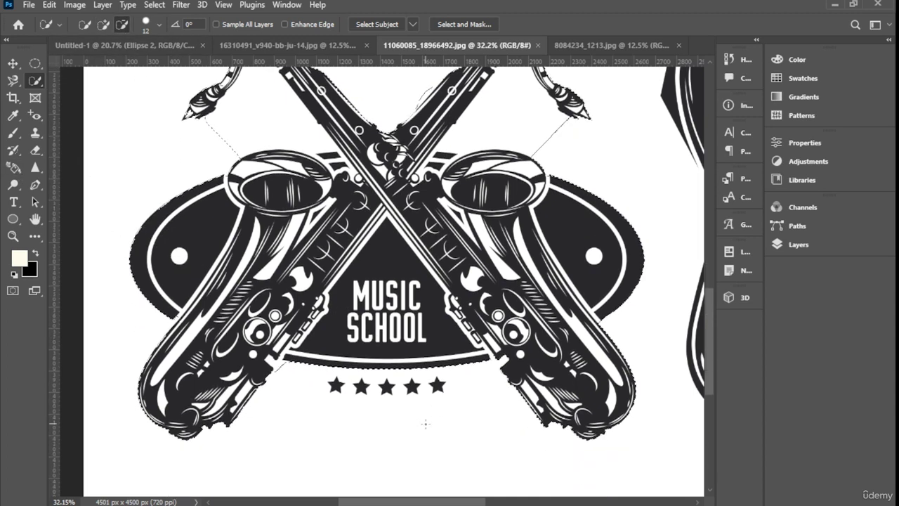
left_click(596, 419)
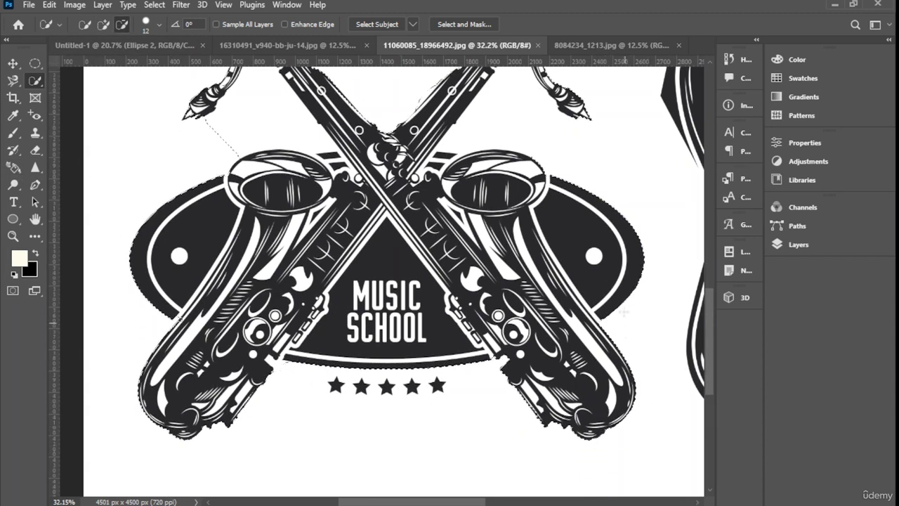
scroll(624, 312, "up", 2)
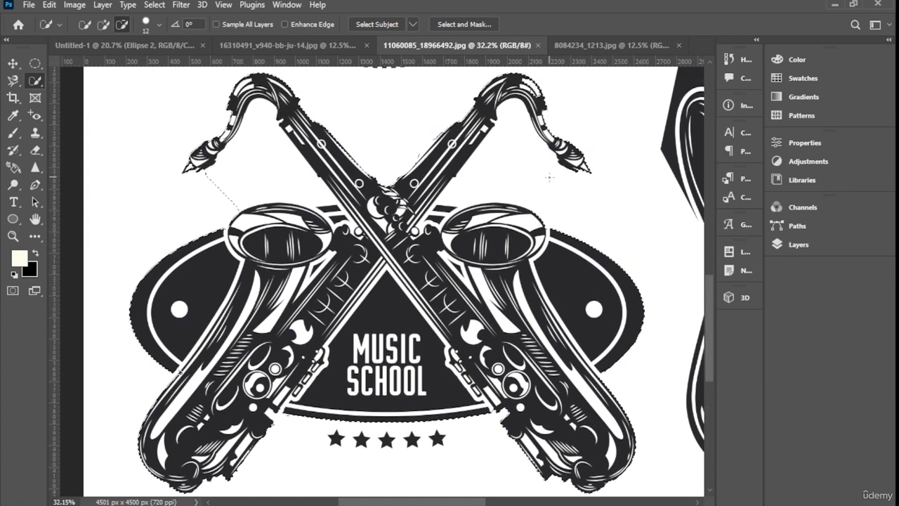
left_click_drag(550, 177, 517, 144)
left_click(550, 176)
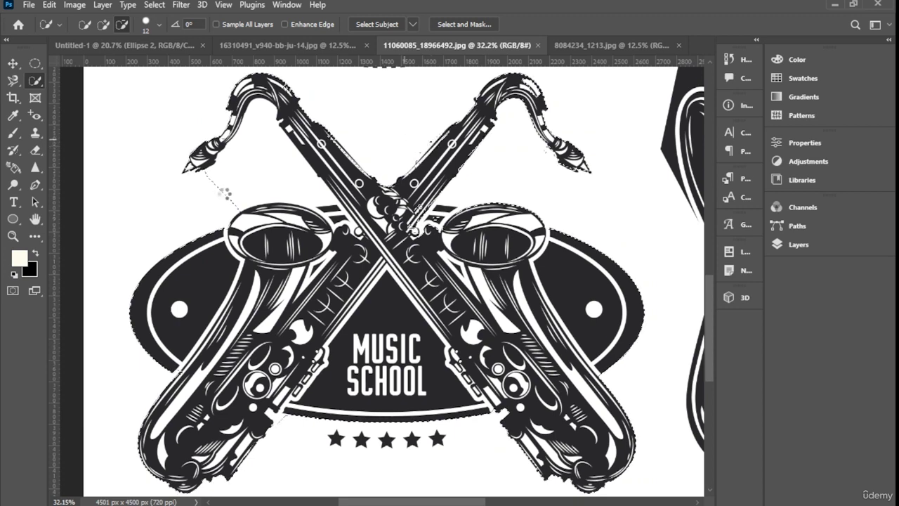
left_click_drag(225, 191, 295, 173)
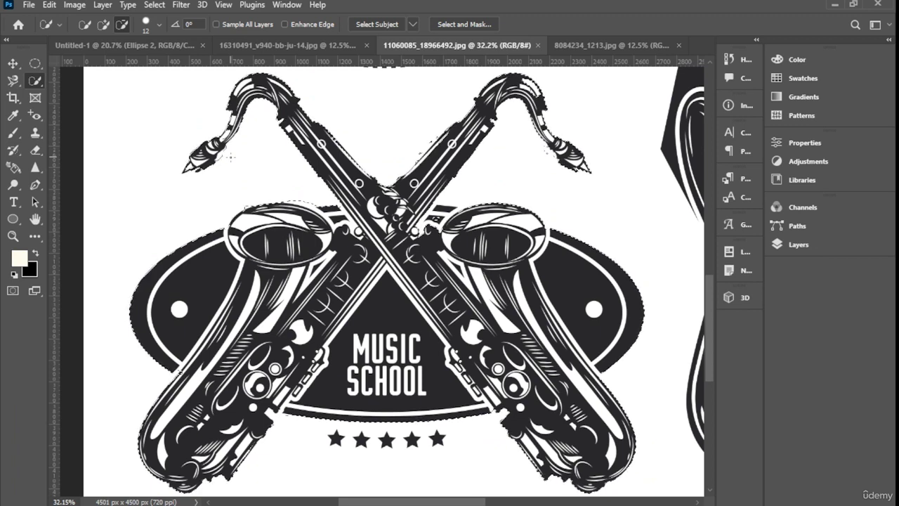
Isolate the Music School emblem by adding a layer mask from the selection
left_click(793, 239)
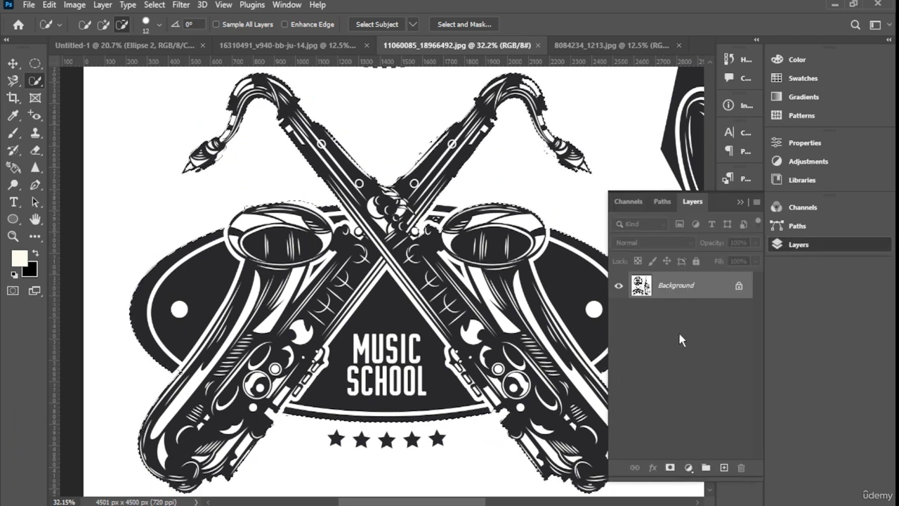
left_click(670, 467)
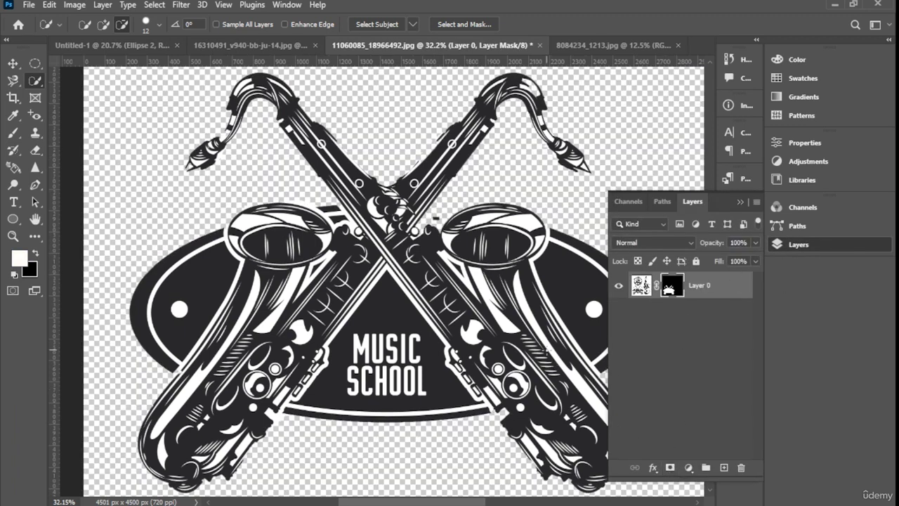
scroll(562, 340, "down", 4)
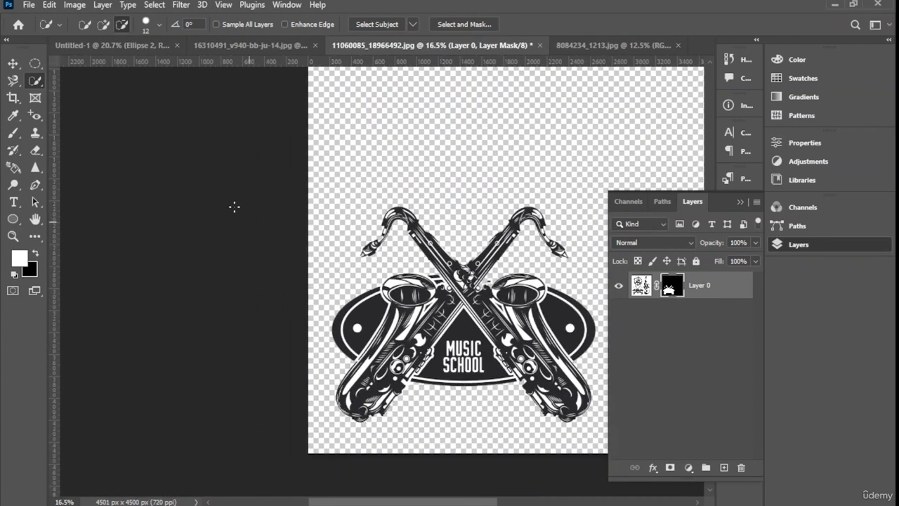
Bring the masked saxophone emblem into Untitled-1 and scale it down to about 24%
left_click(13, 63)
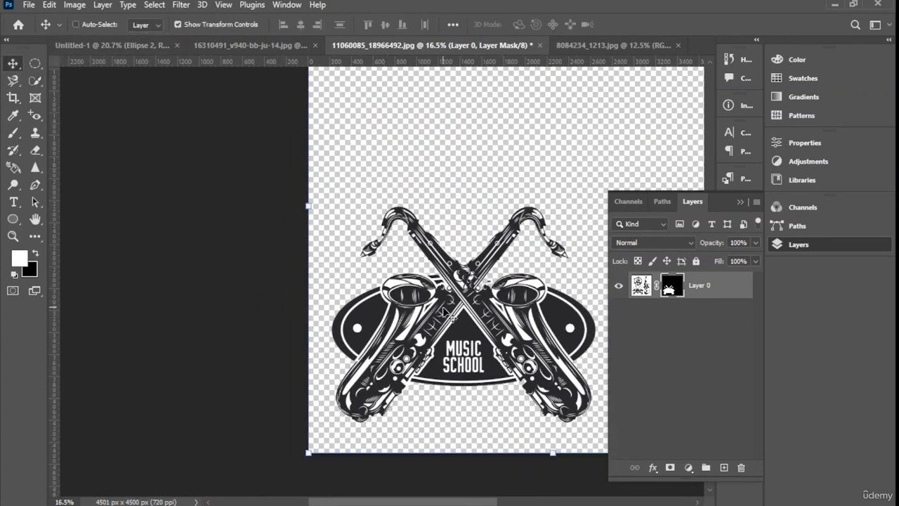
left_click_drag(449, 337, 421, 281)
scroll(421, 281, "down", 3)
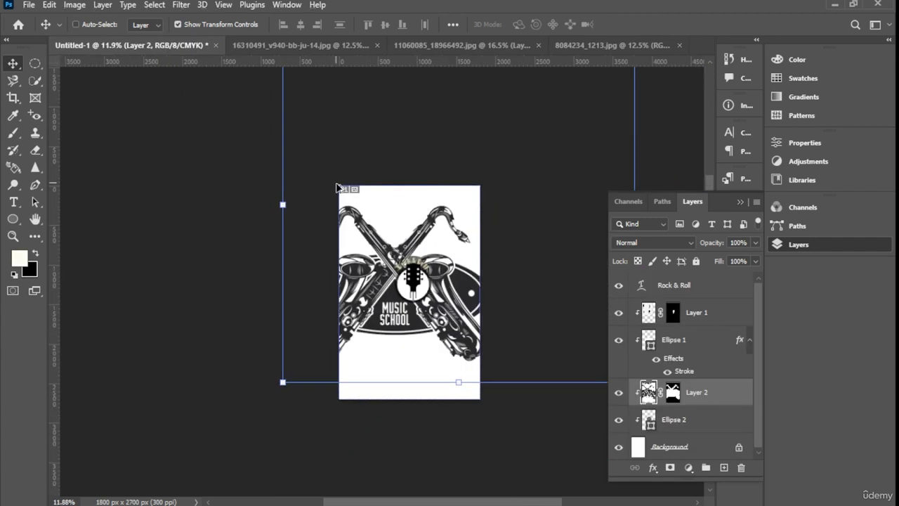
scroll(386, 282, "down", 3)
key("ctrl+t")
left_click_drag(337, 154, 397, 281)
scroll(397, 281, "up", 5)
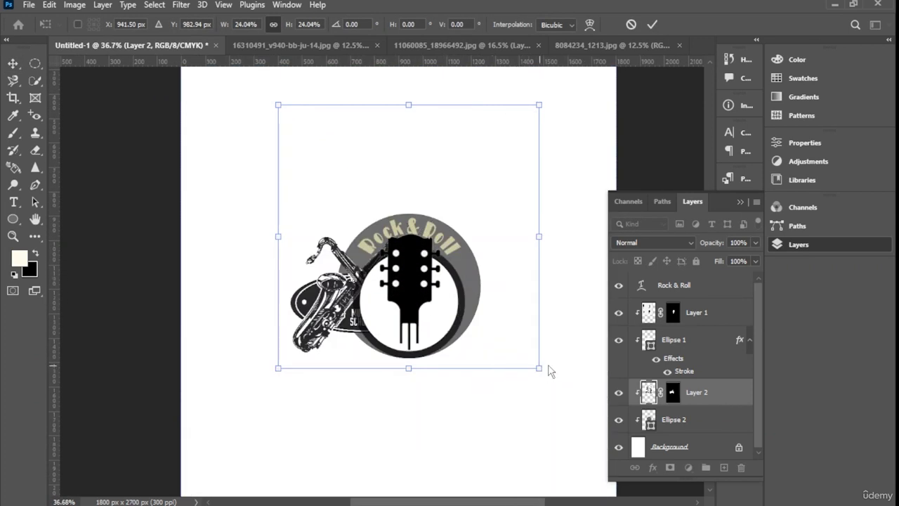
Enlarge the saxophone emblem and centre it behind the guitar circle, with the horns and oval ends extending on both sides
left_click_drag(538, 367, 620, 450)
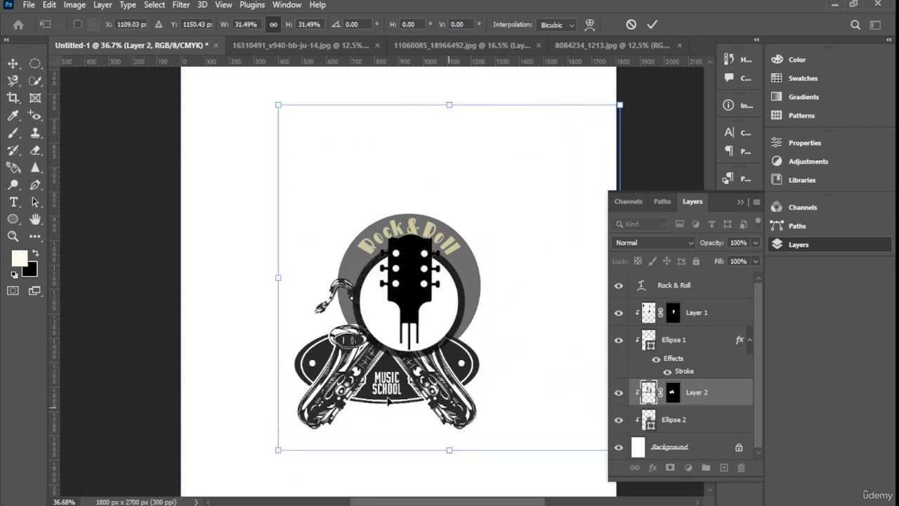
left_click_drag(369, 395, 396, 313)
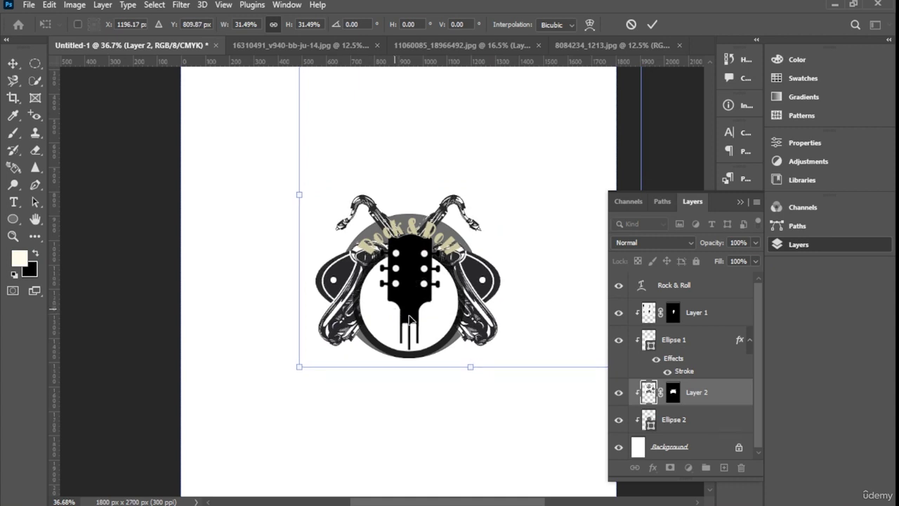
left_click_drag(299, 366, 281, 377)
left_click_drag(381, 321, 395, 311)
Try placing Layer 2 beneath Ellipse 2, and return it above the grey circle
left_click_drag(692, 396, 679, 433)
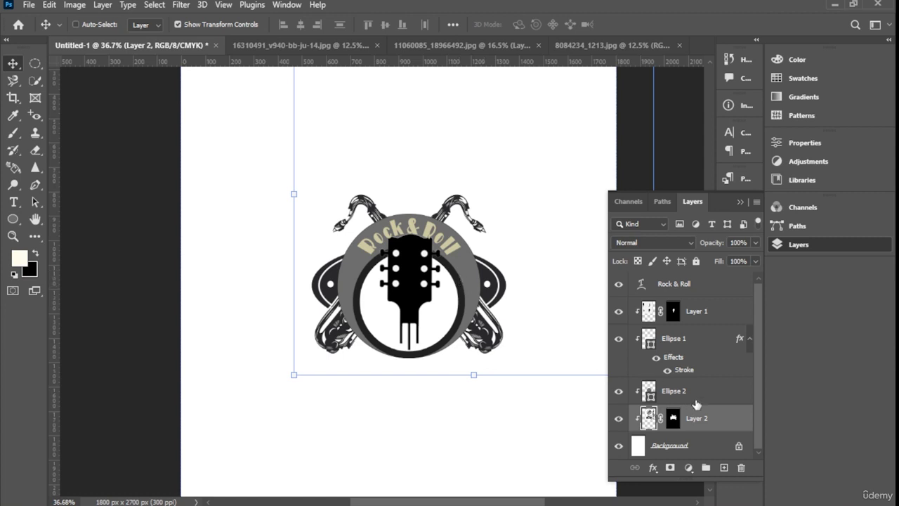
left_click_drag(689, 430, 687, 389)
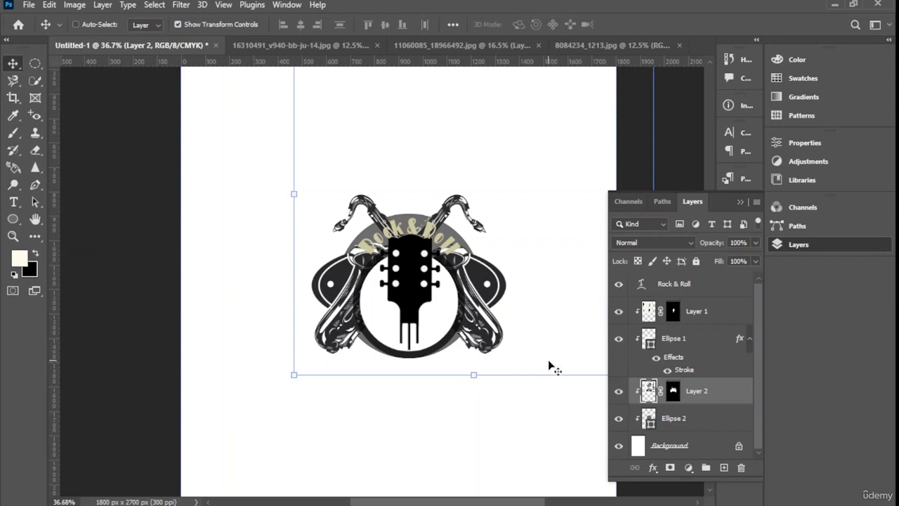
scroll(408, 330, "down", 5)
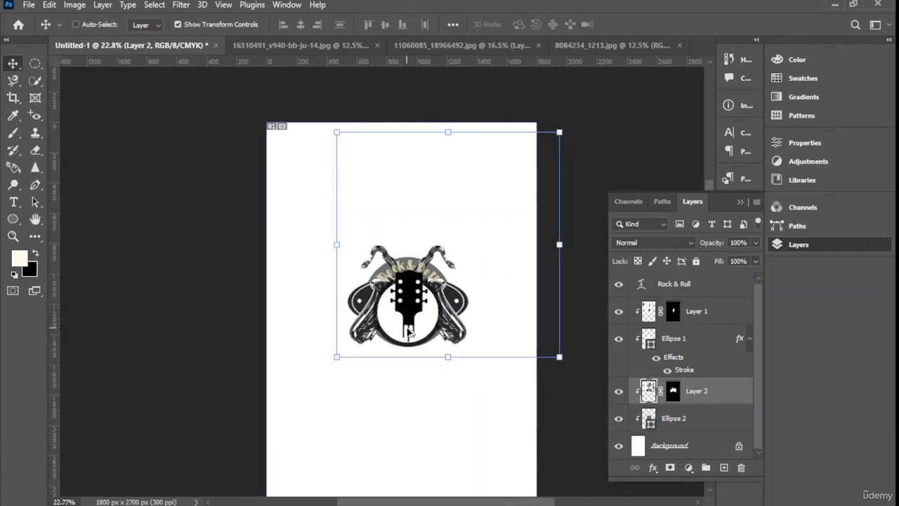
scroll(408, 330, "up", 5)
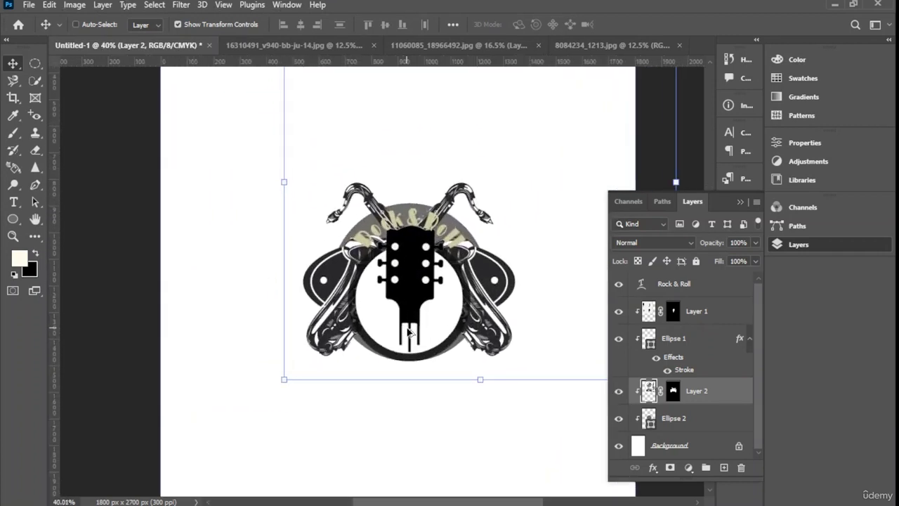
scroll(408, 330, "down", 3)
scroll(408, 330, "up", 2)
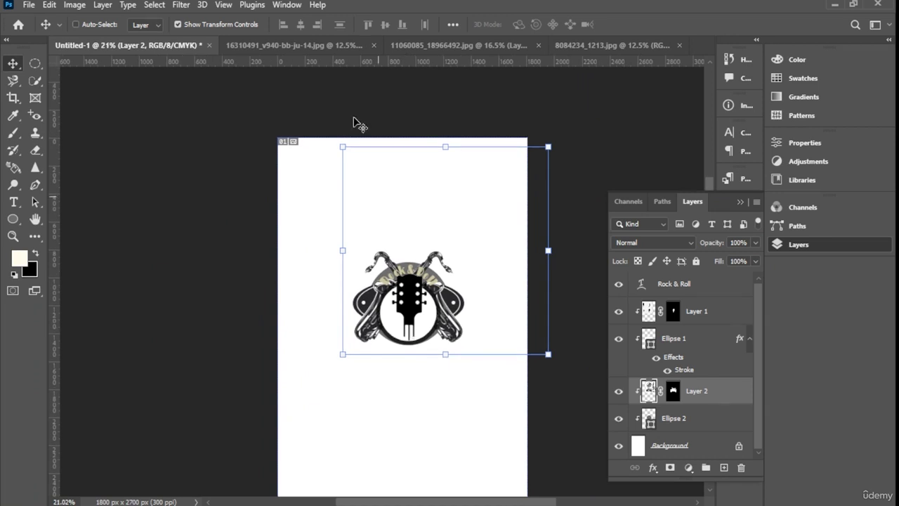
Switch to 16310491_v940-bb-ju-14.jpg and begin a Quick Selection of the microphone's head
left_click(345, 49)
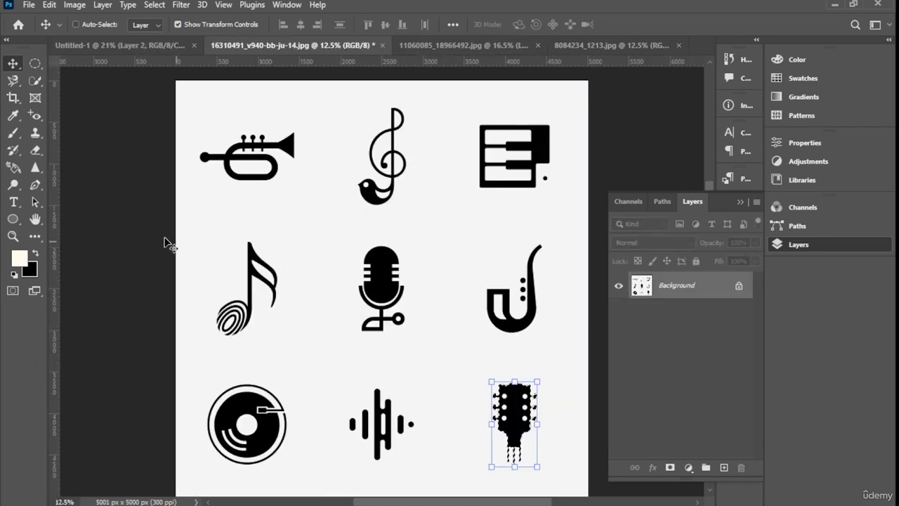
left_click(35, 80)
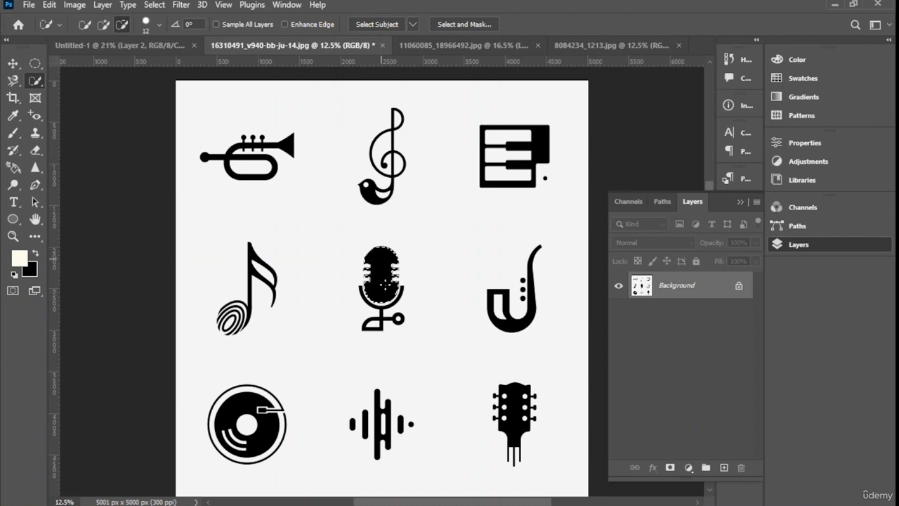
left_click(381, 259)
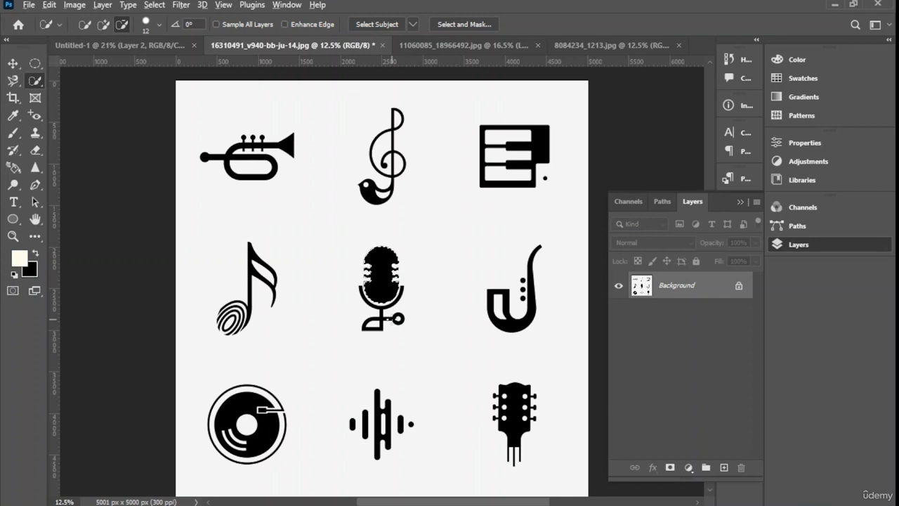
Add the microphone's curved cradle, stem and base to the Quick Selection of its head
scroll(320, 290, "up", 9)
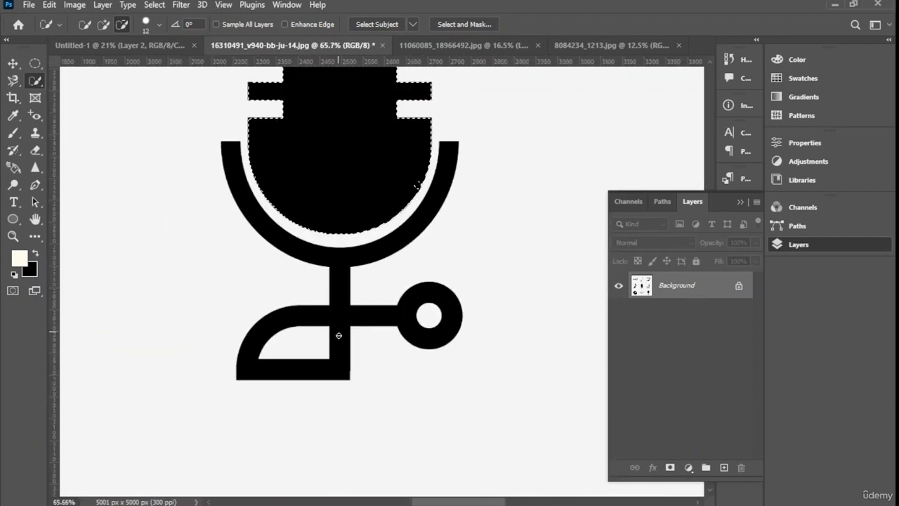
left_click(104, 24)
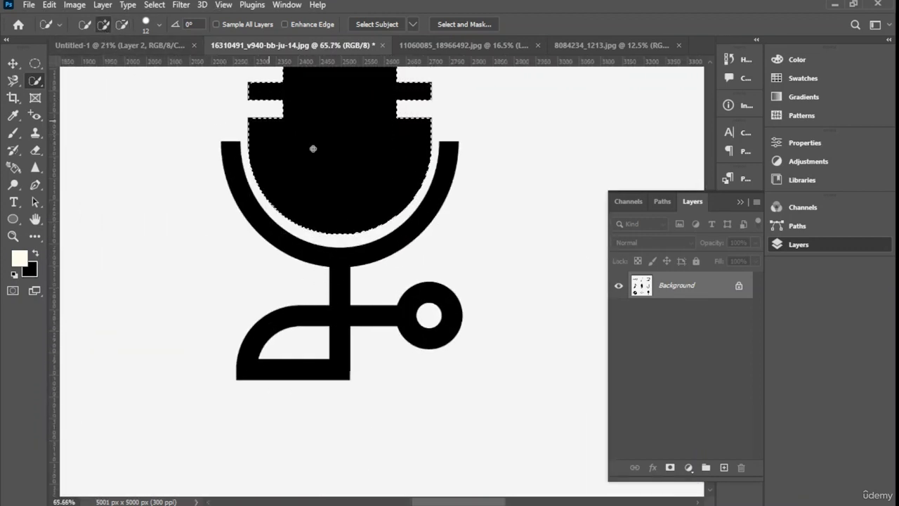
scroll(340, 163, "up", 3)
left_click(344, 125)
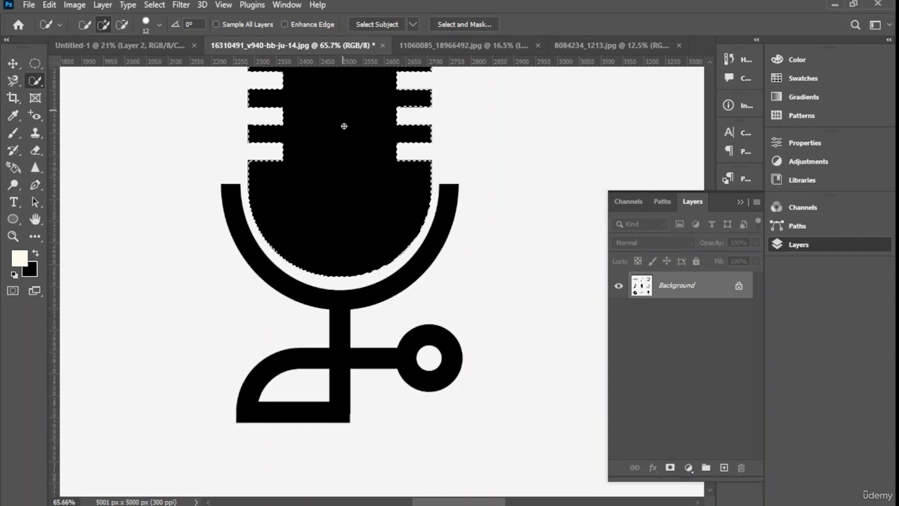
mouse_move(260, 268)
left_mouse_down()
mouse_move(347, 305)
mouse_move(292, 287)
mouse_move(338, 299)
mouse_move(392, 288)
mouse_move(343, 312)
mouse_move(349, 372)
mouse_move(341, 409)
mouse_move(246, 408)
mouse_move(267, 373)
mouse_move(314, 358)
mouse_move(454, 359)
mouse_move(349, 368)
mouse_move(338, 385)
mouse_move(338, 315)
left_mouse_up()
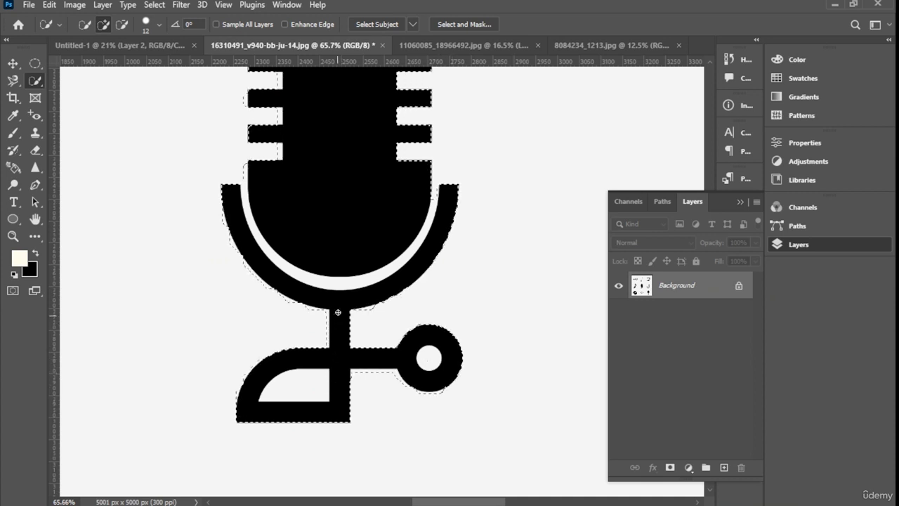
Subtract the hole of the small ring beside the microphone's base from the selection, and mask the layer to that selection
left_click(123, 24)
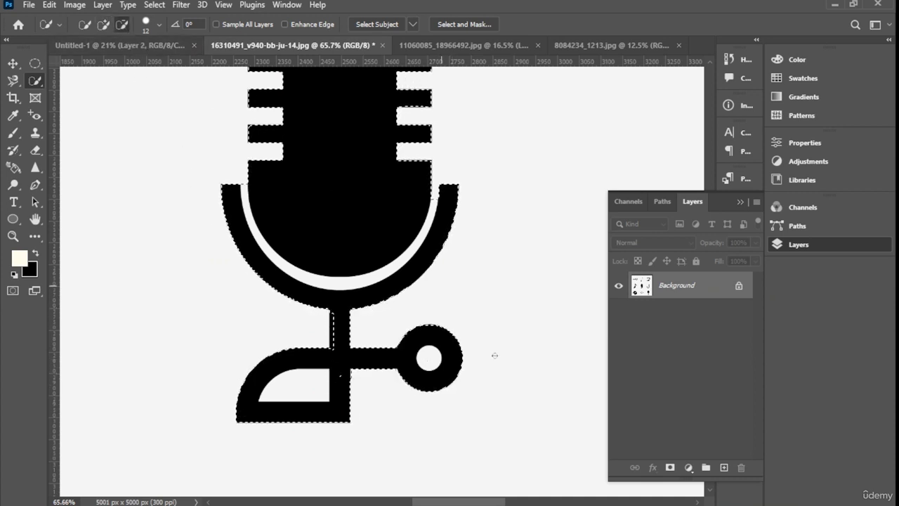
left_click(429, 354)
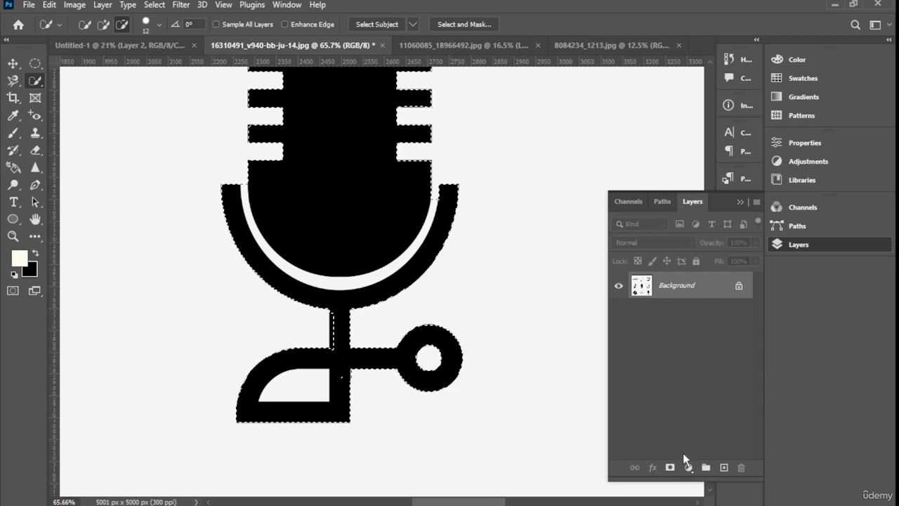
left_click(670, 467)
scroll(470, 351, "down", 5)
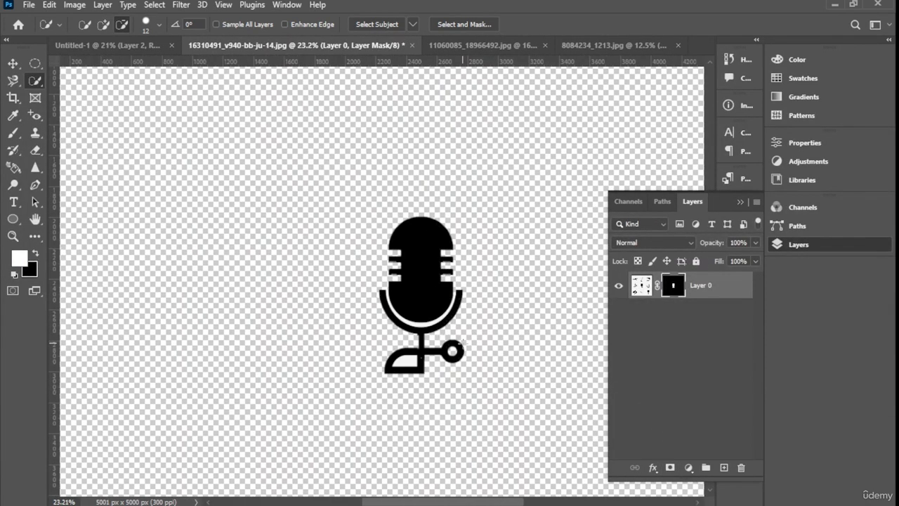
Bring the masked microphone into Untitled-1 and scale it down to about 17%
left_click(13, 63)
left_click_drag(409, 258, 442, 378)
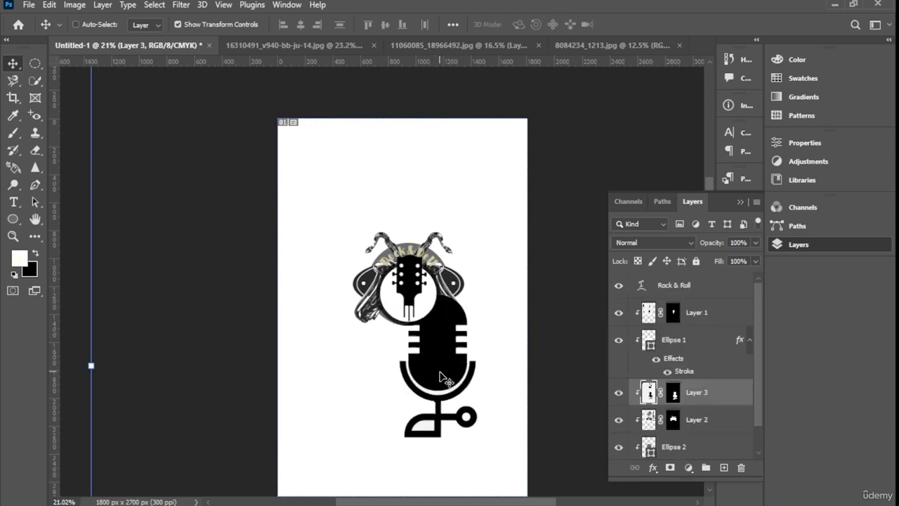
scroll(422, 351, "down", 3)
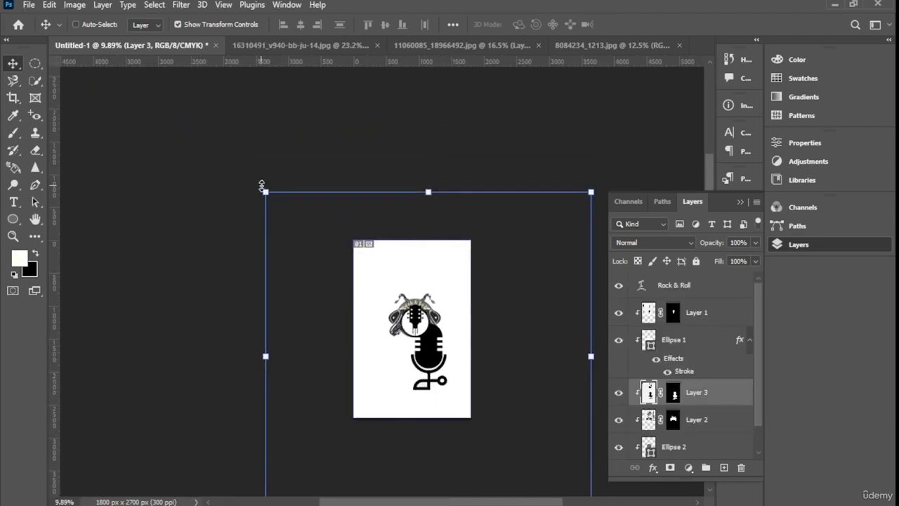
left_click_drag(263, 188, 423, 323)
scroll(423, 324, "up", 5)
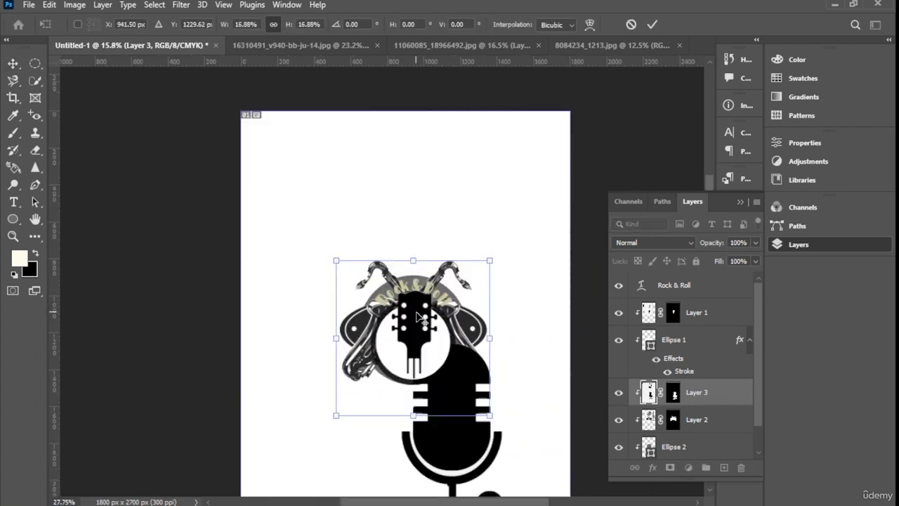
Move Layer 3 above the Rock & Roll text layer and place the small microphone on the guitar circle's lower-right edge
left_click_drag(456, 376, 499, 427)
left_click_drag(698, 399, 698, 283)
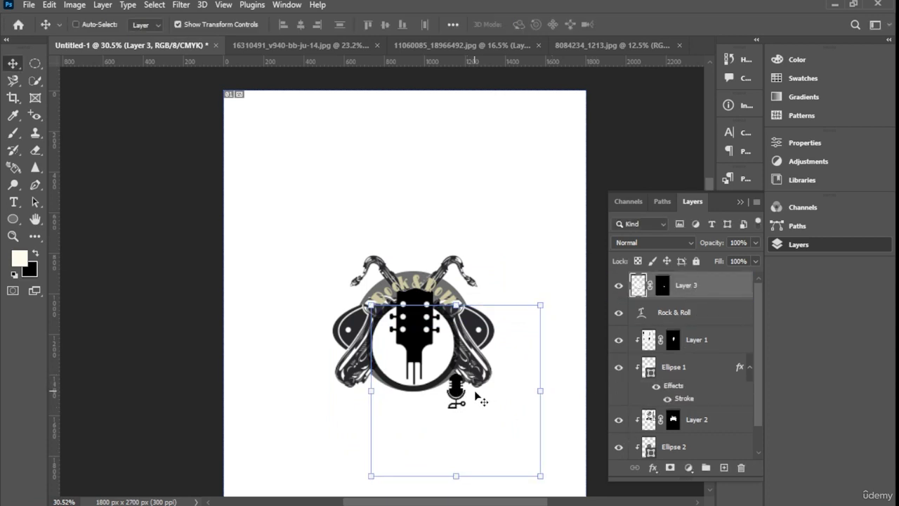
left_click_drag(464, 401, 455, 383)
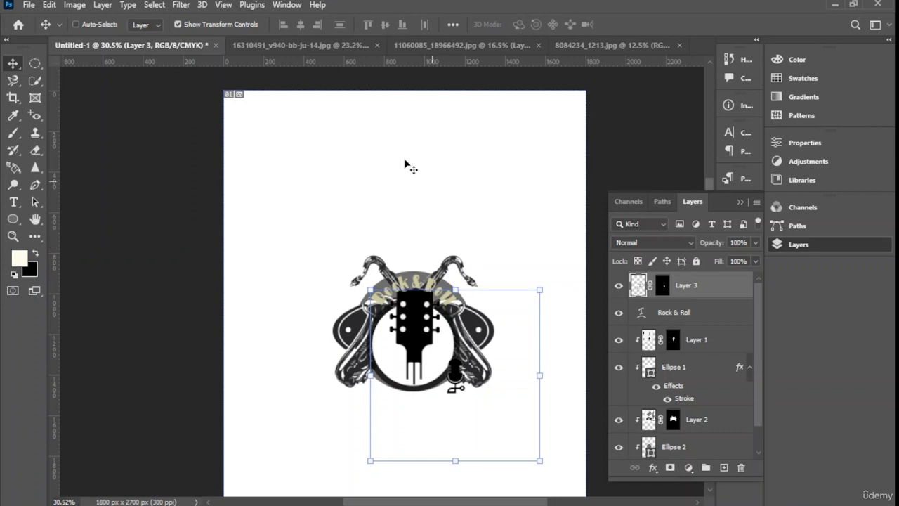
Close 16310491_v940-bb-ju-14.jpg and 11060085_18966492.jpg without saving their changes
left_click(375, 50)
key("ctrl+w")
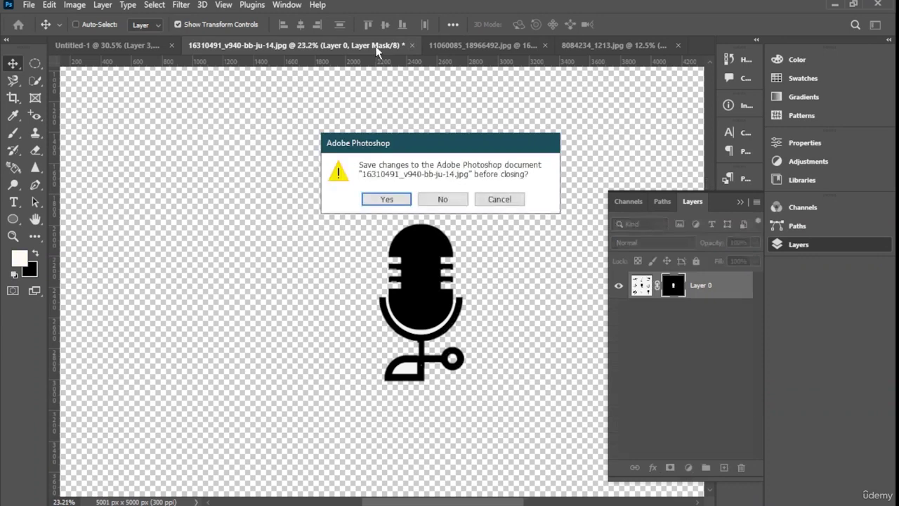
left_click(454, 198)
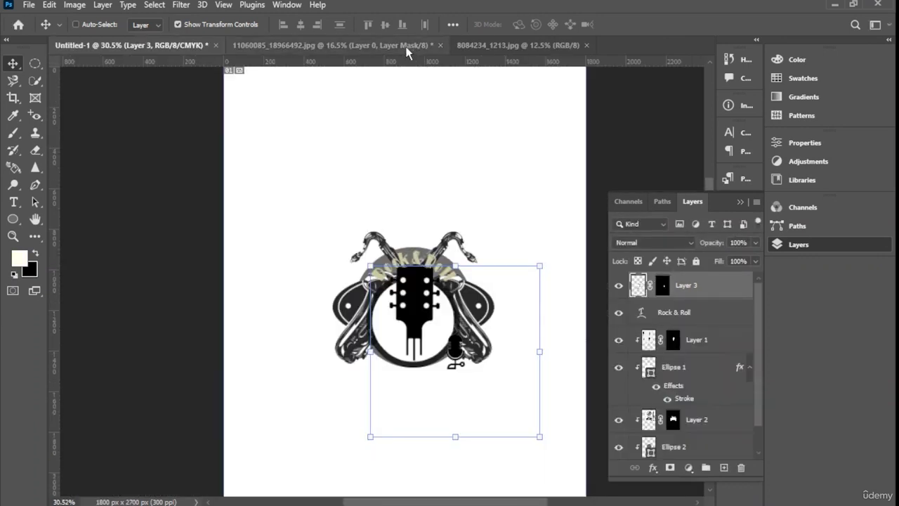
left_click(408, 48)
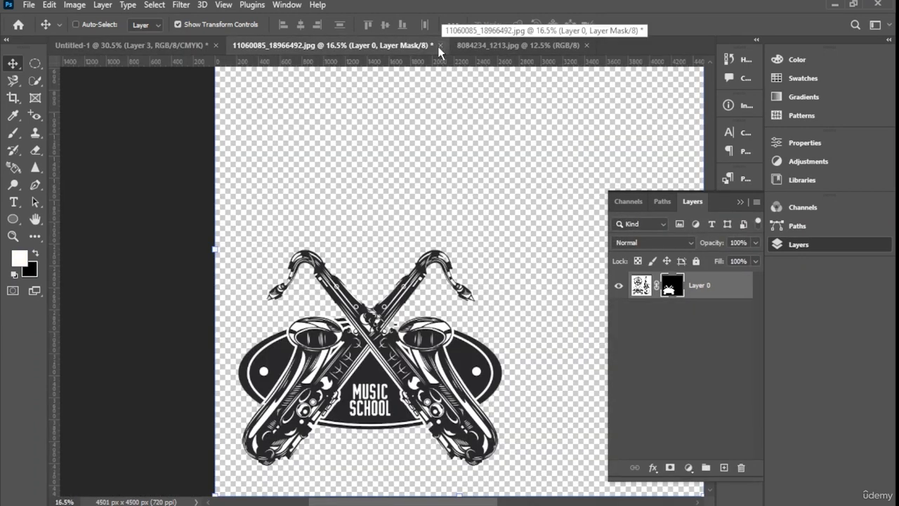
left_click(440, 46)
left_click(448, 199)
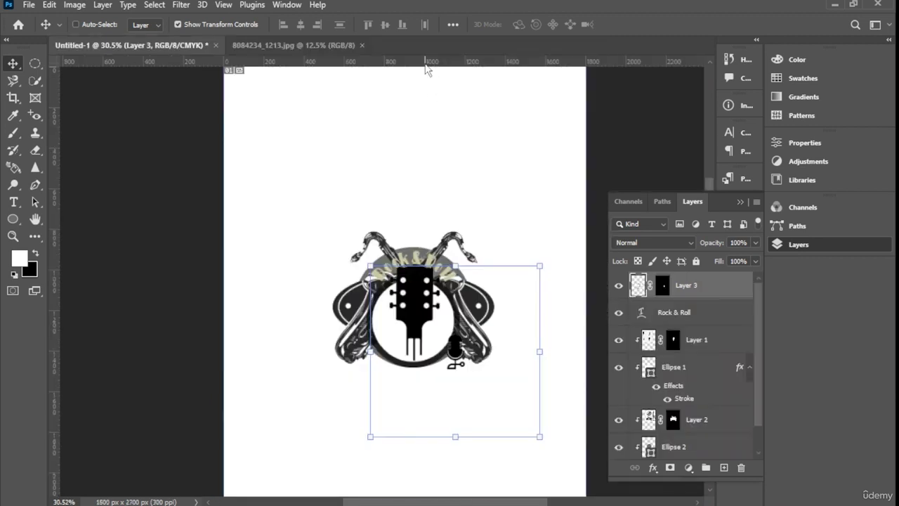
Convert all Untitled-1 layers above the Background into one Smart Object and shift the emblem slightly up and right on the canvas
left_click(324, 45)
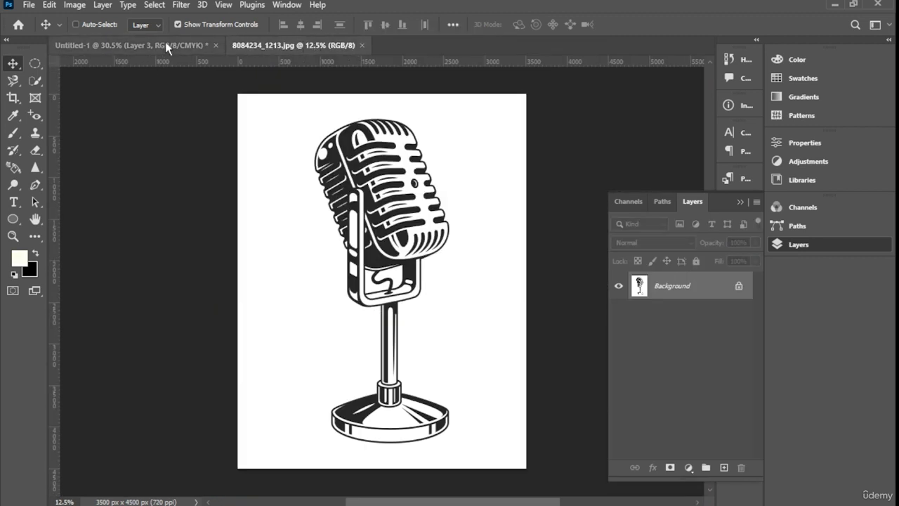
left_click(166, 47)
scroll(636, 285, "down", 1)
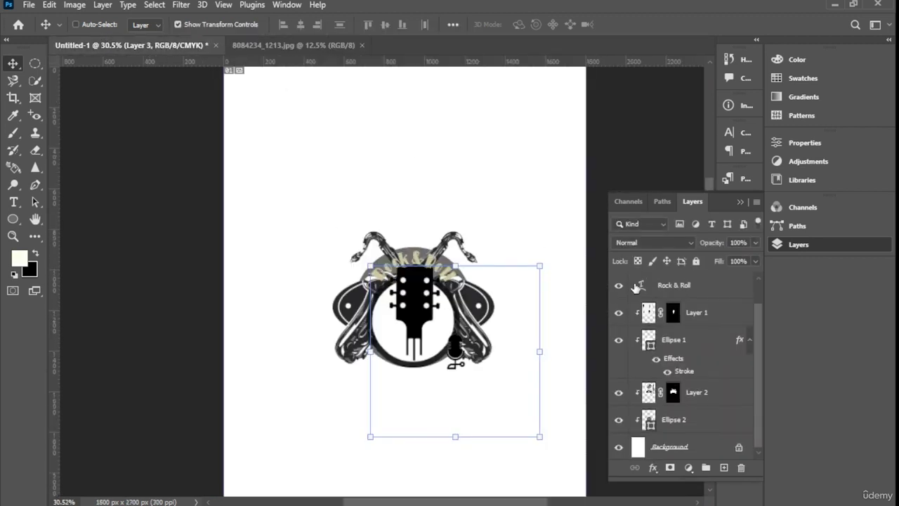
scroll(637, 284, "up", 1)
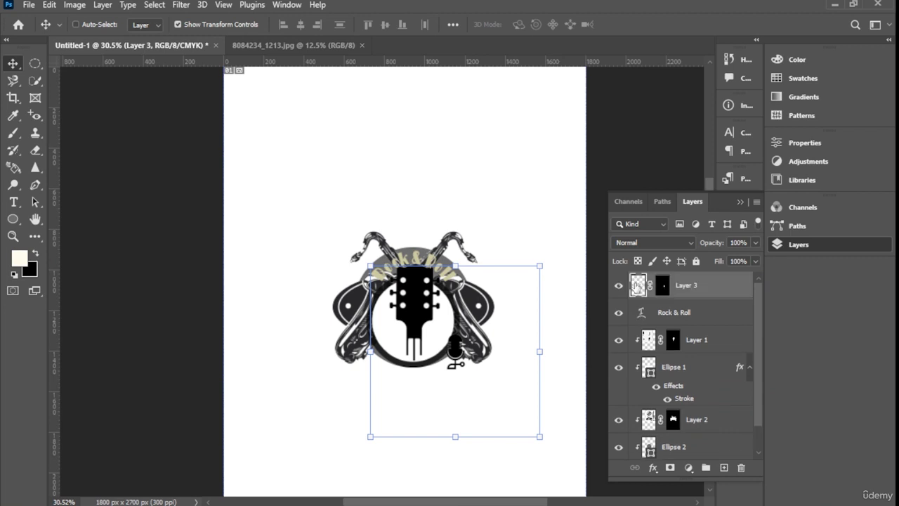
left_click(712, 339, "ctrl")
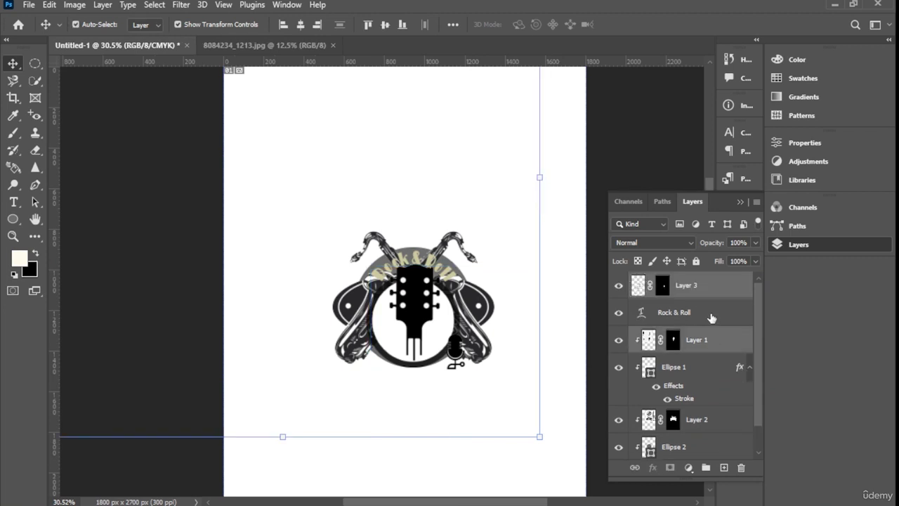
left_click(712, 317, "ctrl")
scroll(712, 317, "down", 1)
left_click(705, 393, "ctrl")
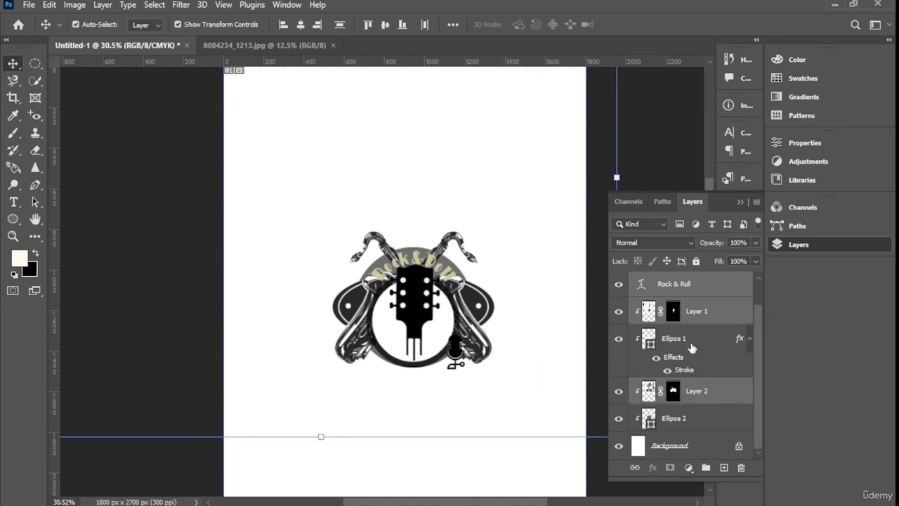
left_click(683, 418, "ctrl")
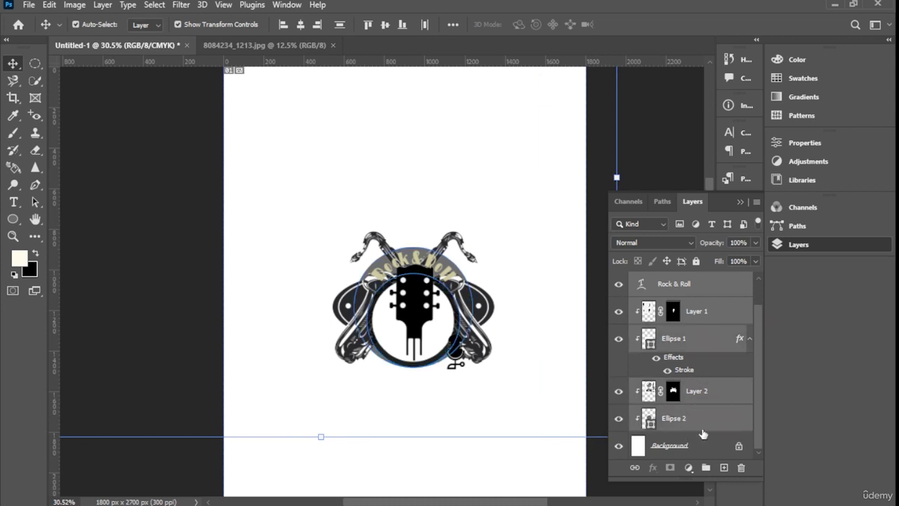
right_click(709, 385)
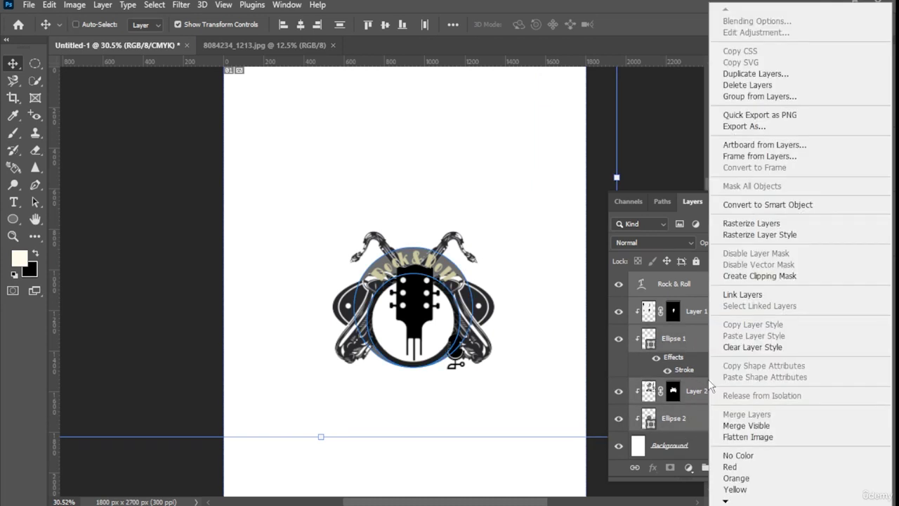
left_click(792, 205)
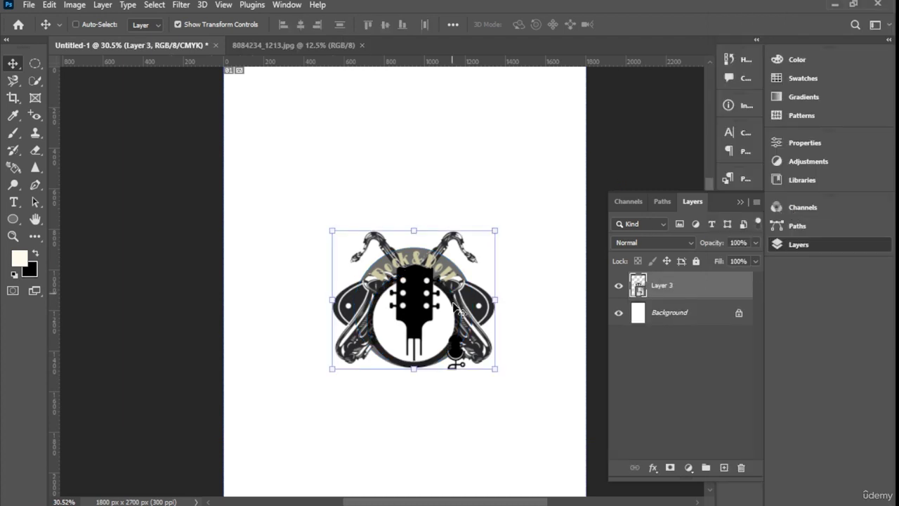
left_click_drag(455, 310, 459, 266)
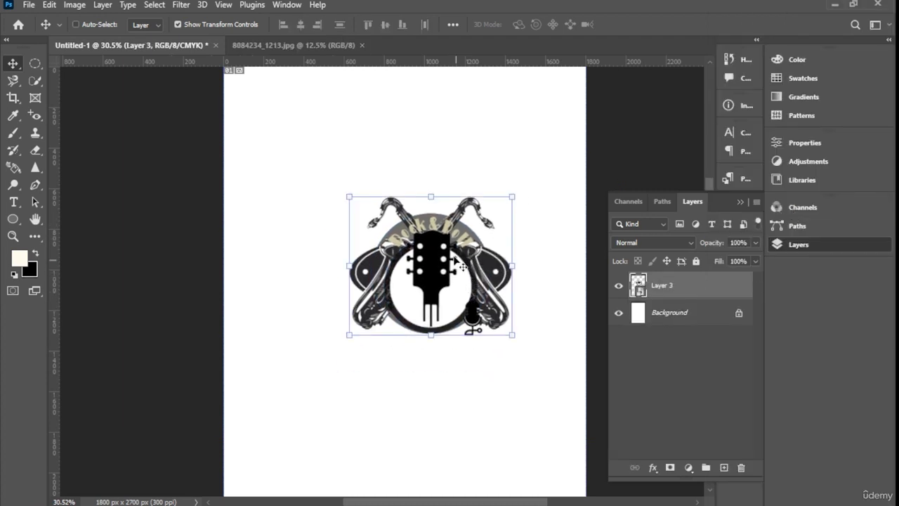
Open 16188005_Isolated_black_t-shirt_front.psd from the PS folder on the Desktop
left_click(28, 6)
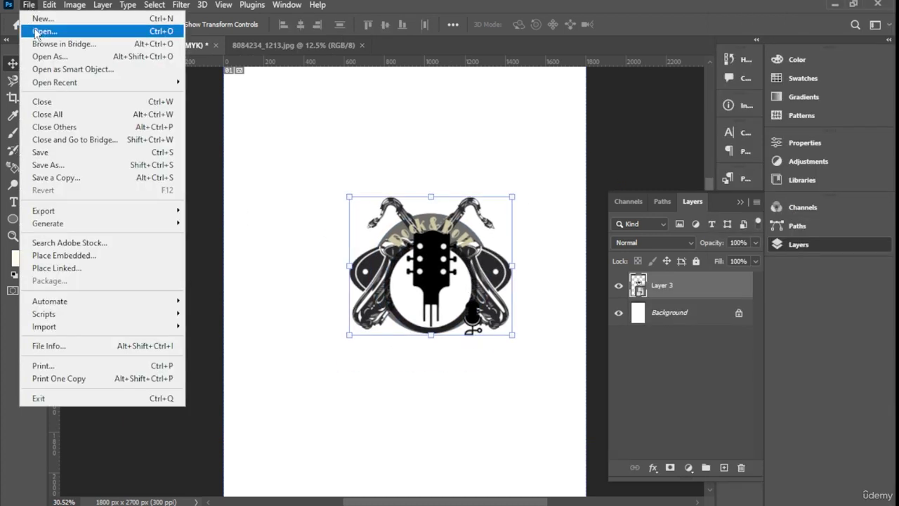
left_click(36, 31)
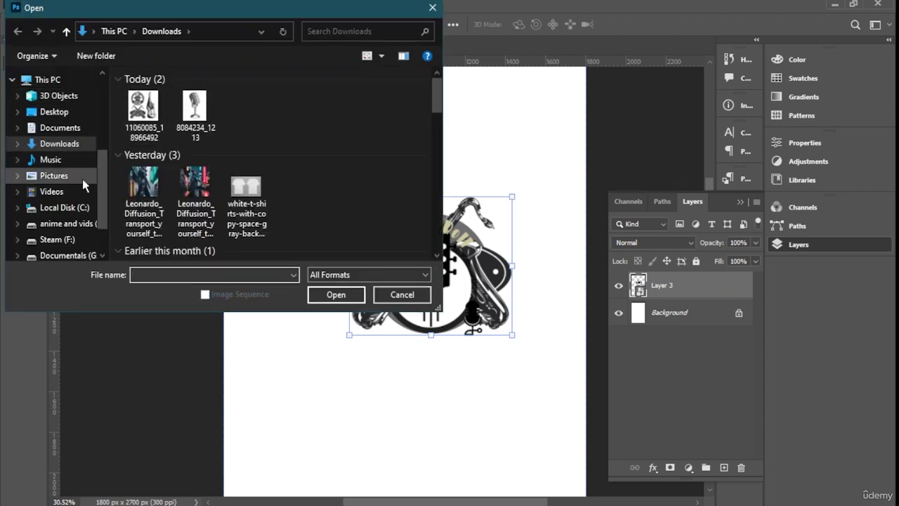
scroll(83, 179, "down", 2)
scroll(74, 197, "up", 3)
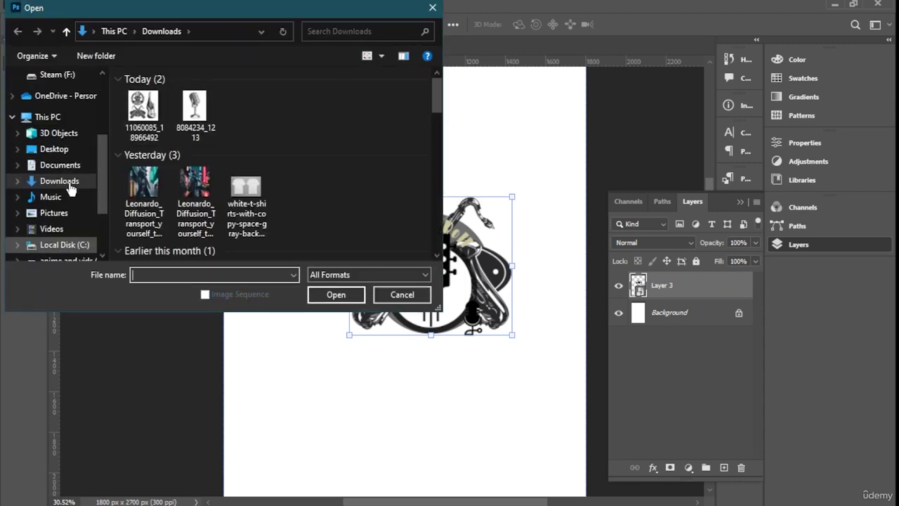
left_click(59, 121)
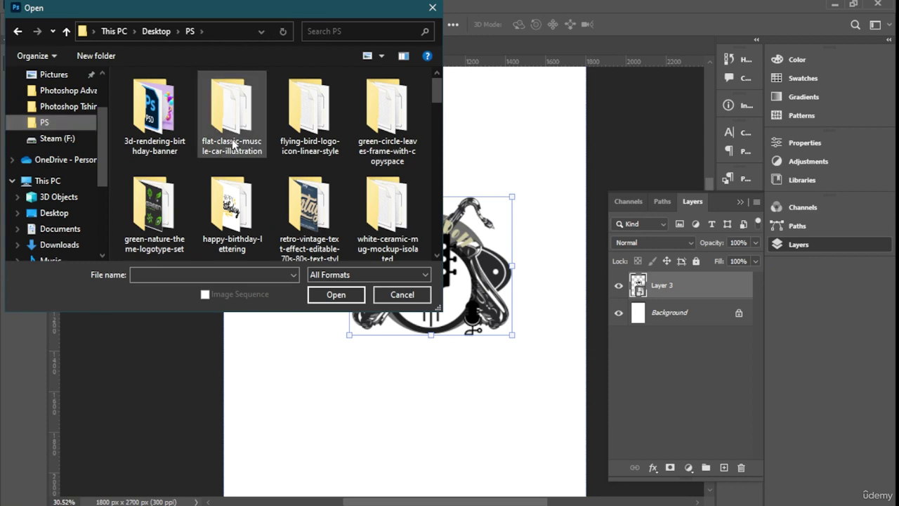
scroll(234, 146, "down", 2)
scroll(234, 145, "up", 3)
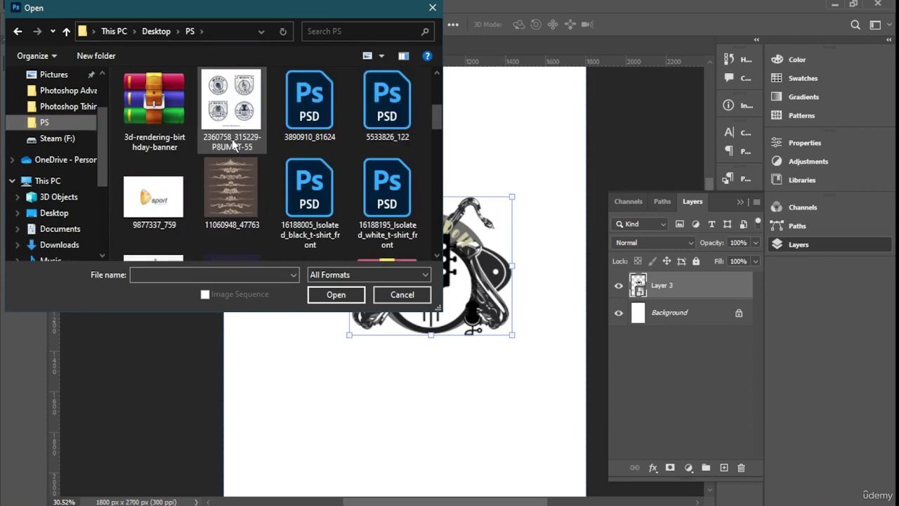
double_click(326, 195)
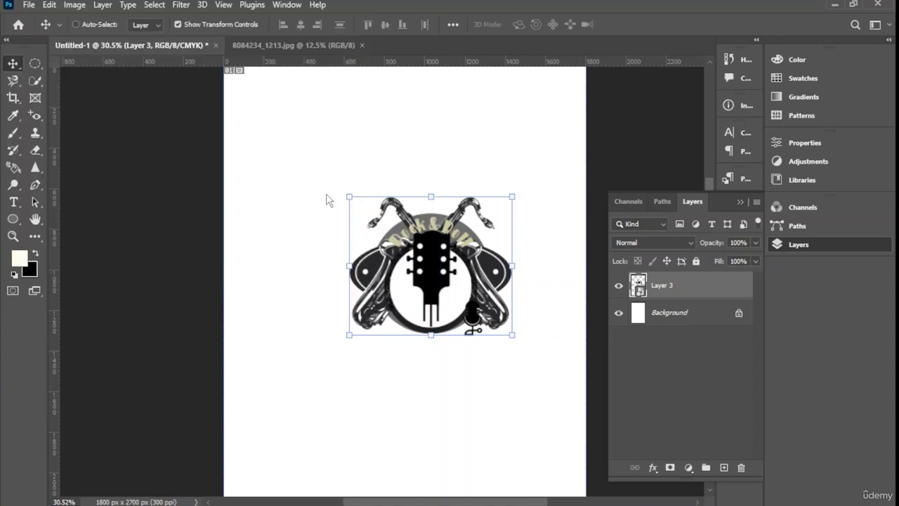
Bring the emblem Smart Object from Untitled-1 into the T-shirt mockup and accept the colour profile conversion
left_click(166, 47)
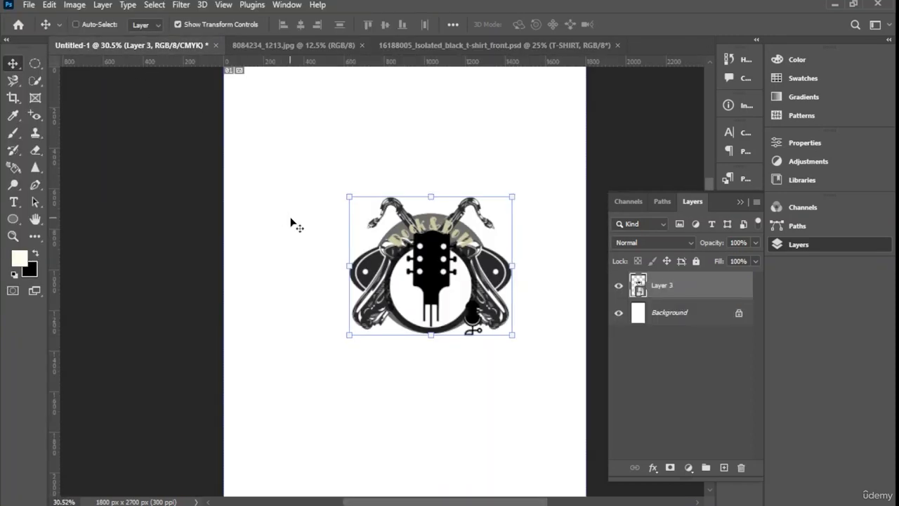
left_click_drag(295, 225, 373, 277)
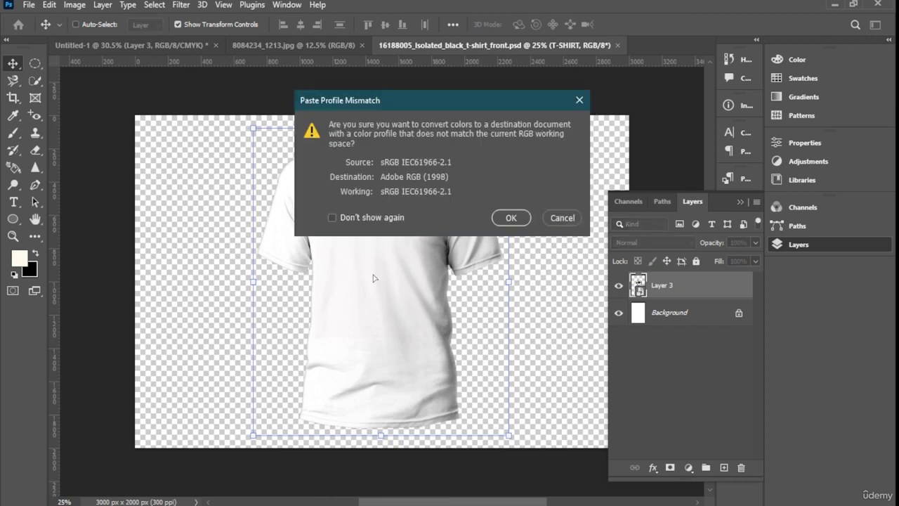
left_click(506, 217)
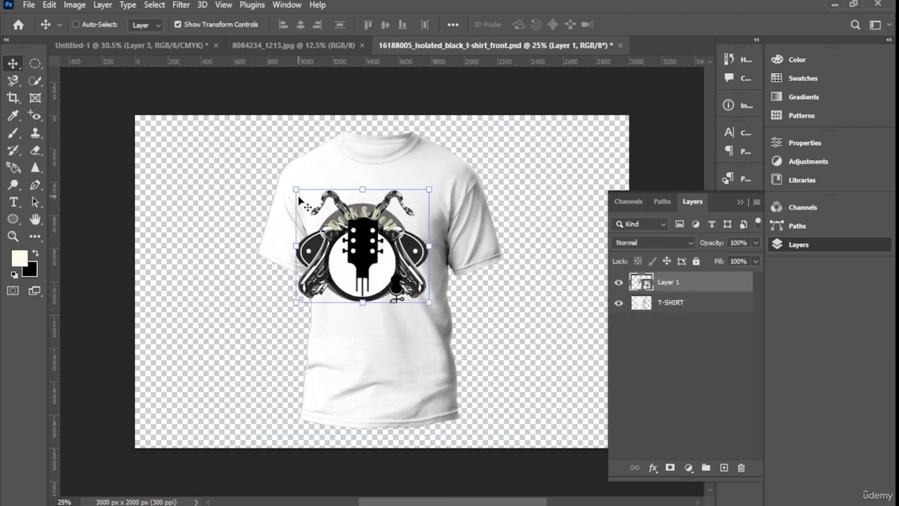
Scale the emblem to about 81% and centre it on the T-shirt's chest
left_click_drag(294, 187, 320, 209)
left_click_drag(396, 221, 393, 187)
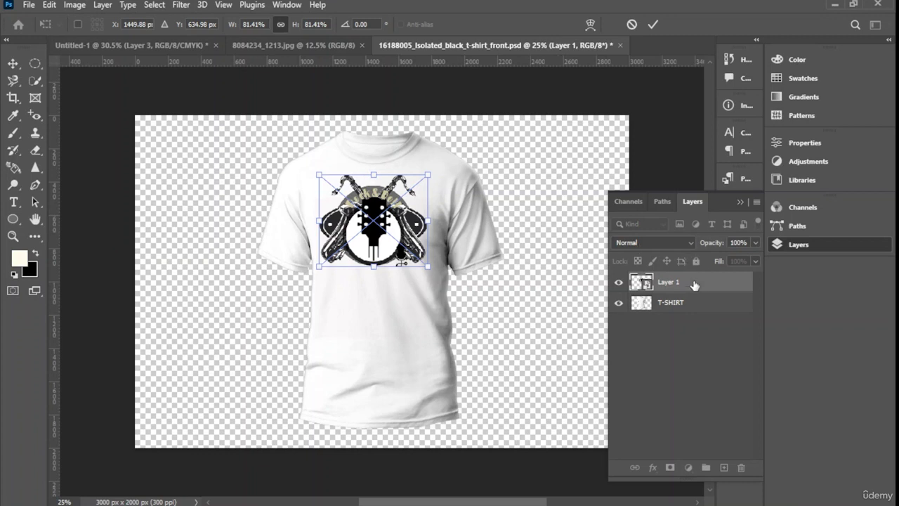
Commit the emblem's transform and set its Blend If black point for the underlying layer to 119 in Blending Options
key("Return")
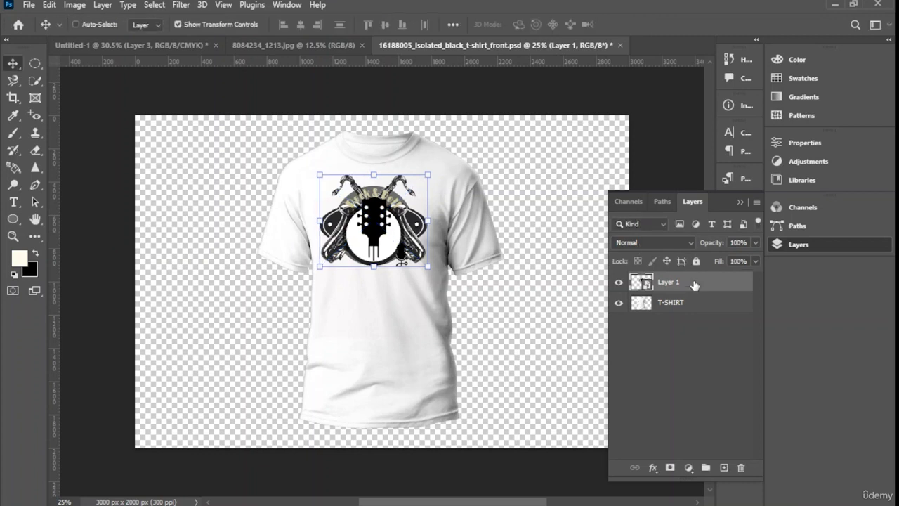
right_click(694, 283)
left_click(735, 22)
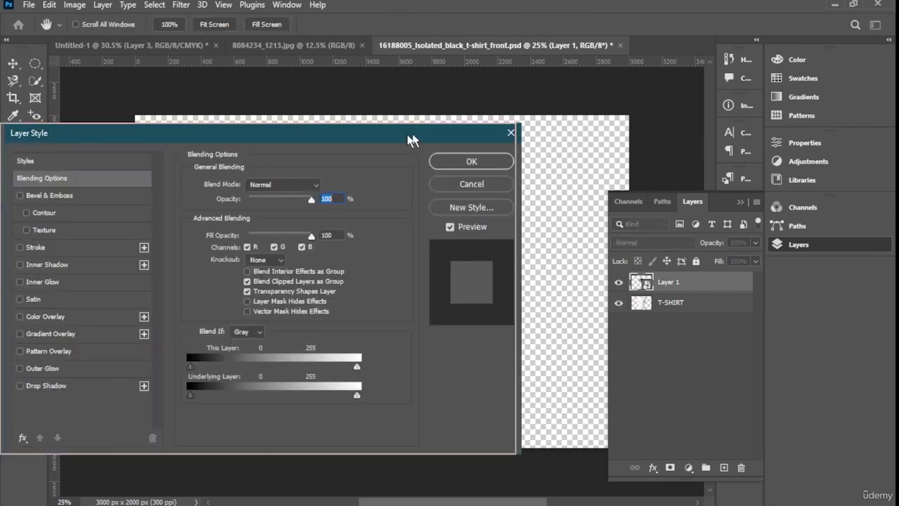
left_click_drag(411, 137, 296, 157)
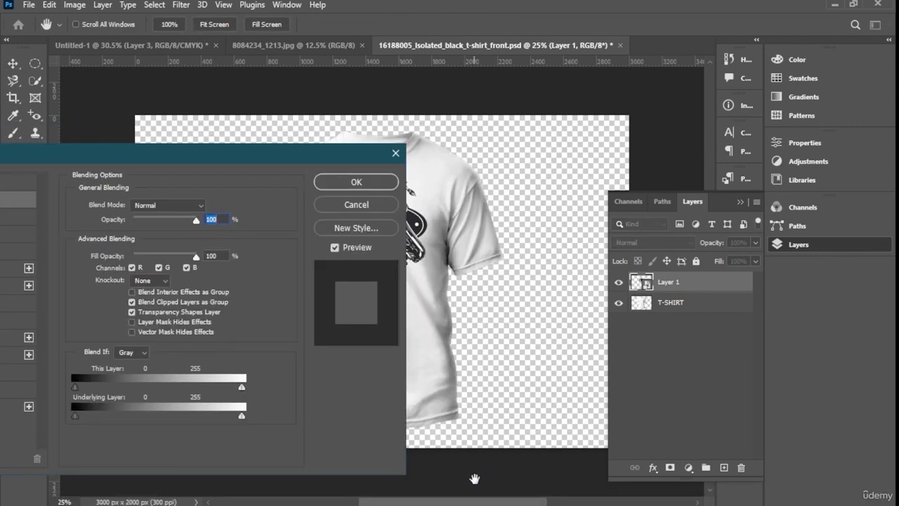
left_click_drag(476, 502, 435, 494)
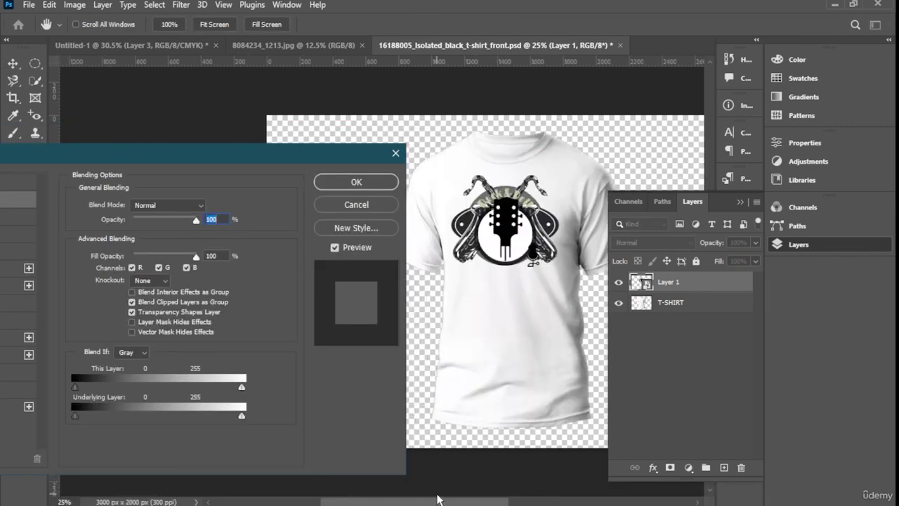
left_click(826, 255)
mouse_move(239, 383)
left_mouse_down()
mouse_move(198, 385)
mouse_move(242, 385)
left_mouse_up()
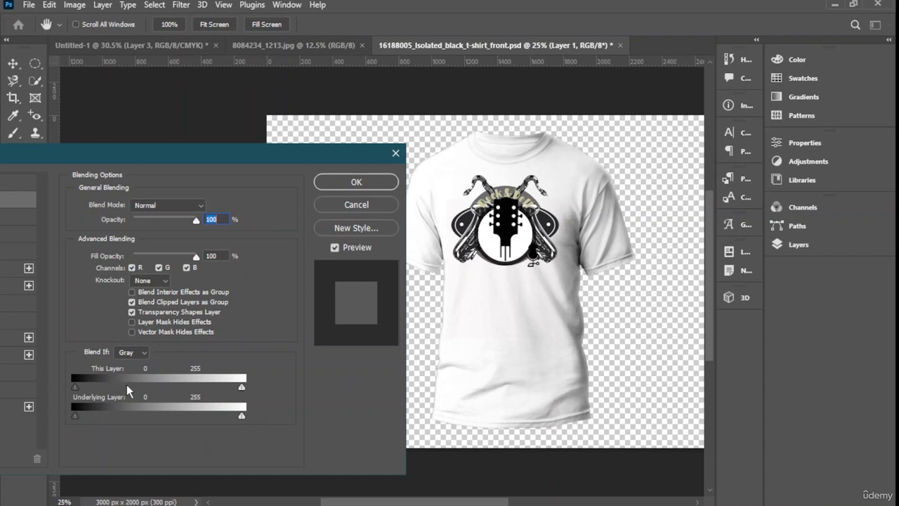
mouse_move(74, 386)
left_mouse_down()
mouse_move(148, 377)
mouse_move(75, 384)
left_mouse_up()
left_click_drag(242, 414, 243, 414)
left_click_drag(76, 415, 154, 407)
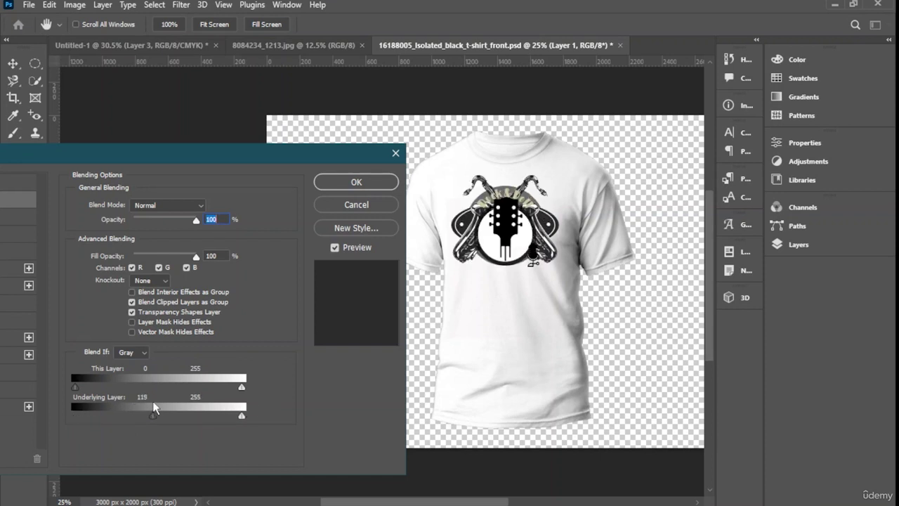
mouse_move(74, 387)
left_mouse_down()
mouse_move(106, 381)
mouse_move(75, 388)
left_mouse_up()
left_click(382, 184)
Set the emblem layer's blend mode to Darker Color in Blending Options
key("v")
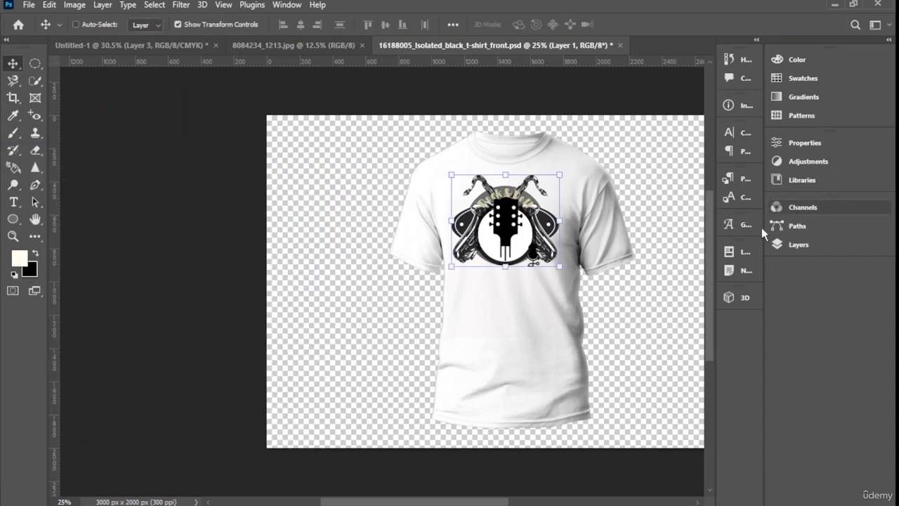
left_click(799, 245)
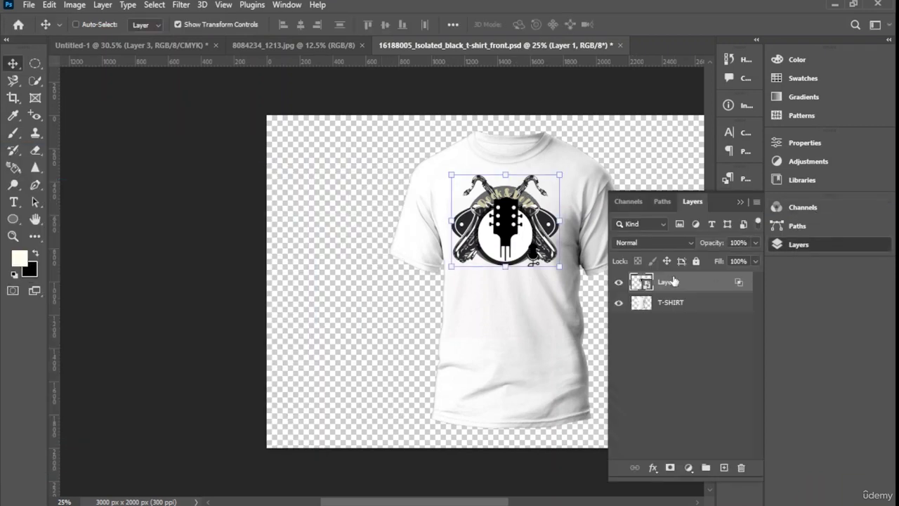
right_click(673, 281)
left_click(756, 26)
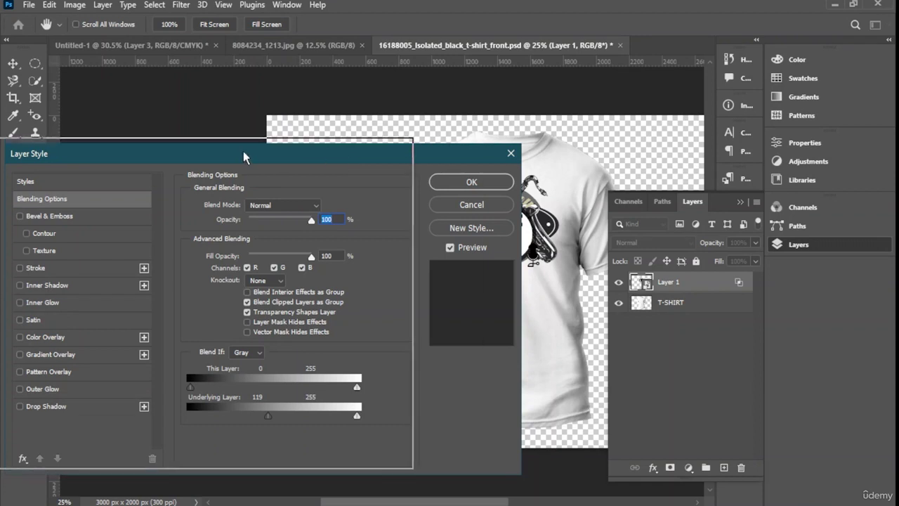
left_click_drag(245, 150, 137, 144)
left_click(205, 199)
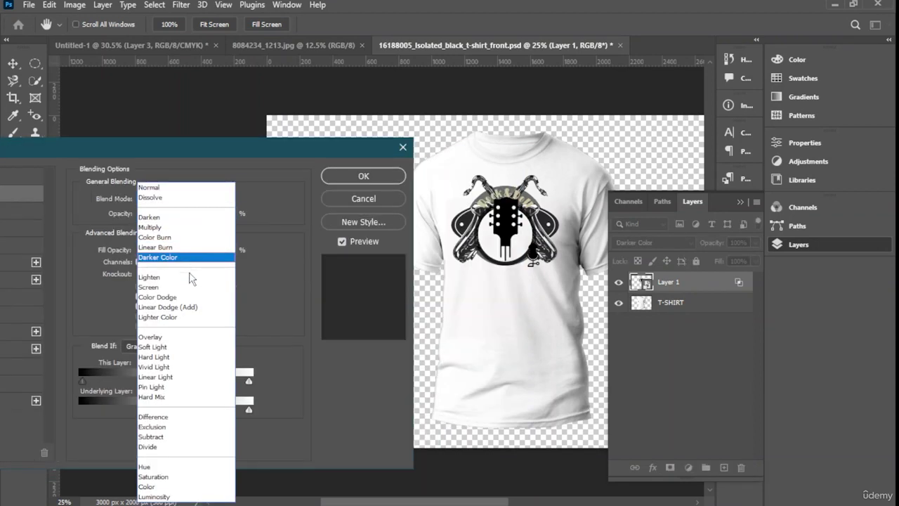
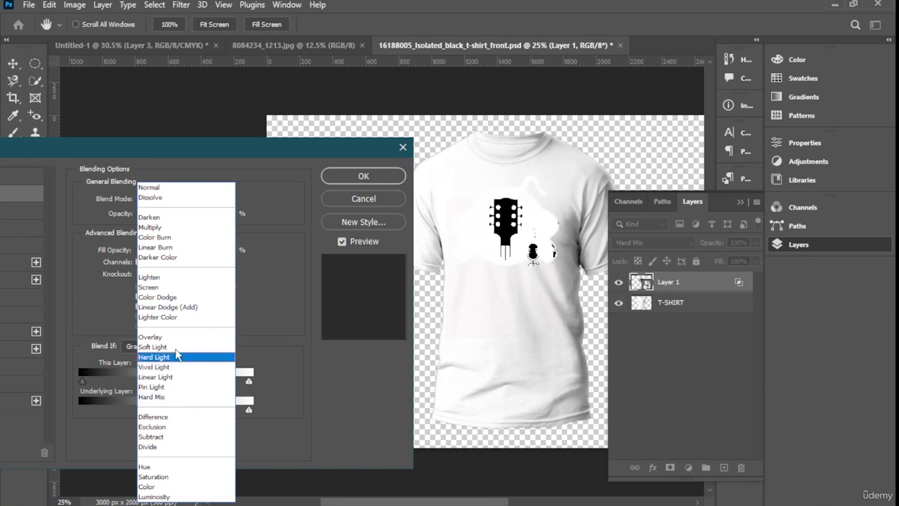
left_click(191, 258)
left_click(382, 176)
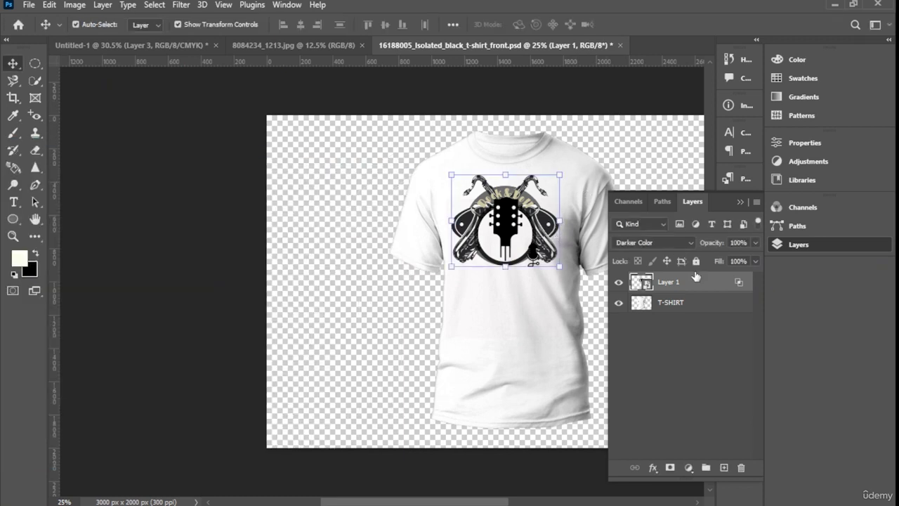
Convert Layer 1 and the T-SHIRT layer into one Smart Object and shift it slightly left and up
left_click(674, 305, "shift")
right_click(683, 289)
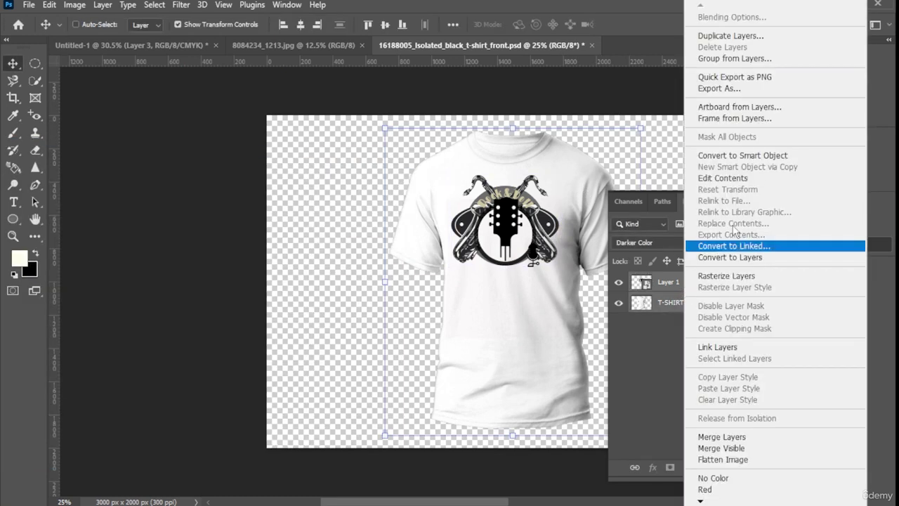
left_click(779, 156)
left_click_drag(568, 204, 545, 202)
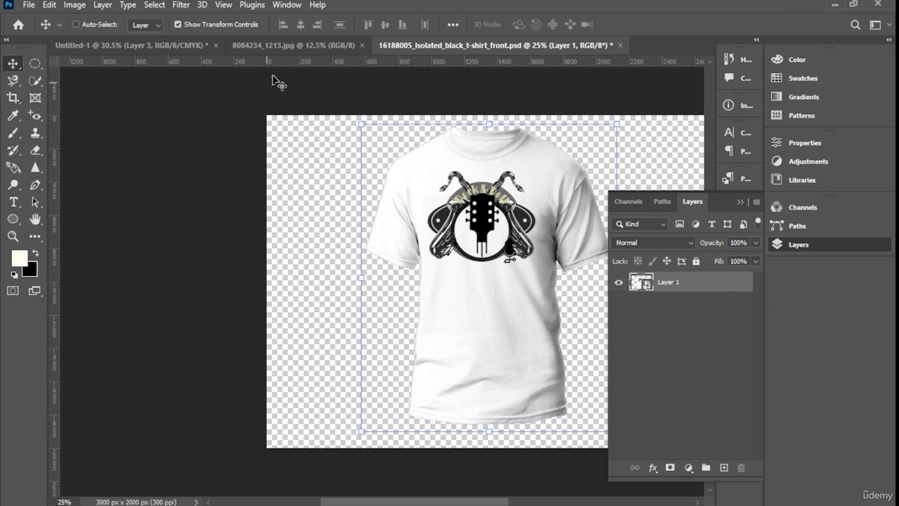
Open the music icon sheet 16310491_v940-bb-ju-14.jpg from the PS folder on the Desktop
left_click(329, 50)
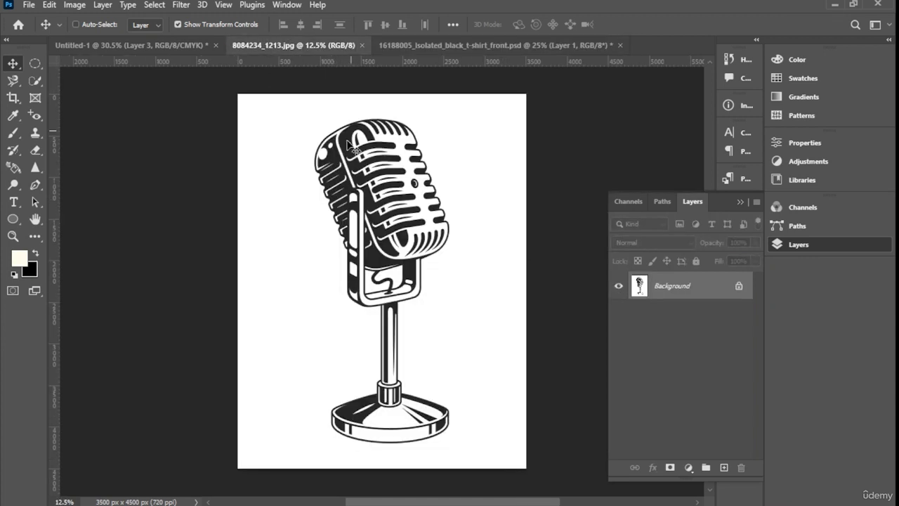
left_click(166, 45)
left_click(29, 5)
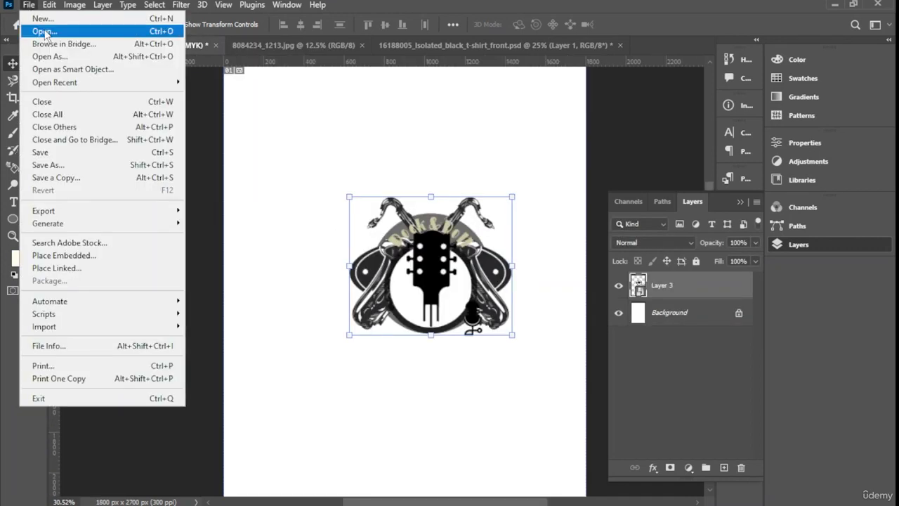
left_click(44, 31)
scroll(215, 146, "down", 1)
scroll(216, 146, "down", 2)
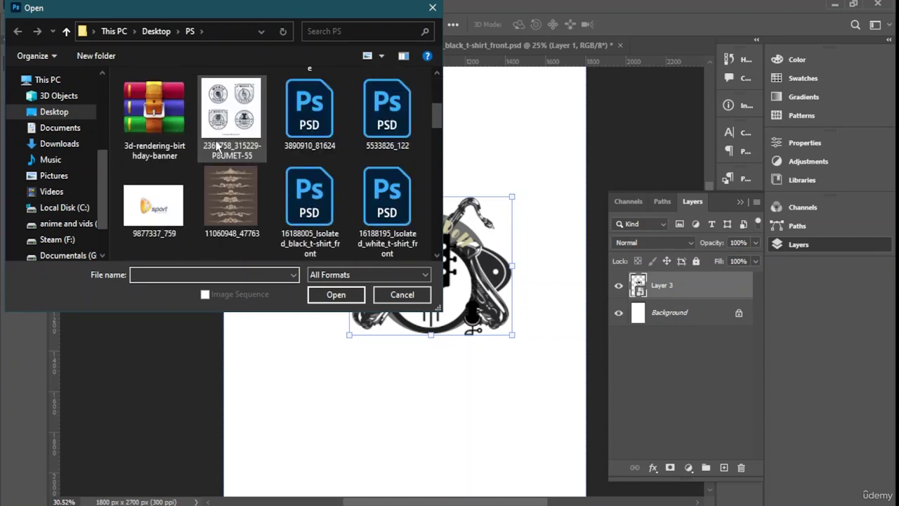
scroll(224, 133, "down", 2)
double_click(224, 133)
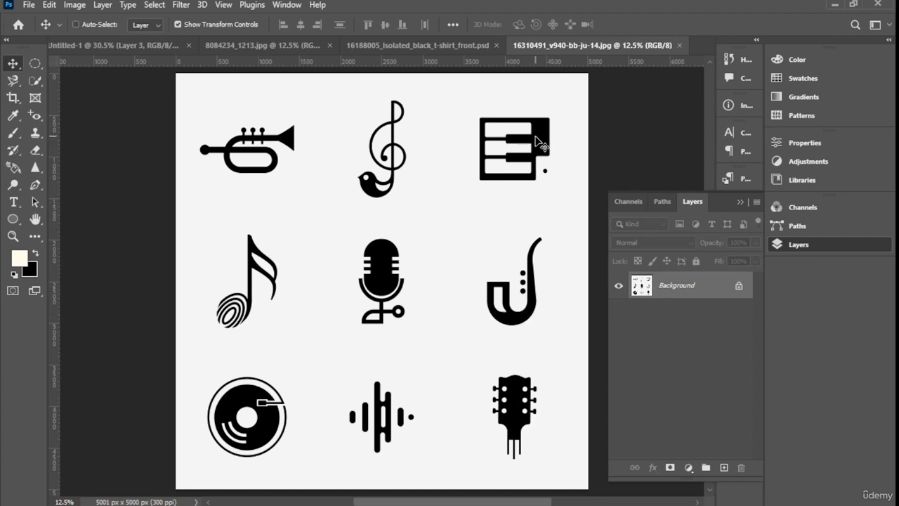
Select the black piano-key icon with the Quick Selection tool and isolate it with a layer mask
left_click(36, 82)
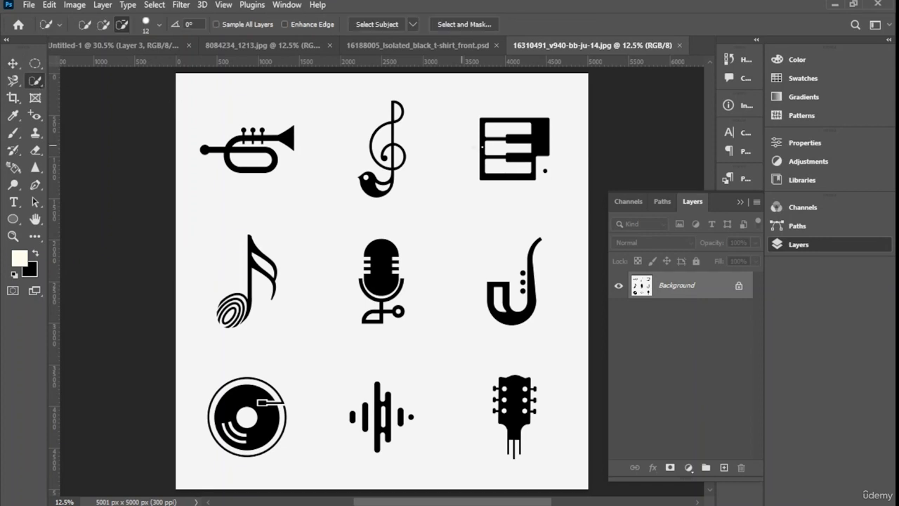
left_click(538, 131)
left_click(104, 24)
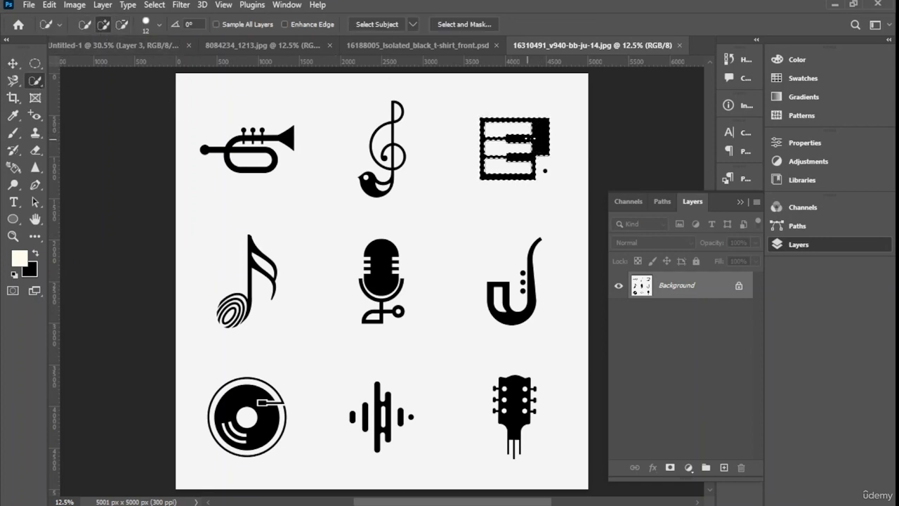
left_click(539, 143)
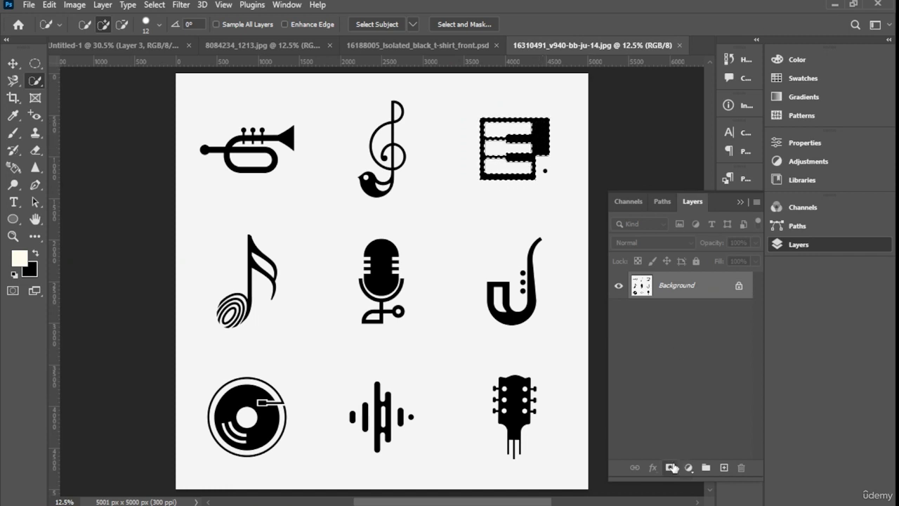
left_click(671, 467)
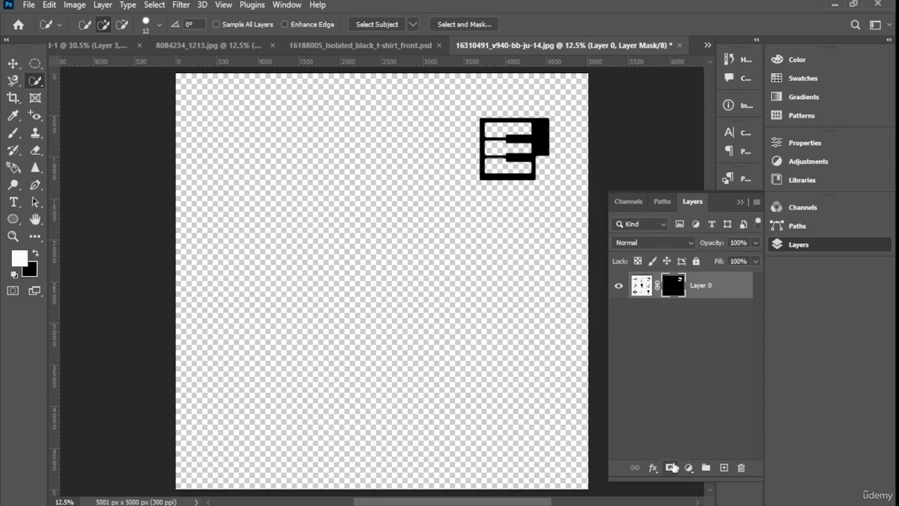
Bring the masked piano-key layer from the icon sheet into the T-shirt mockup document
left_click(13, 63)
left_click_drag(533, 135, 415, 211)
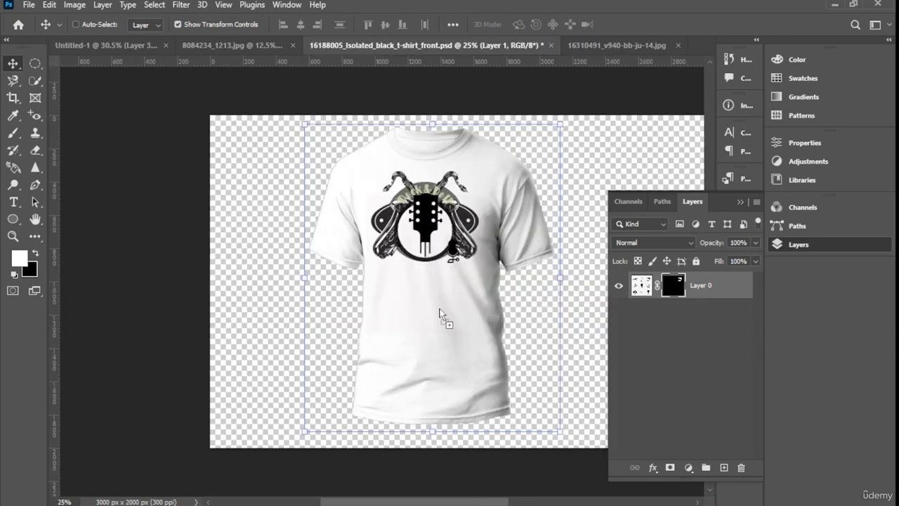
left_click_drag(440, 315, 440, 312)
left_click(511, 217)
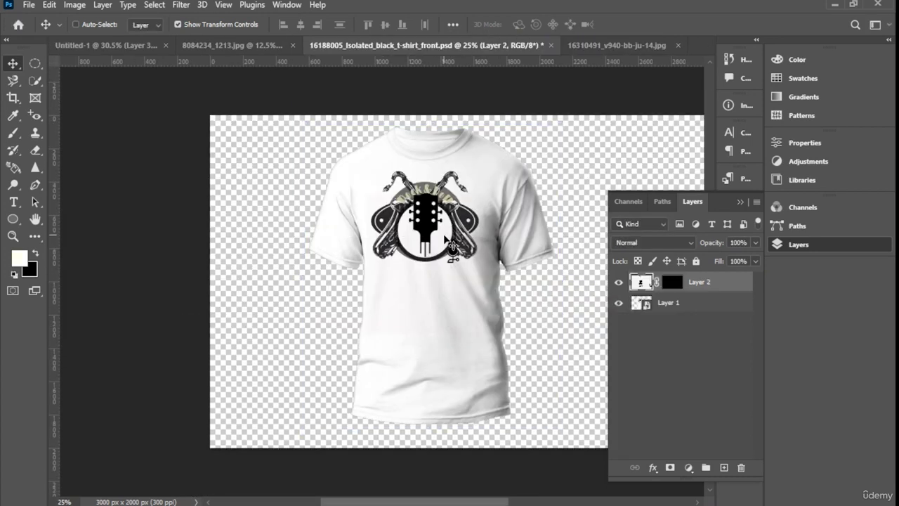
scroll(450, 302, "down", 1)
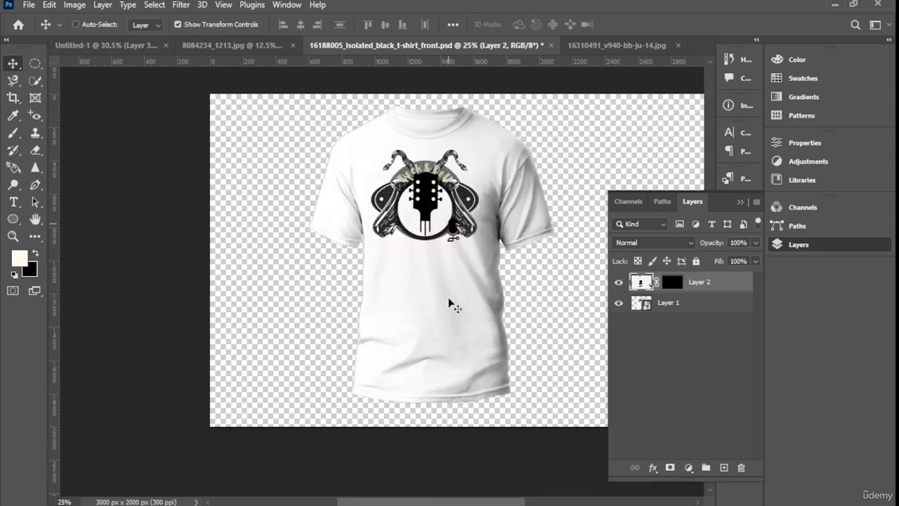
Return to the icon sheet and bring a second copy of the masked piano-key layer into the T-shirt mockup
left_click(646, 44)
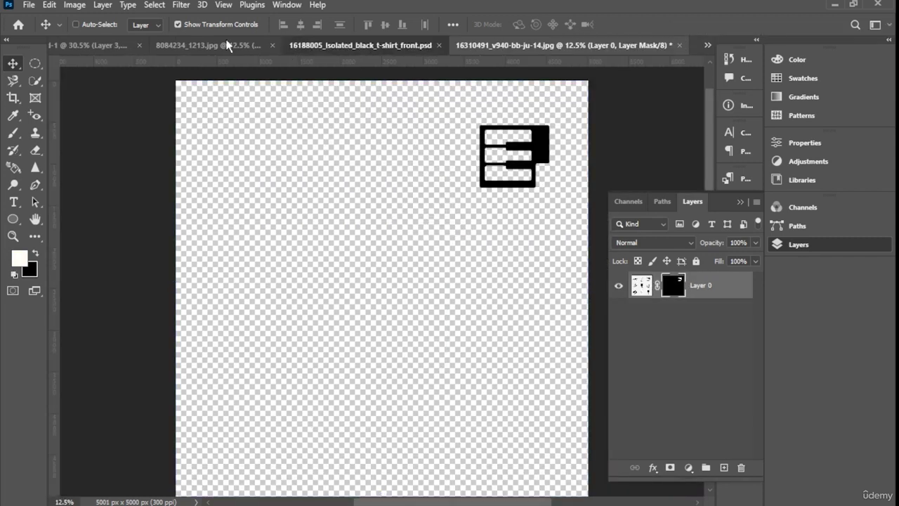
left_click(211, 45)
left_click(123, 45)
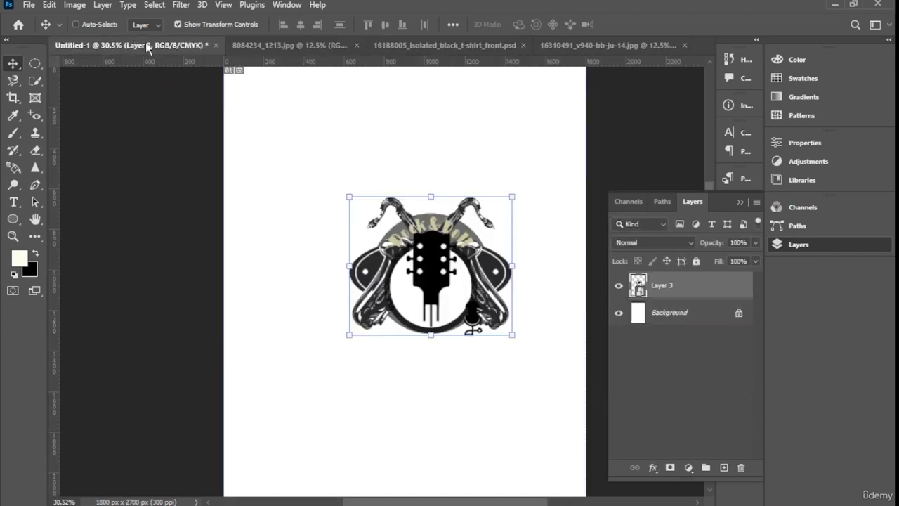
left_click(480, 44)
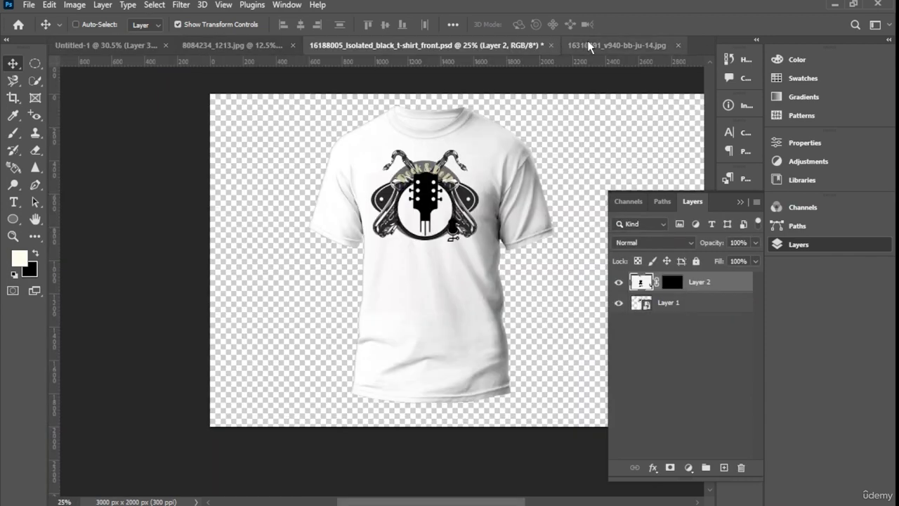
left_click(587, 44)
left_click_drag(540, 142, 485, 160)
left_click(524, 220)
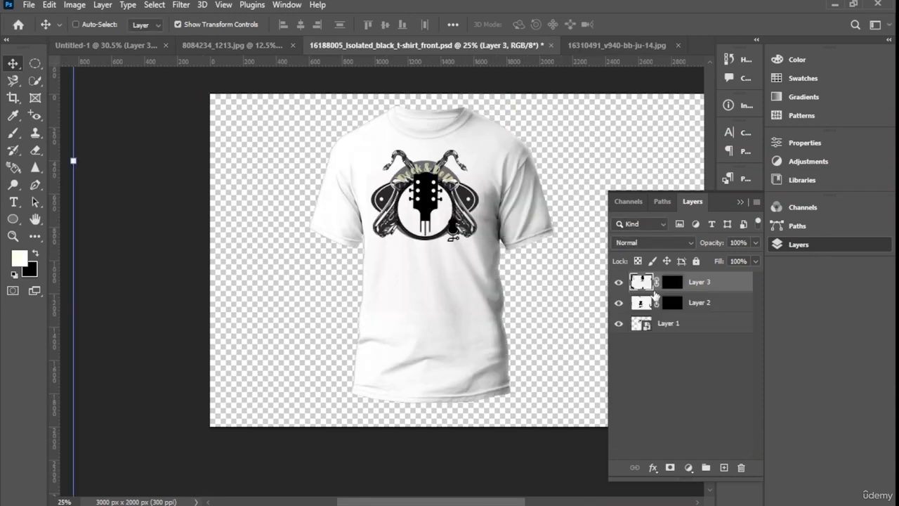
Reorder the mockup's layers, trying Layer 3 beneath Layer 1 before placing it between Layer 2 and Layer 1
left_click_drag(703, 283, 706, 304)
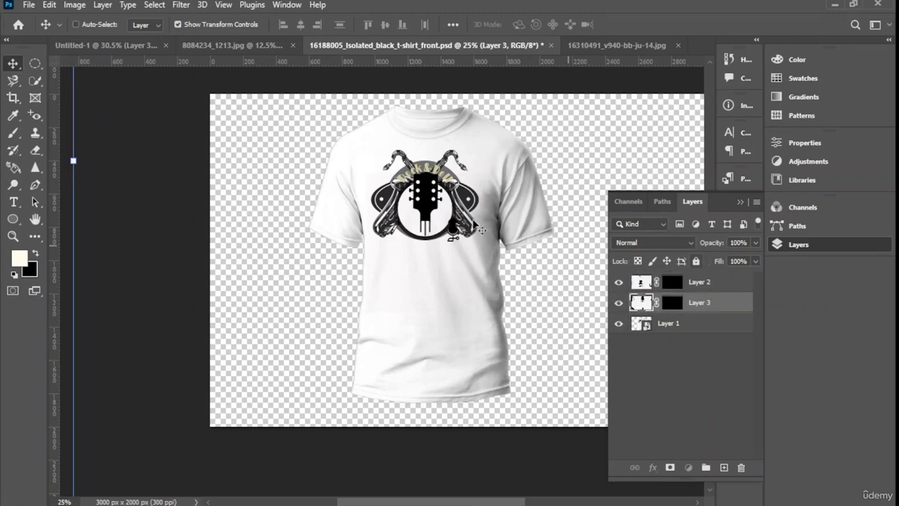
scroll(487, 211, "up", 2)
scroll(488, 212, "up", 2)
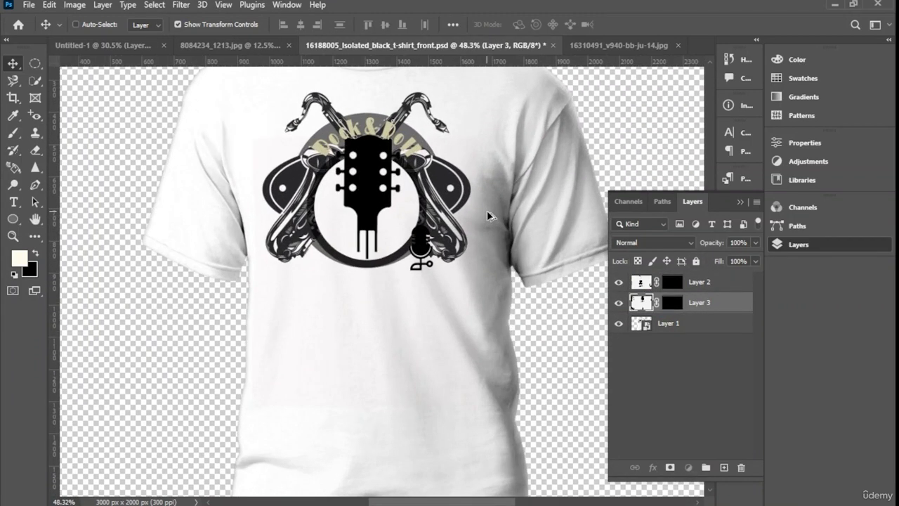
left_click_drag(705, 309, 701, 344)
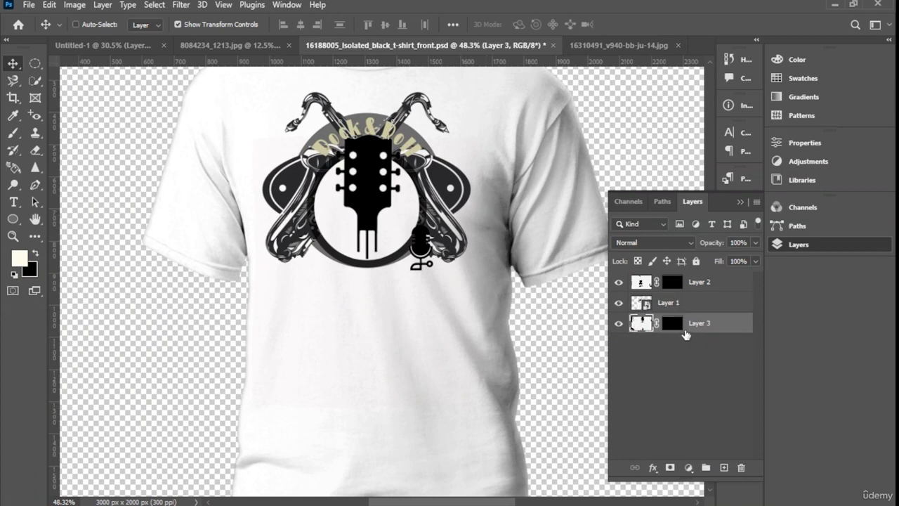
left_click_drag(700, 323, 704, 294)
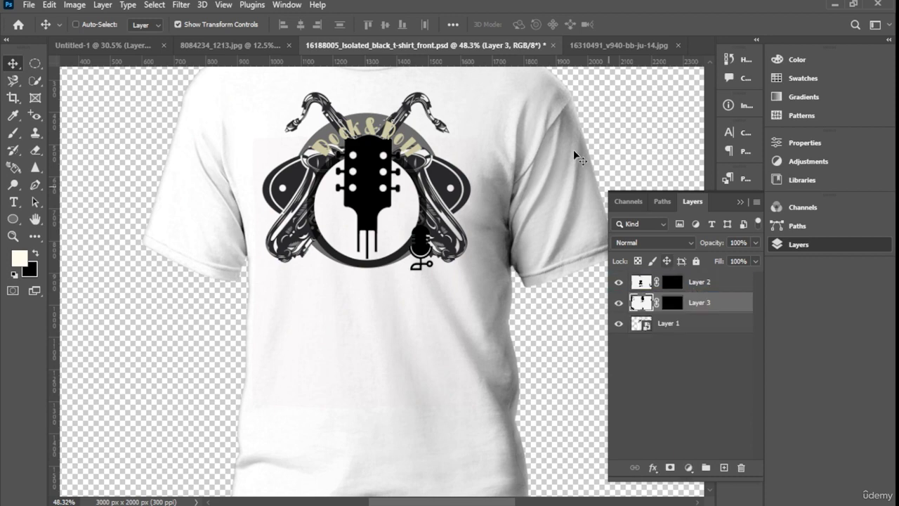
Revisit the masked piano key on the icon sheet, then try to reposition Layer 3 within the T-shirt mockup
left_click(602, 45)
left_click_drag(538, 175, 408, 208)
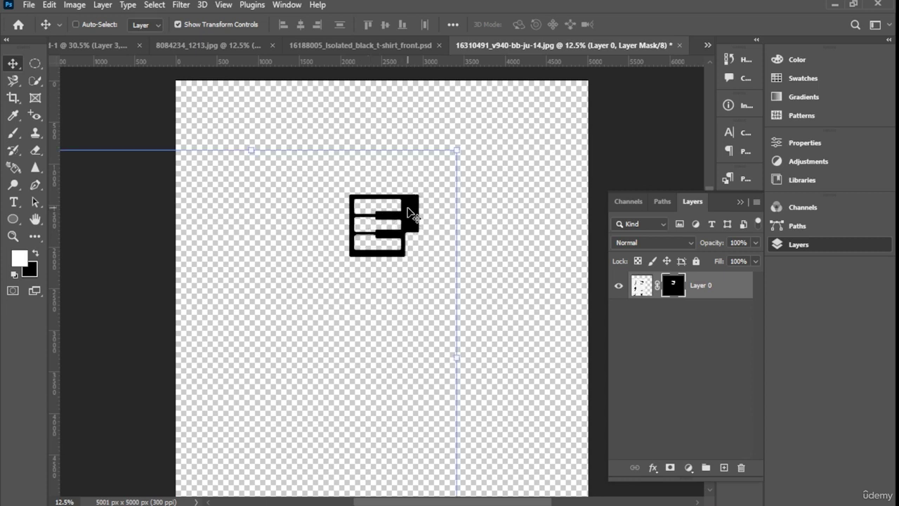
mouse_move(411, 213)
left_mouse_down()
mouse_move(388, 49)
mouse_move(415, 190)
mouse_move(406, 197)
left_mouse_up()
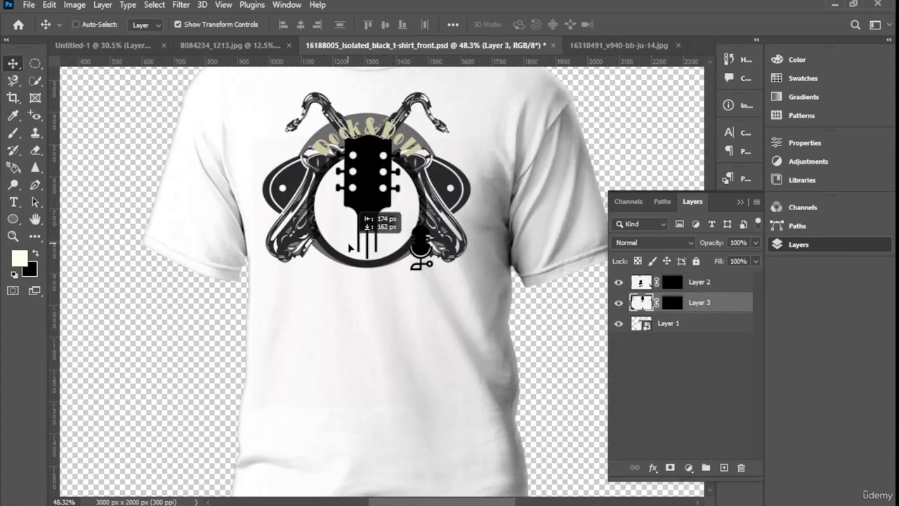
mouse_move(716, 307)
left_mouse_down()
mouse_move(713, 321)
mouse_move(716, 293)
mouse_move(718, 302)
left_mouse_up()
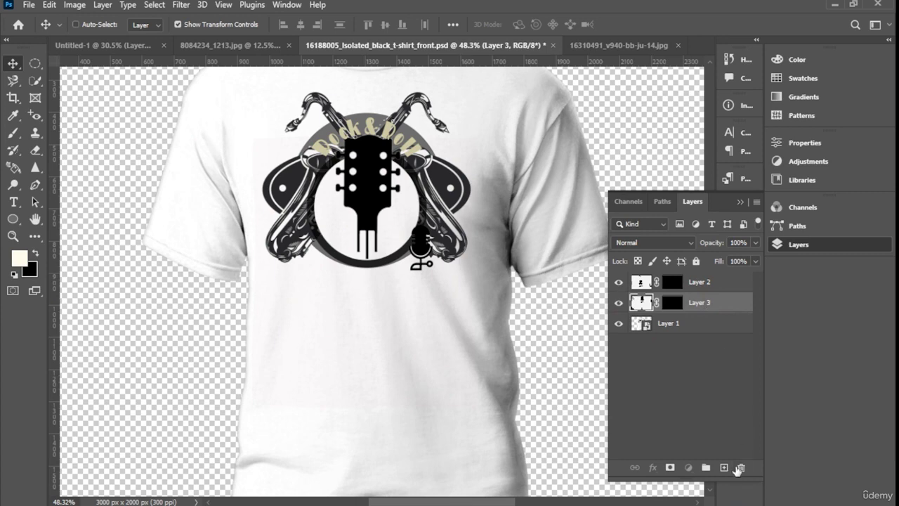
Delete the layer mask from Layer 3 in the T-shirt mockup
left_click_drag(739, 469, 741, 468)
left_click(500, 200)
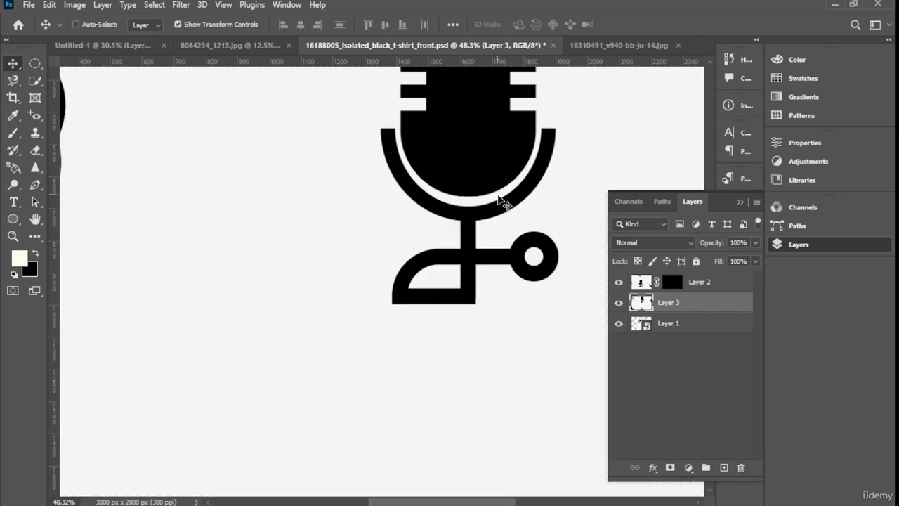
scroll(458, 221, "down", 1)
scroll(460, 221, "down", 3)
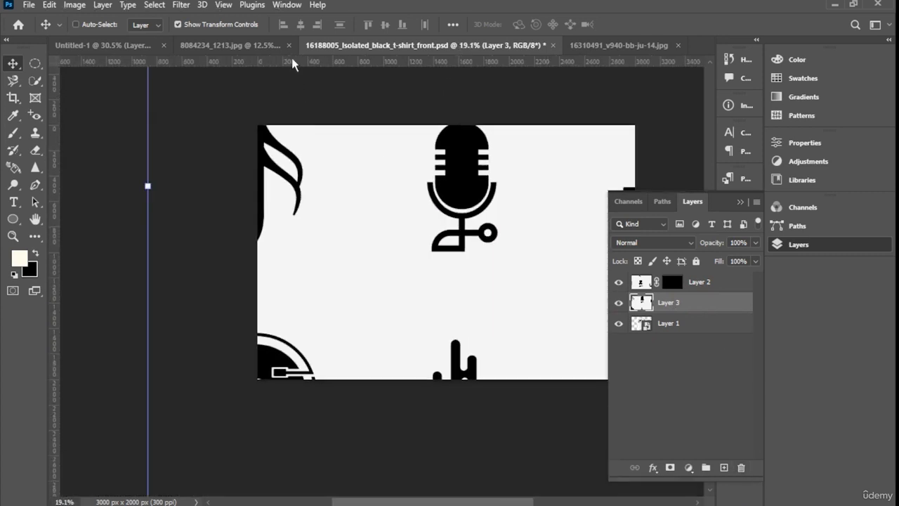
Switch to the Untitled-1 document and move the emblem about 78 px left and 151 px up
left_click(263, 44)
left_click(154, 45)
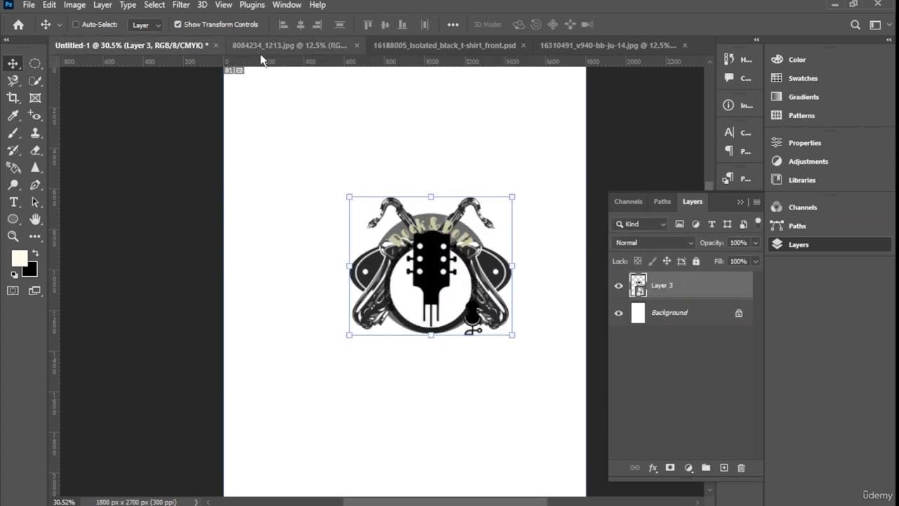
left_click(46, 5)
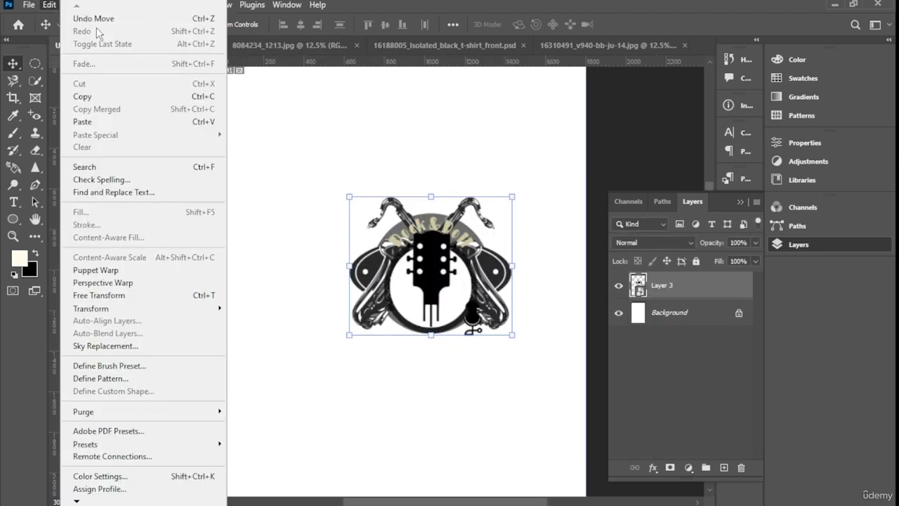
left_click(484, 162)
left_click_drag(428, 256, 413, 227)
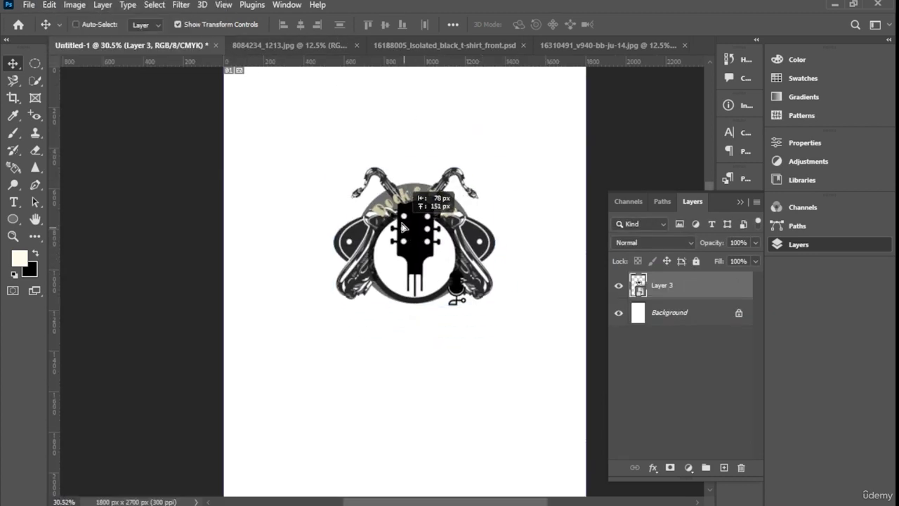
Return to the T-shirt mockup and scale the unmasked Layer 3 down to 19.66% toward its lower-right corner
left_click(454, 44)
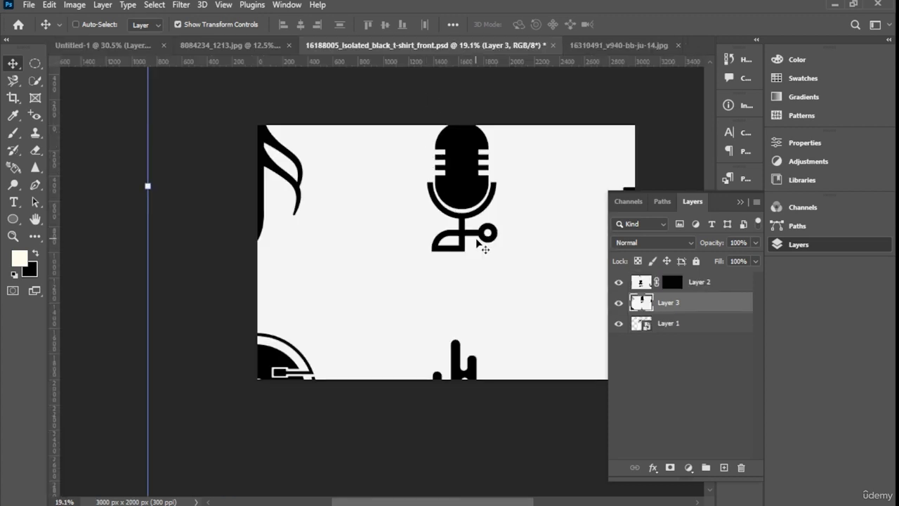
scroll(453, 242, "down", 5)
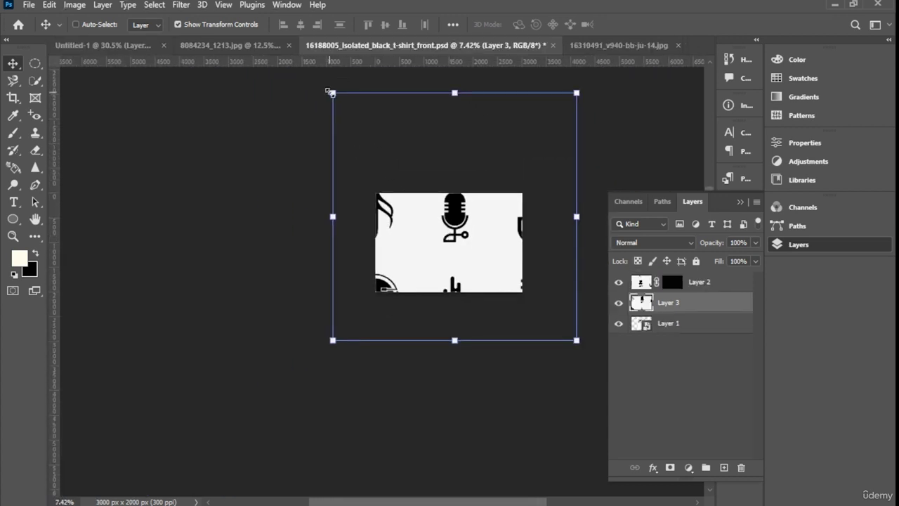
left_click_drag(331, 91, 529, 292)
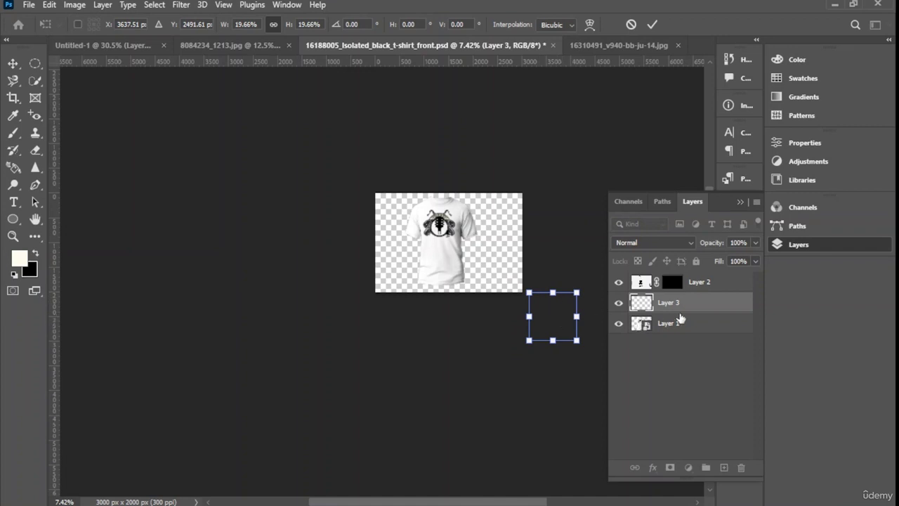
key("ctrl+z")
key("ctrl+shift+z")
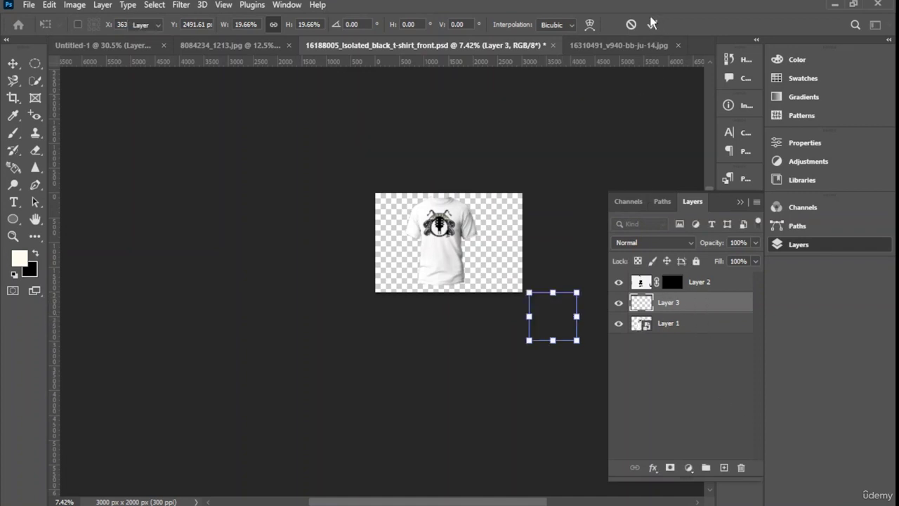
key("Return")
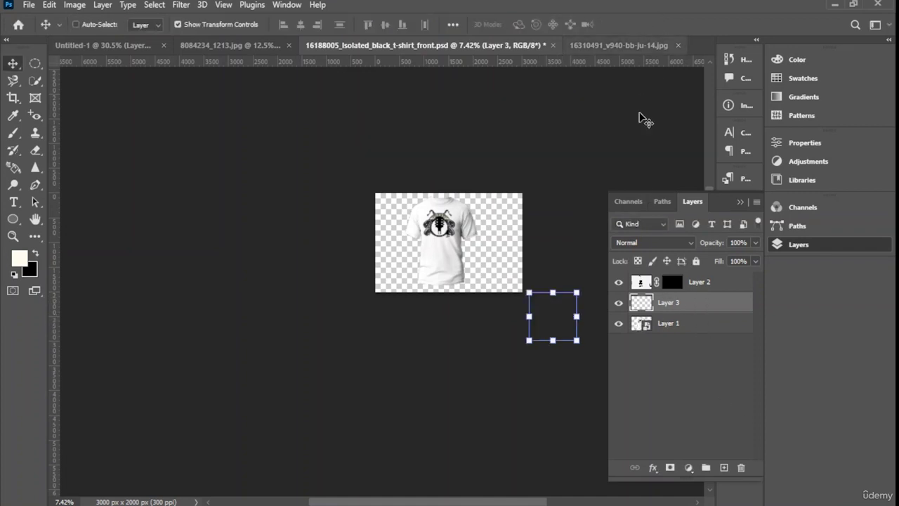
Delete Layer 3, the unmasked icon-sheet copy, from the T-shirt mockup
left_click(741, 466)
left_click(398, 198)
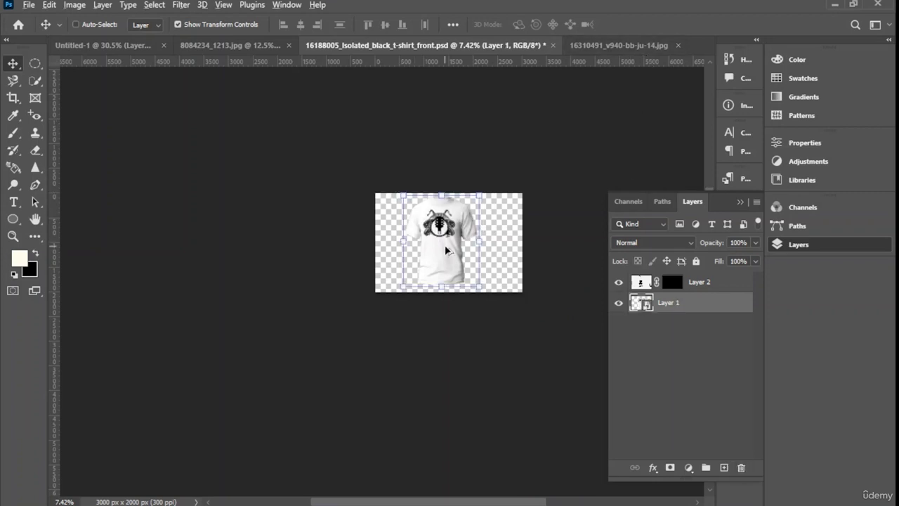
scroll(445, 245, "up", 5)
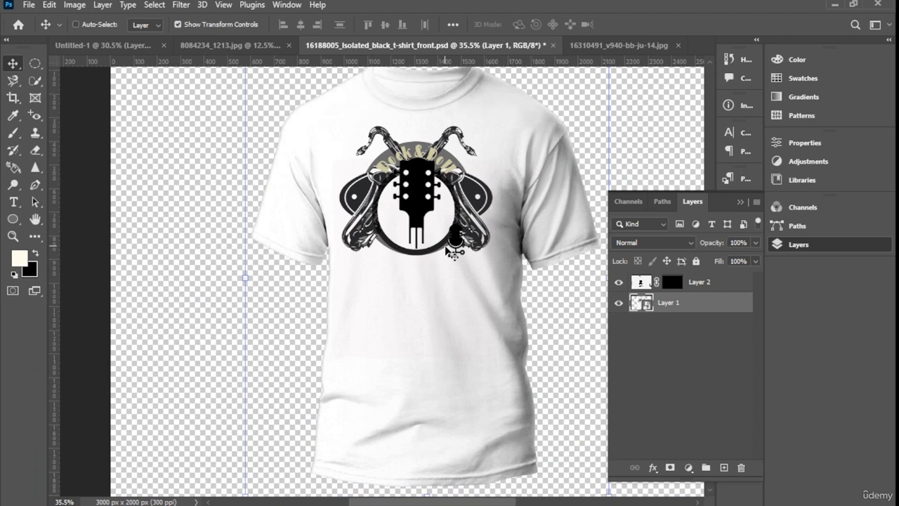
Bring a fresh copy of the masked piano-key layer from the icon sheet into the T-shirt mockup
left_click(636, 44)
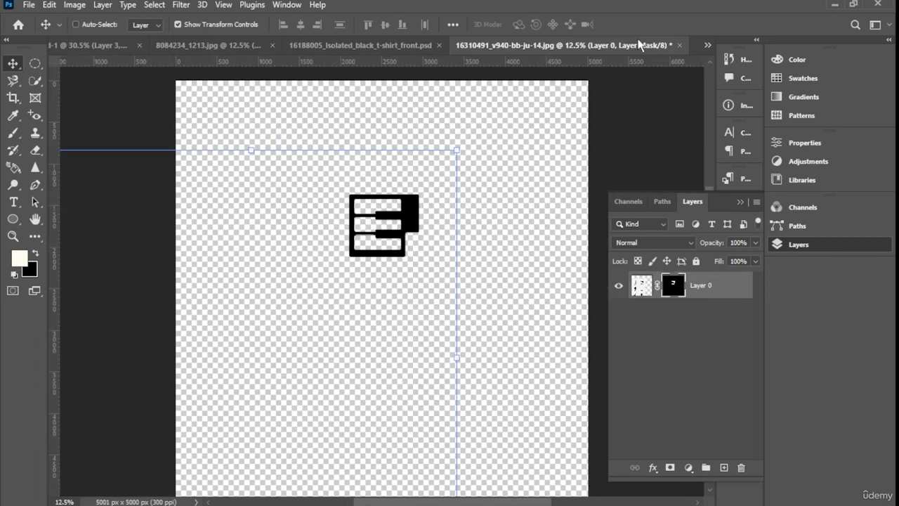
left_click_drag(412, 231, 370, 101)
left_click(517, 221)
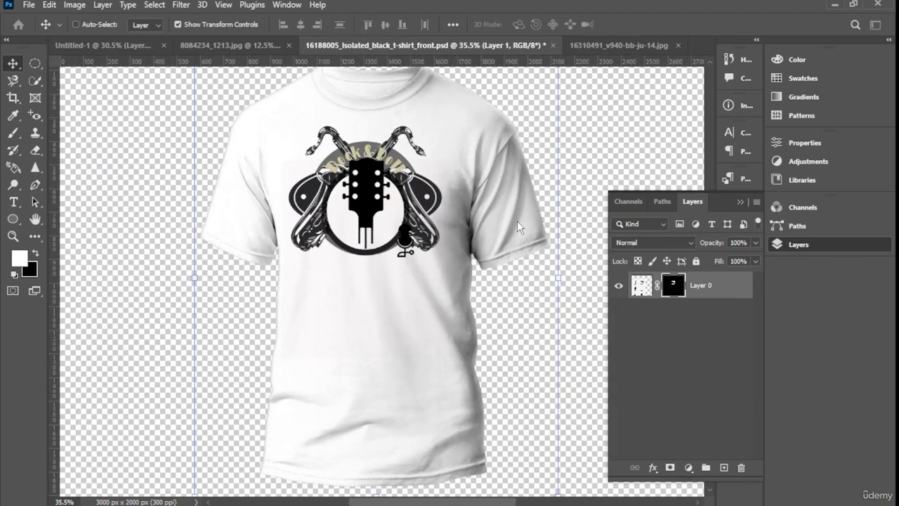
Scale the new piano-key layer to 5.18%, rotate it to -63.80°, and move it onto the canvas beside the shirt
scroll(482, 210, "down", 6)
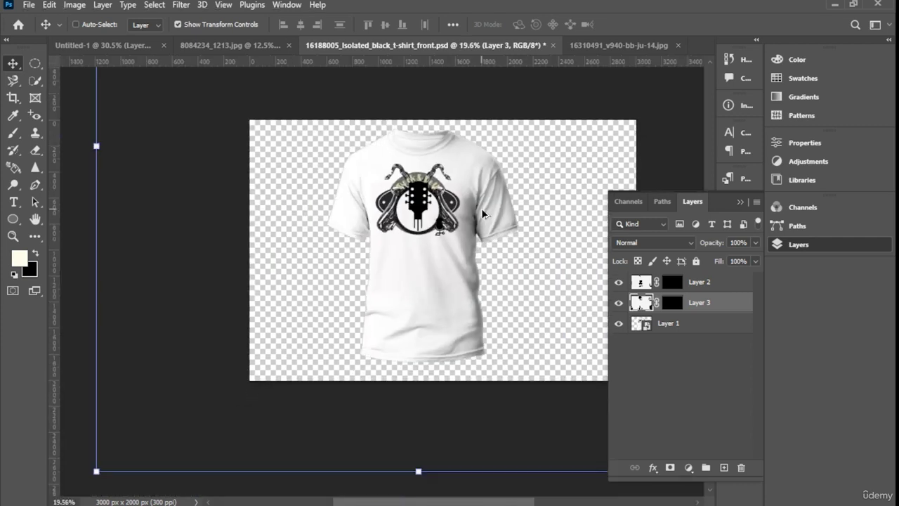
scroll(281, 71, "down", 2)
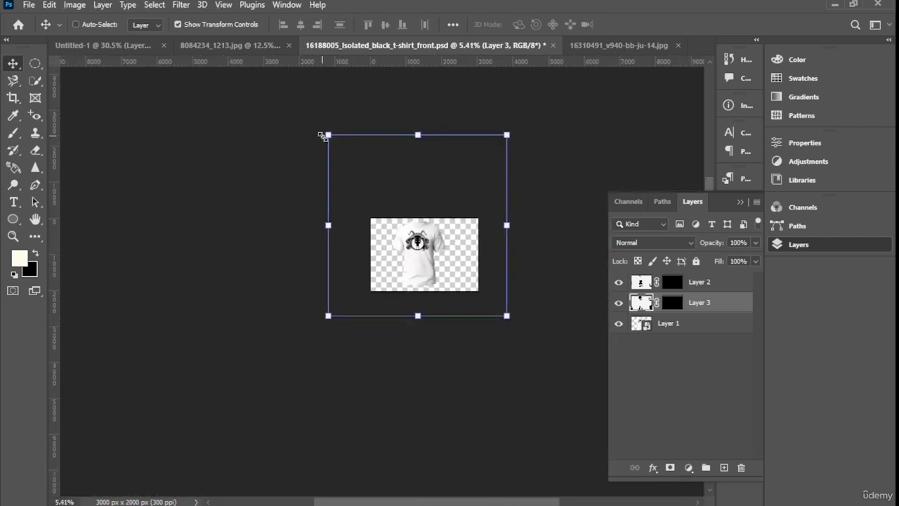
left_click_drag(325, 134, 446, 253)
scroll(553, 281, "up", 3)
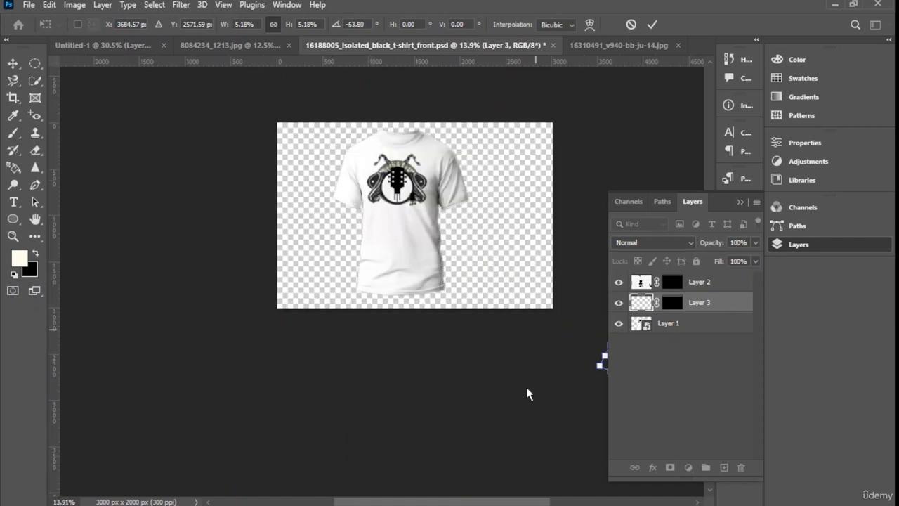
left_click_drag(506, 503, 531, 496)
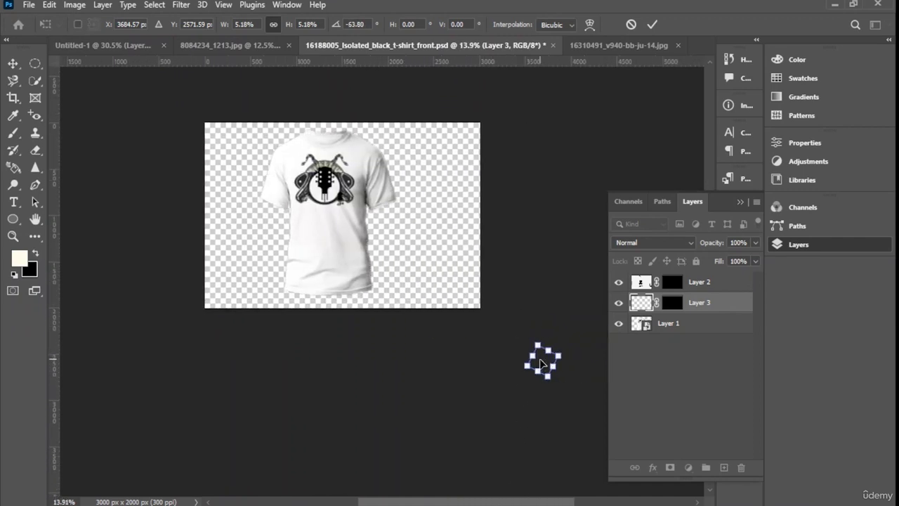
left_click_drag(540, 363, 416, 248)
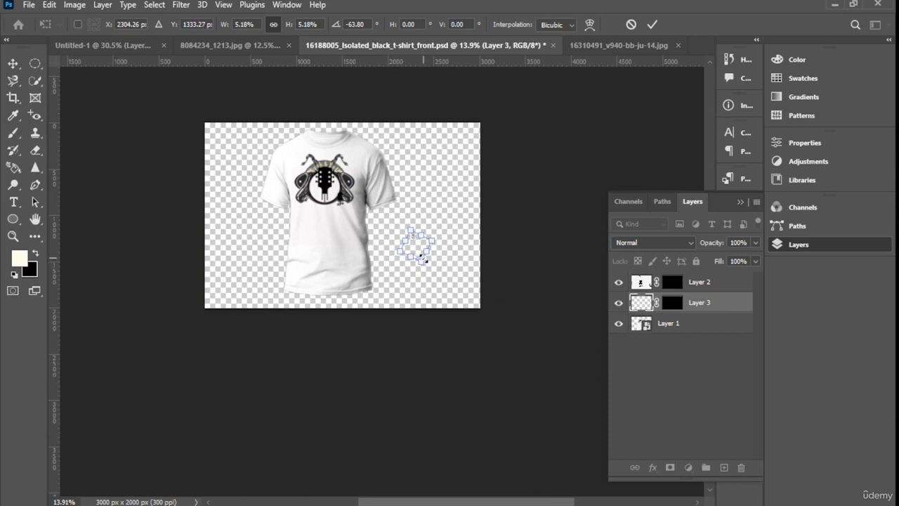
Rotate the piano-key icon nearly upright to 0.51° and enlarge it to 7.39%
left_click_drag(444, 235, 436, 225)
scroll(433, 229, "up", 2)
scroll(433, 229, "up", 4)
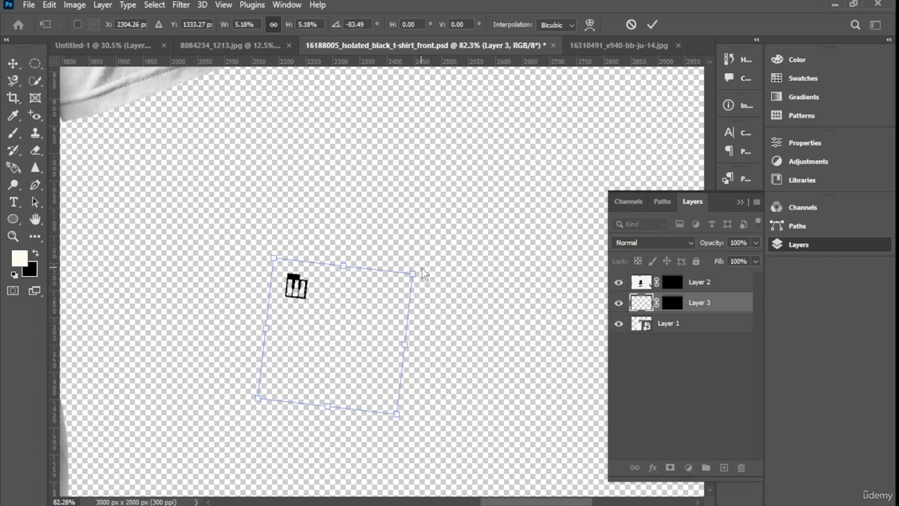
left_click_drag(414, 270, 399, 418)
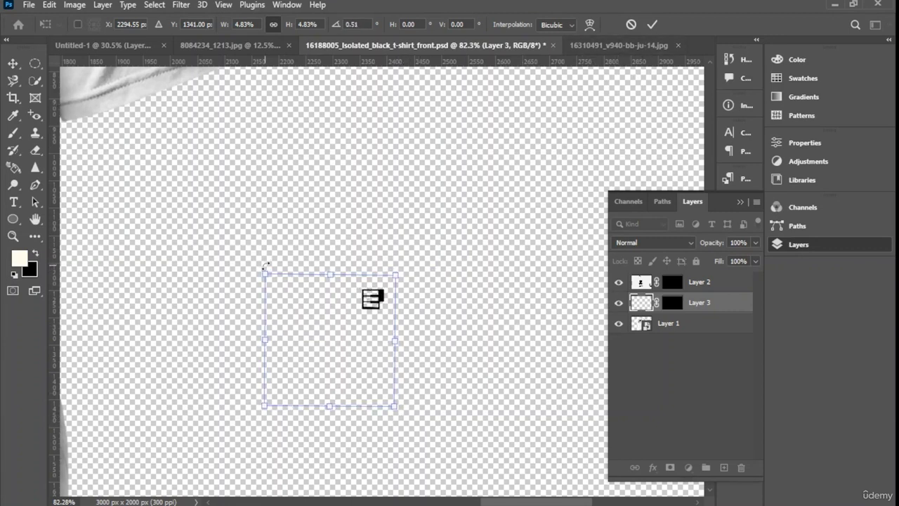
left_click_drag(265, 272, 198, 205)
scroll(261, 199, "up", 2)
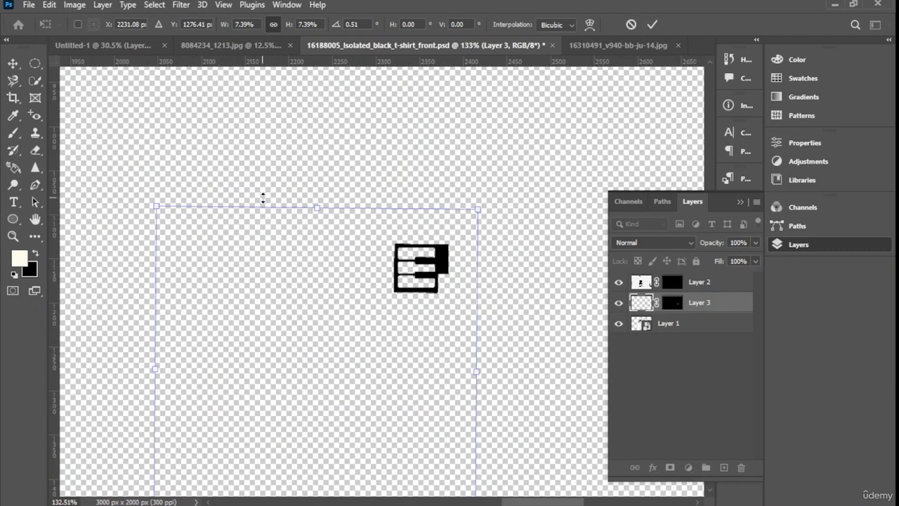
scroll(262, 199, "down", 3)
scroll(262, 199, "down", 3)
Move the piano-key icon over the emblem, reposition it at the centre of the shirt's collar, and apply the transform
left_click_drag(274, 231, 96, 120)
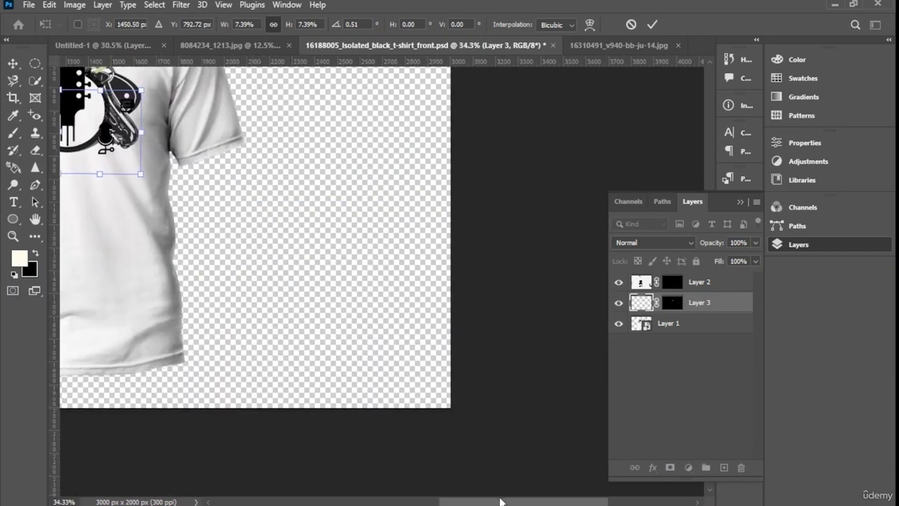
left_click_drag(500, 501, 450, 499)
scroll(428, 281, "up", 3)
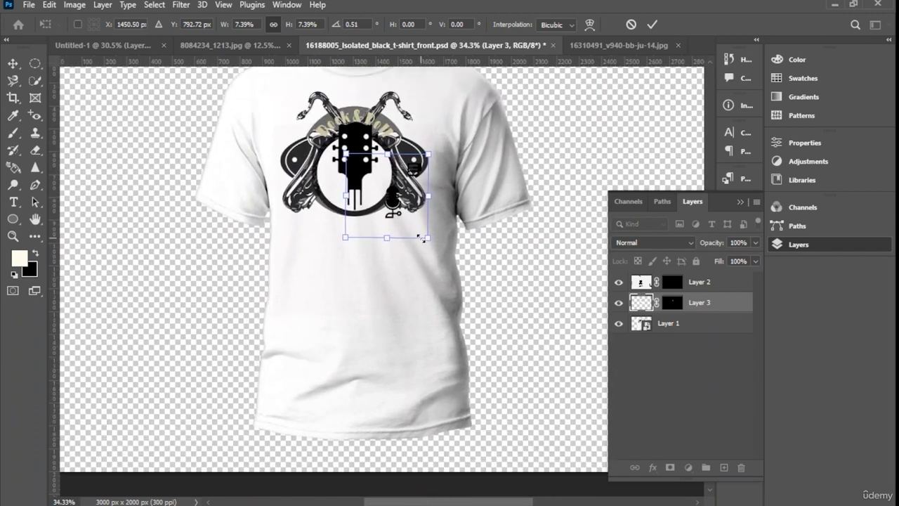
left_click_drag(405, 226, 361, 128)
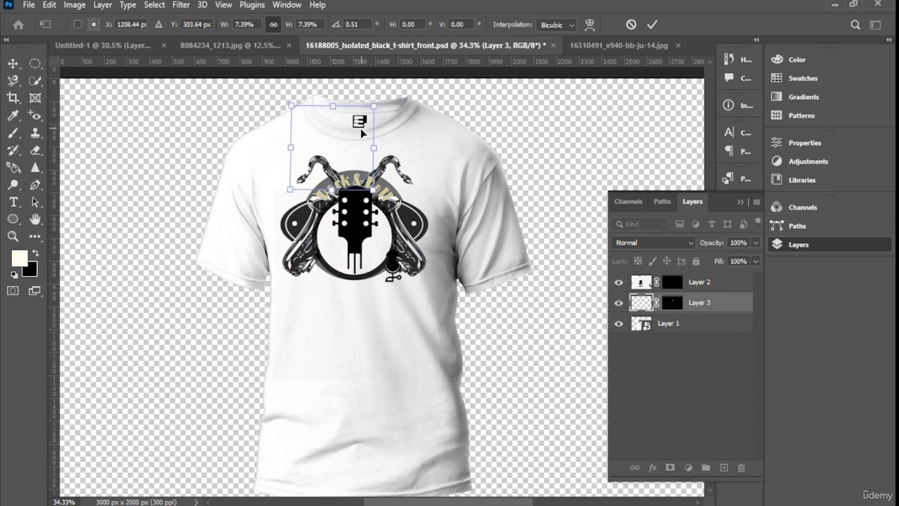
left_click(652, 24)
Convert Layer 2, Layer 3 and Layer 1 into a single smart object and move the shirt slightly right and down
scroll(485, 182, "down", 3)
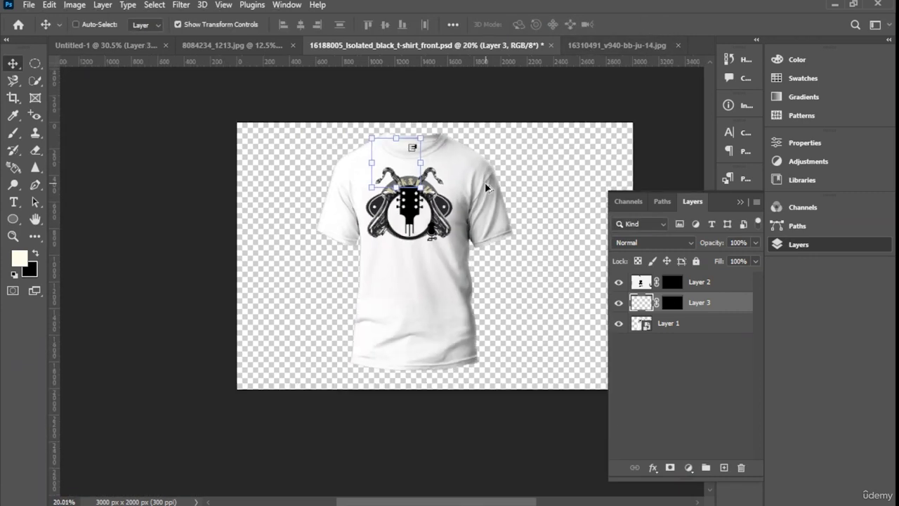
key("ctrl")
left_click(715, 281, "ctrl")
left_click(685, 326, "ctrl")
right_click(703, 304)
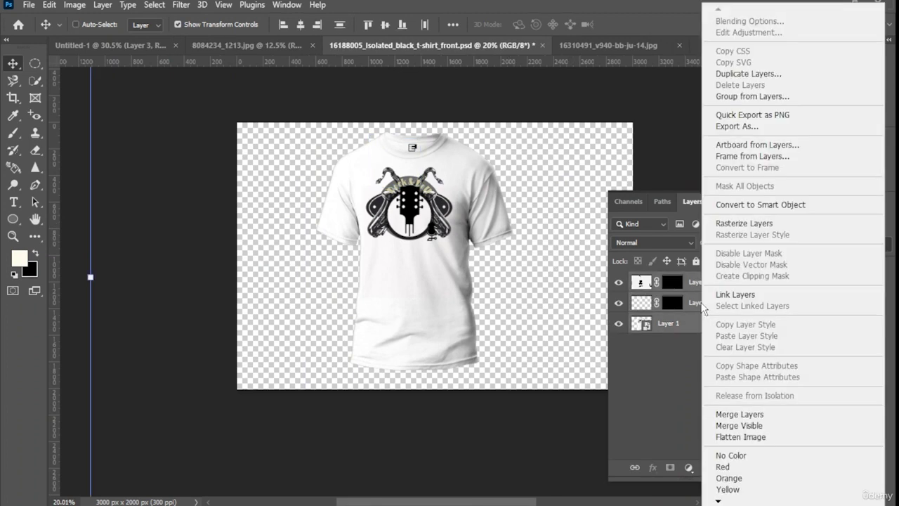
left_click(773, 204)
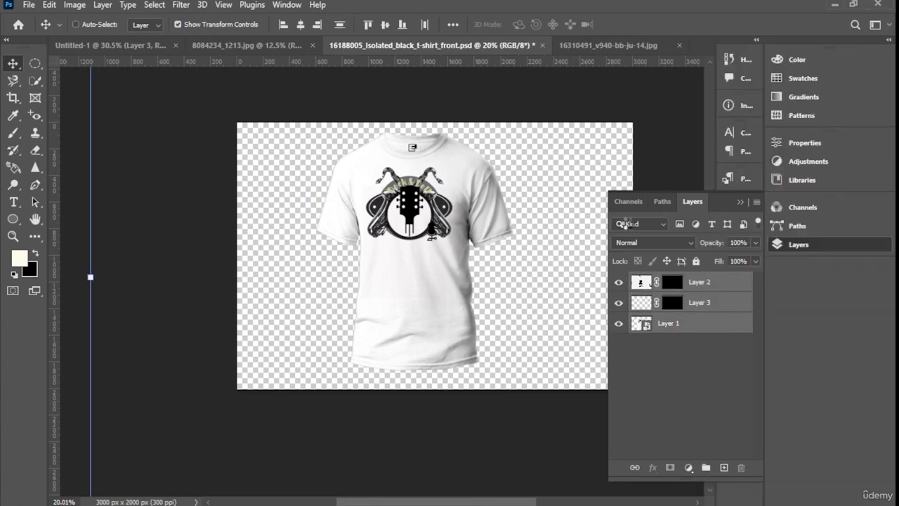
left_click_drag(432, 251, 453, 255)
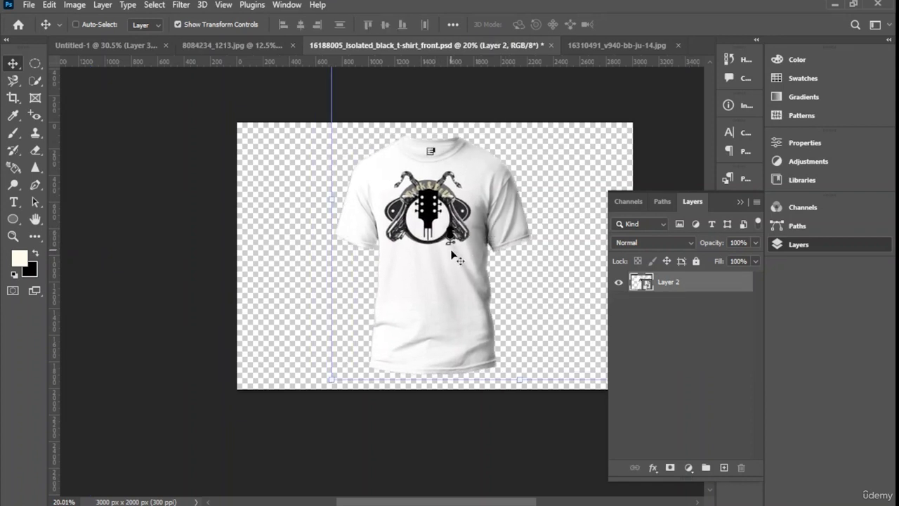